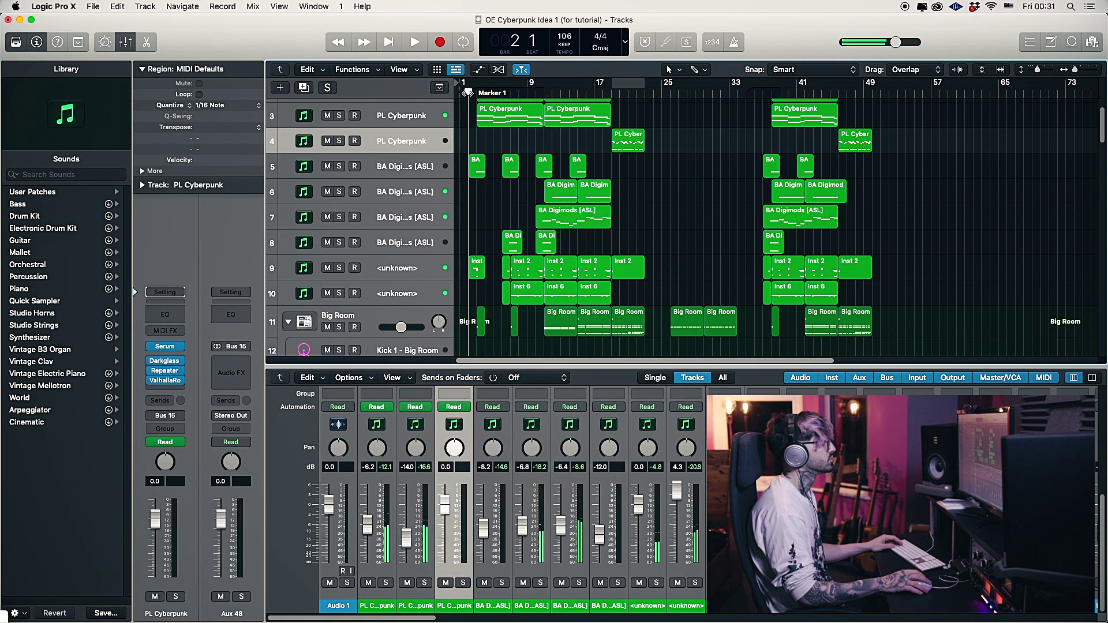
# - Play back the arrangement, look over its tracks, and examine the fader and effects of track 4 in the mixer
pyautogui.press('space')
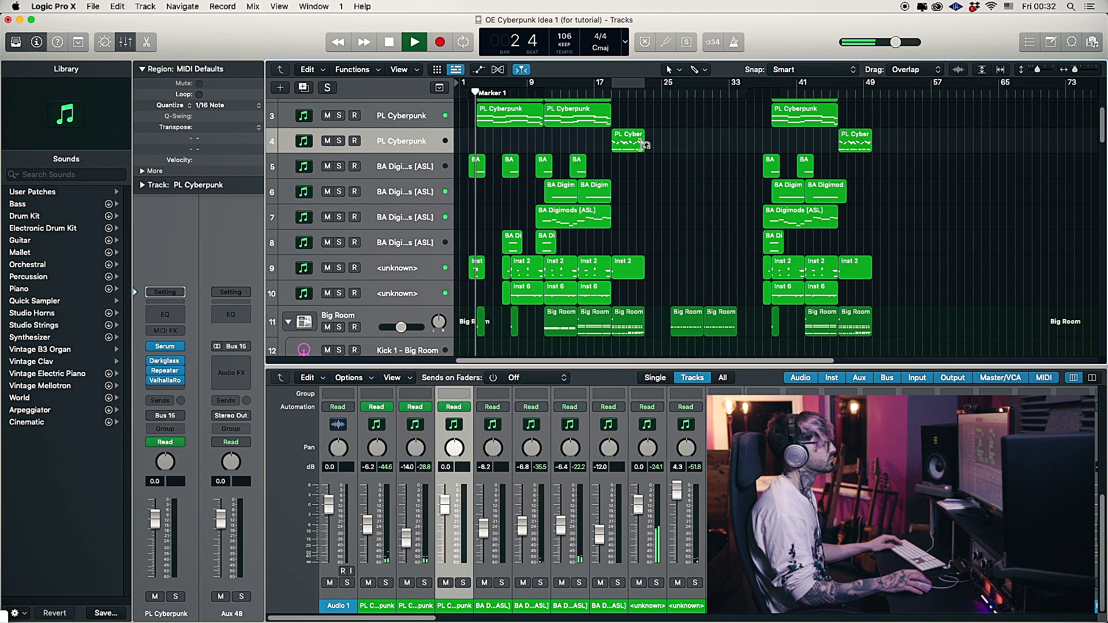
pyautogui.scroll(3, 666, 190)
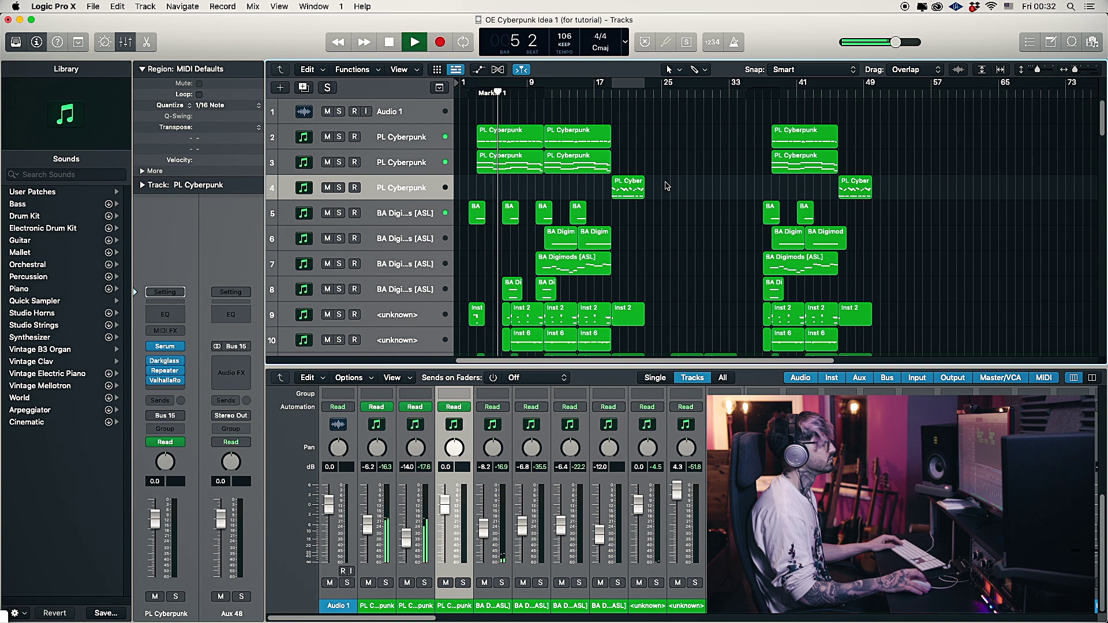
pyautogui.scroll(-5, 666, 186)
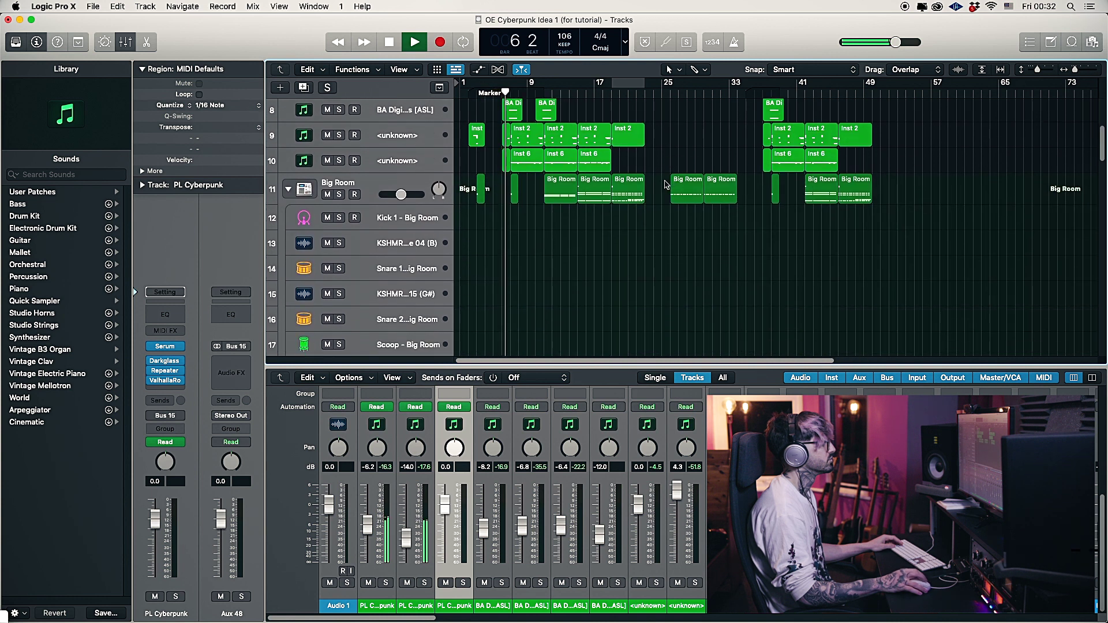
pyautogui.scroll(3, 668, 188)
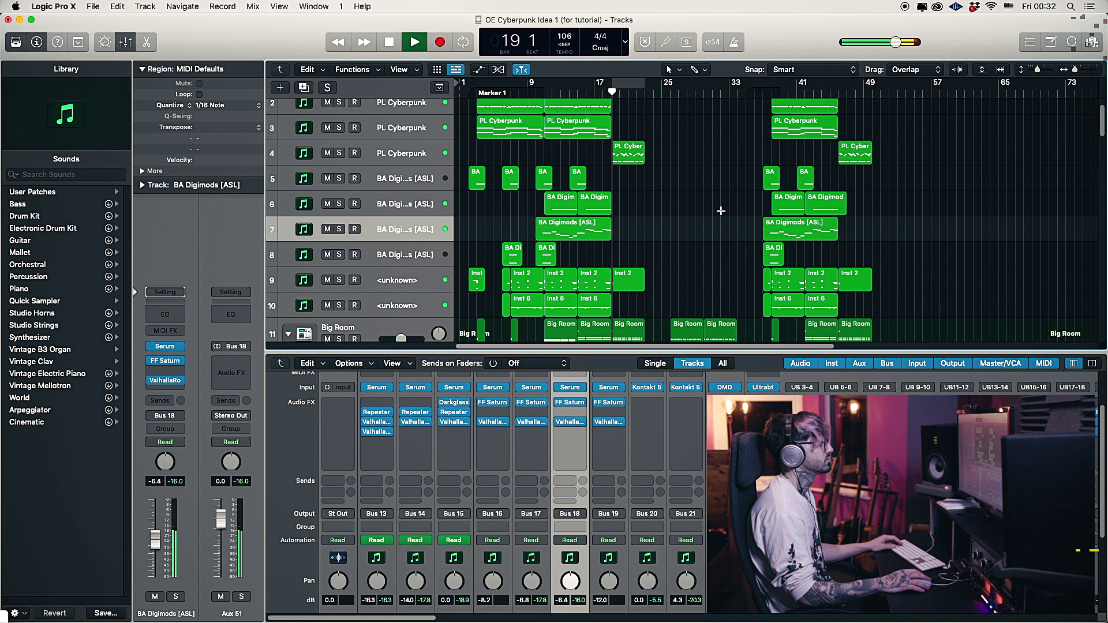
pyautogui.click(456, 441)
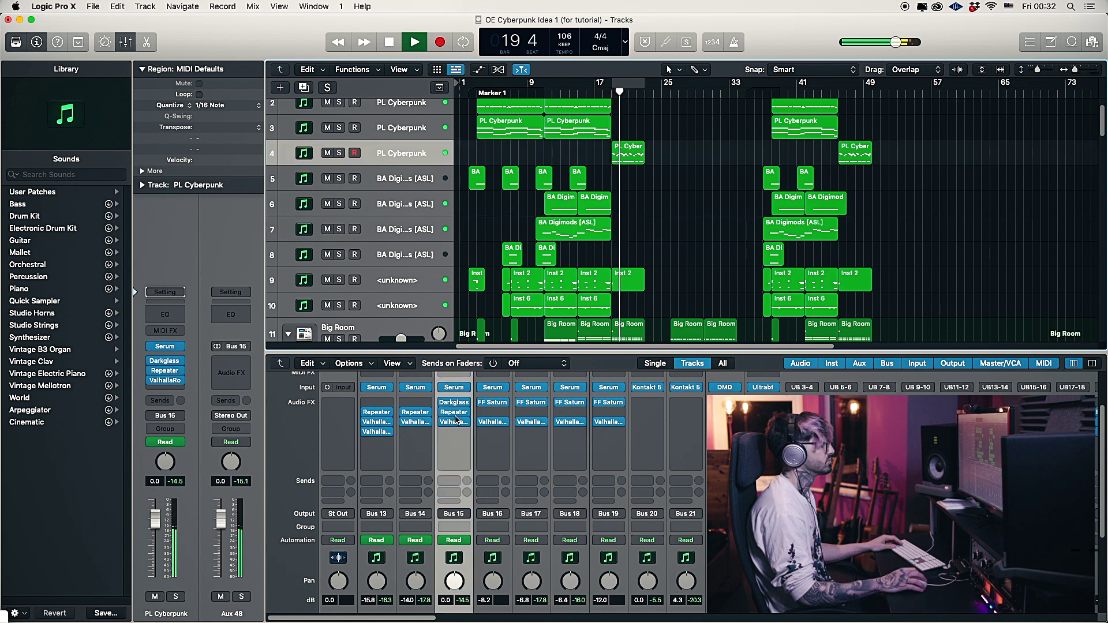
pyautogui.scroll(-5, 462, 439)
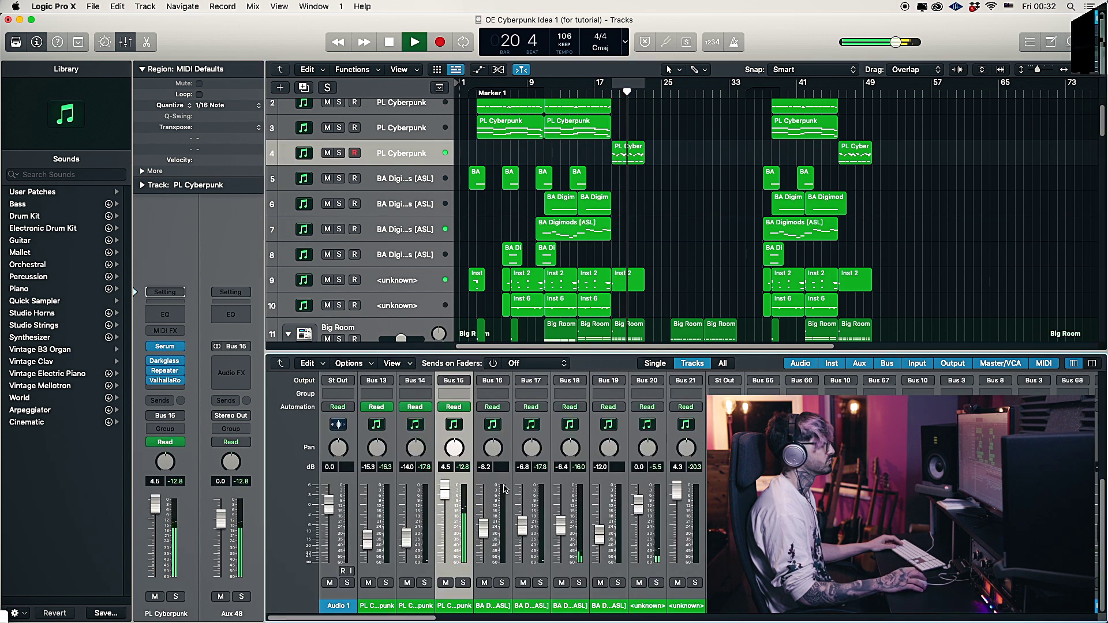
pyautogui.scroll(5, 504, 489)
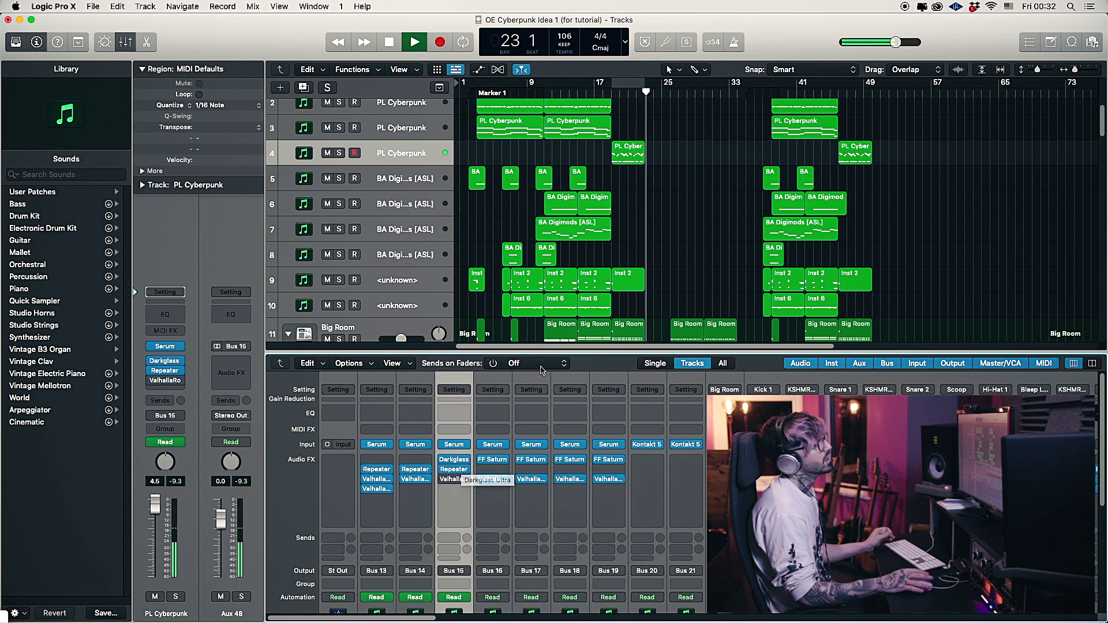
pyautogui.press('space')
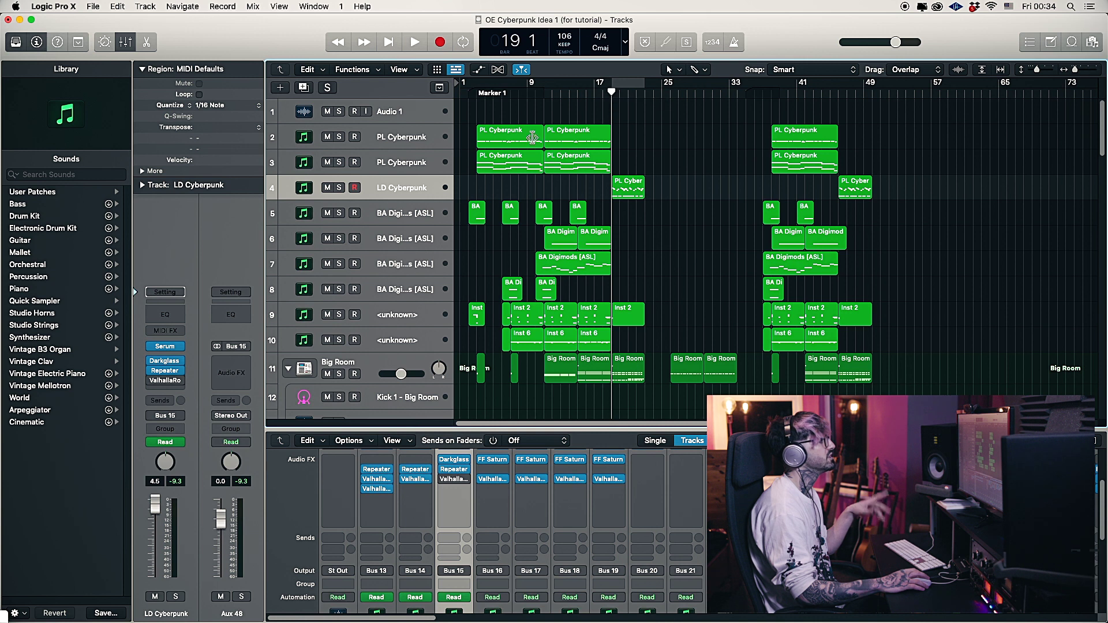
# - Audition the LD Cyberpunk track in solo with its Serum instrument open, close the instrument and clear the solo
pyautogui.click(339, 191)
pyautogui.press('v')
pyautogui.press('space')
pyautogui.moveTo(574, 225); pyautogui.dragTo(818, 247)
pyautogui.press('space')
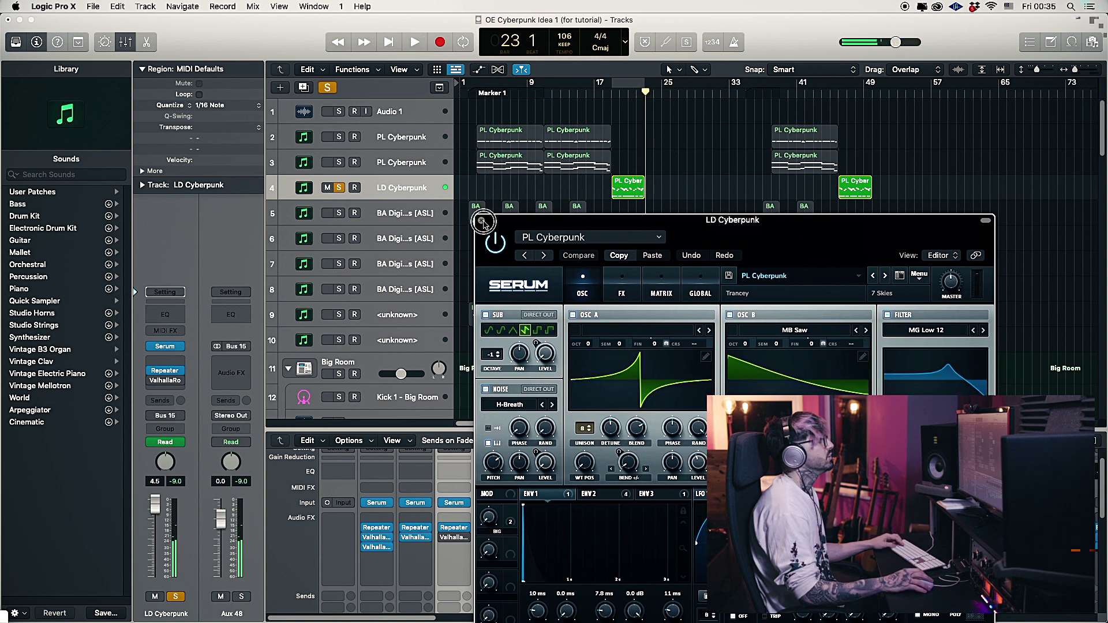
pyautogui.click(482, 220)
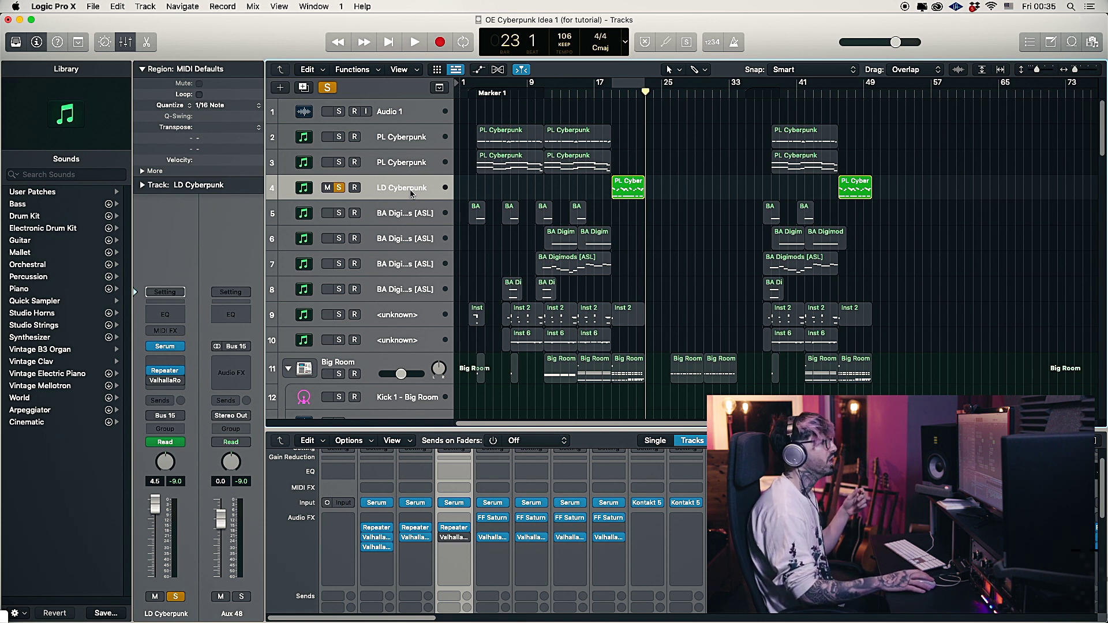
pyautogui.click(327, 87)
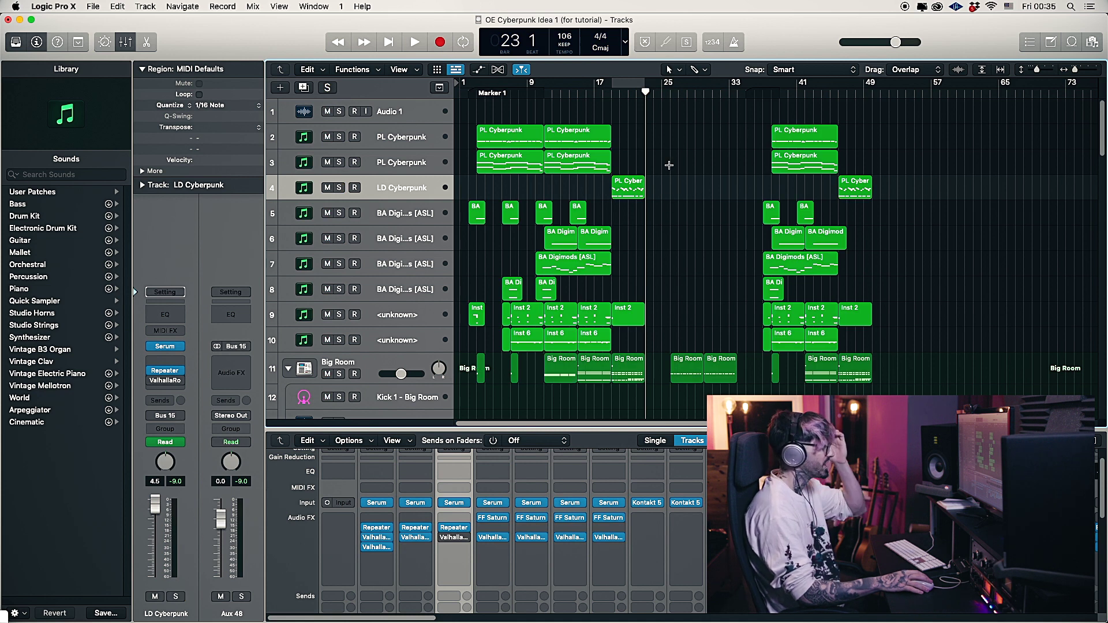
# - Move the playhead back to bar 19 and select the first PL Cyberpunk region on the LD Cyberpunk track
pyautogui.moveTo(645, 90); pyautogui.dragTo(612, 90)
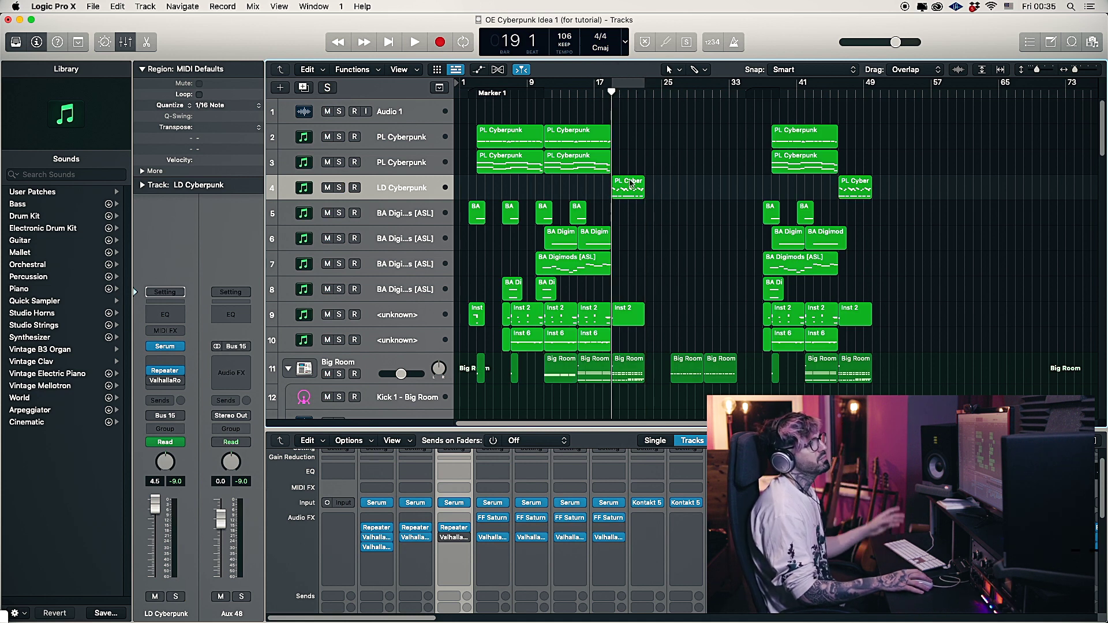
pyautogui.click(632, 185)
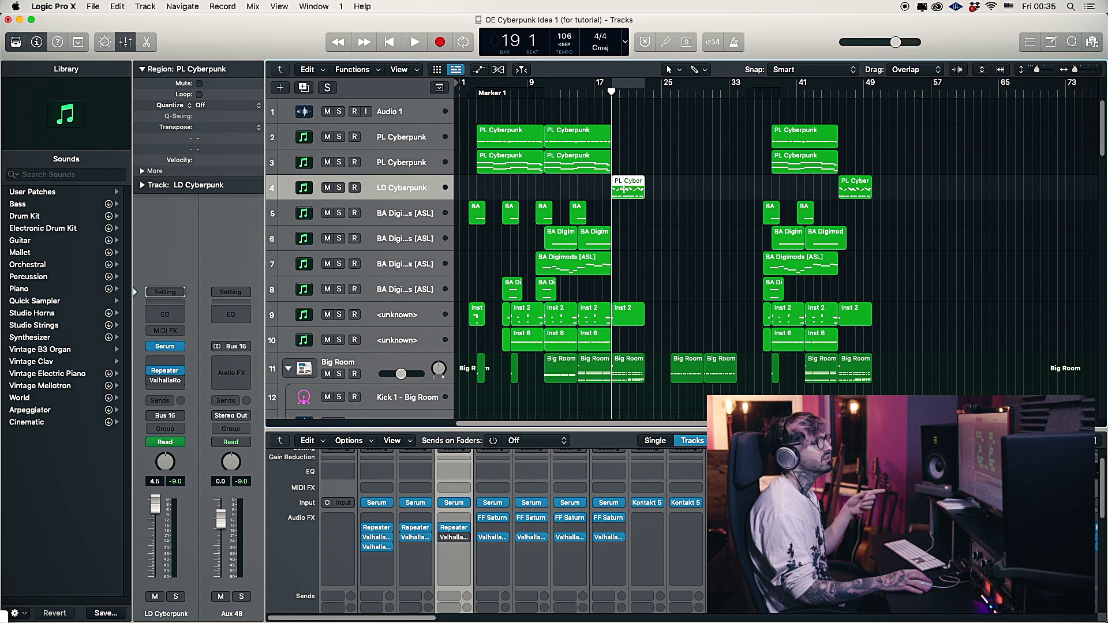
pyautogui.click(628, 188)
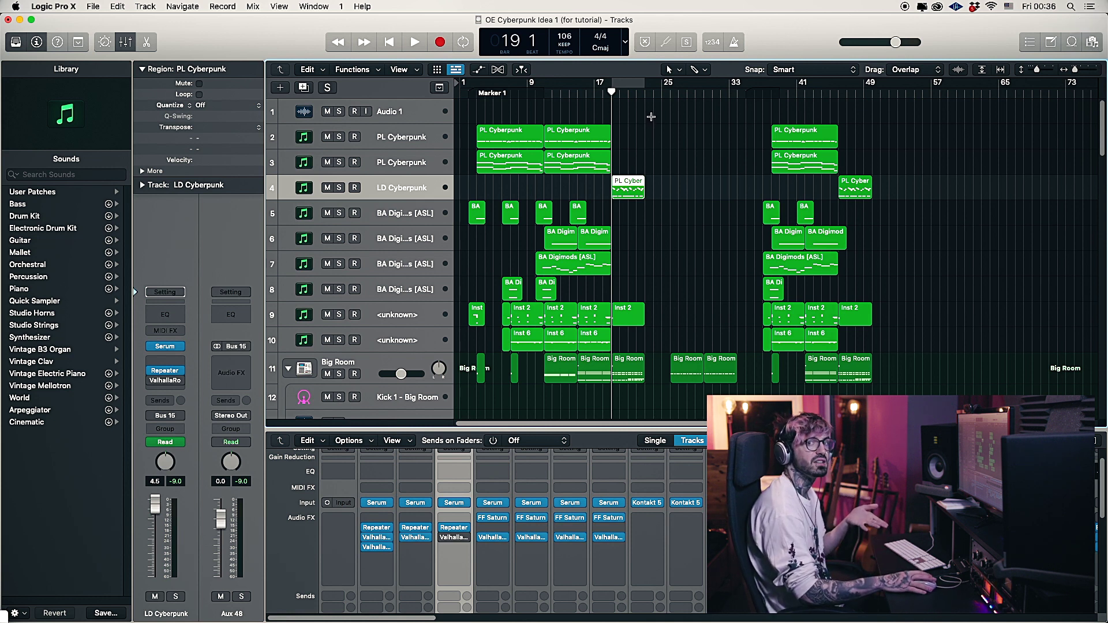
pyautogui.click(645, 96)
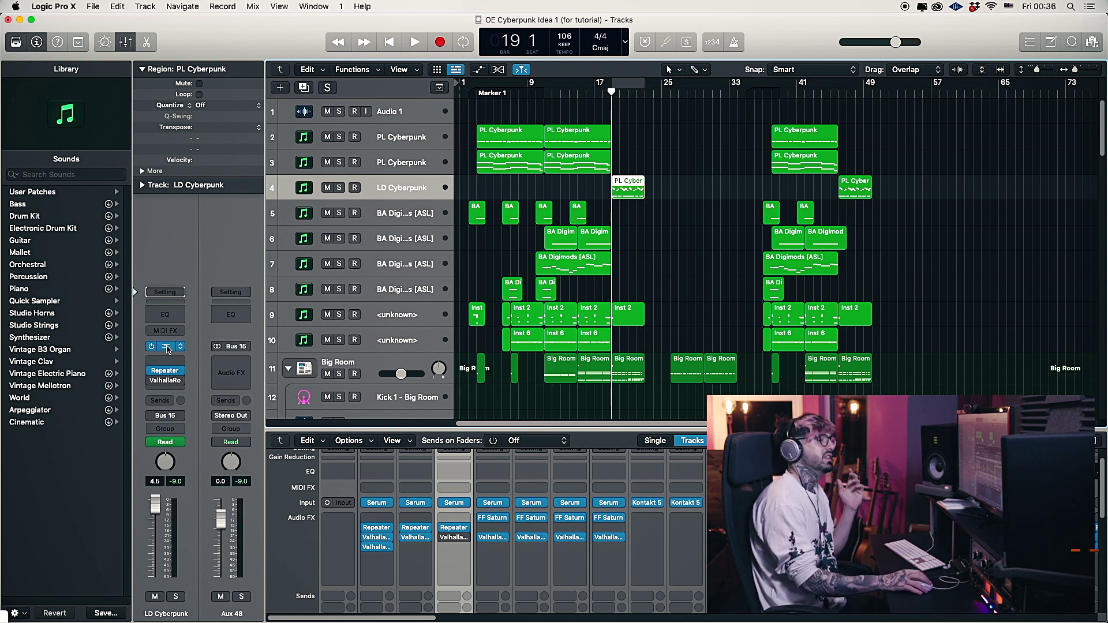
# - Open Serum on the LD Cyberpunk track, move it clear of the region, and enable cycling over bars 19 to 23
pyautogui.click(166, 346)
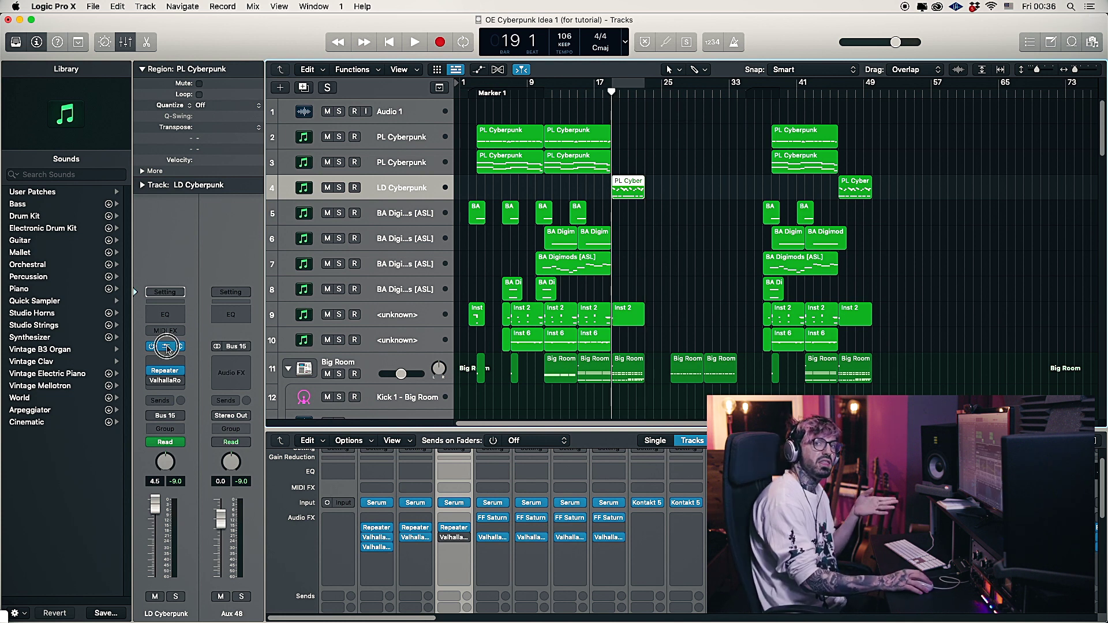
pyautogui.moveTo(781, 245); pyautogui.dragTo(376, 131)
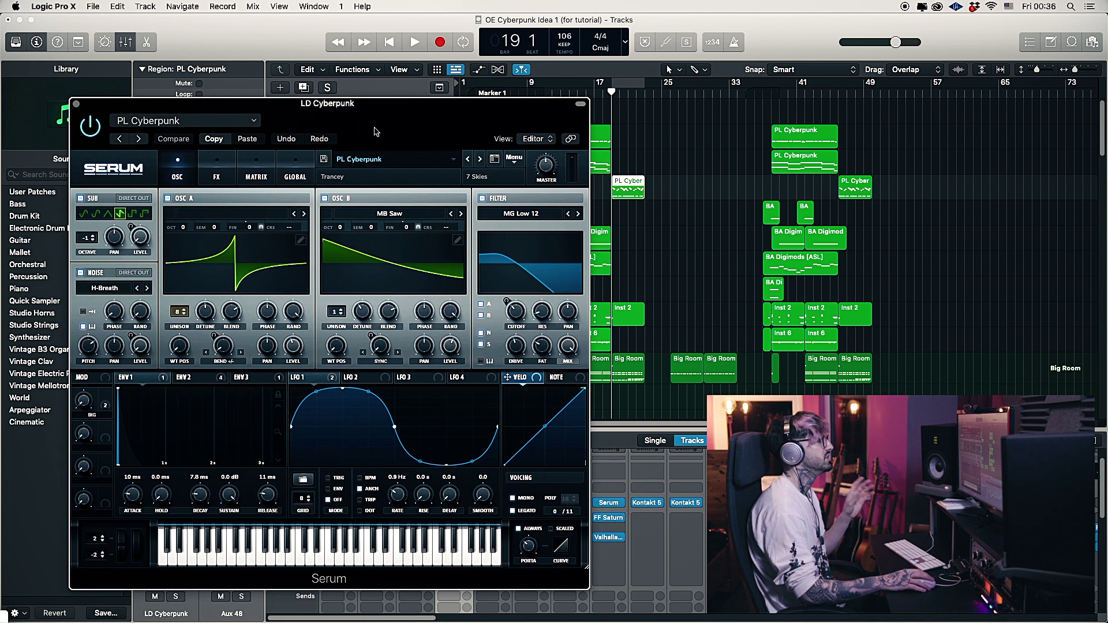
pyautogui.moveTo(417, 135); pyautogui.dragTo(418, 103)
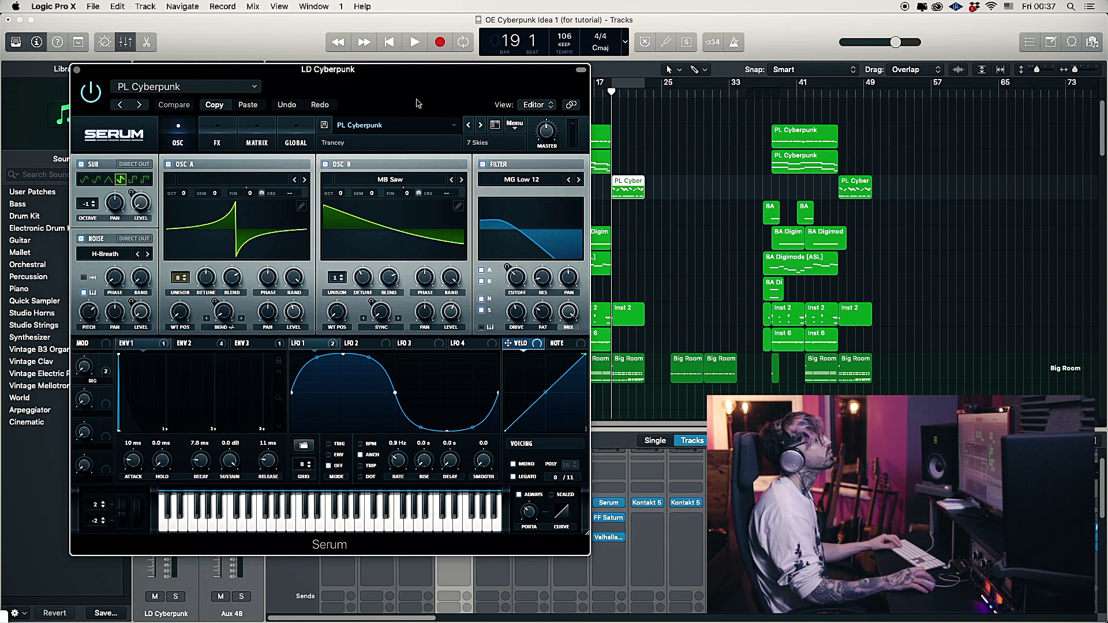
pyautogui.moveTo(420, 89); pyautogui.dragTo(566, 241)
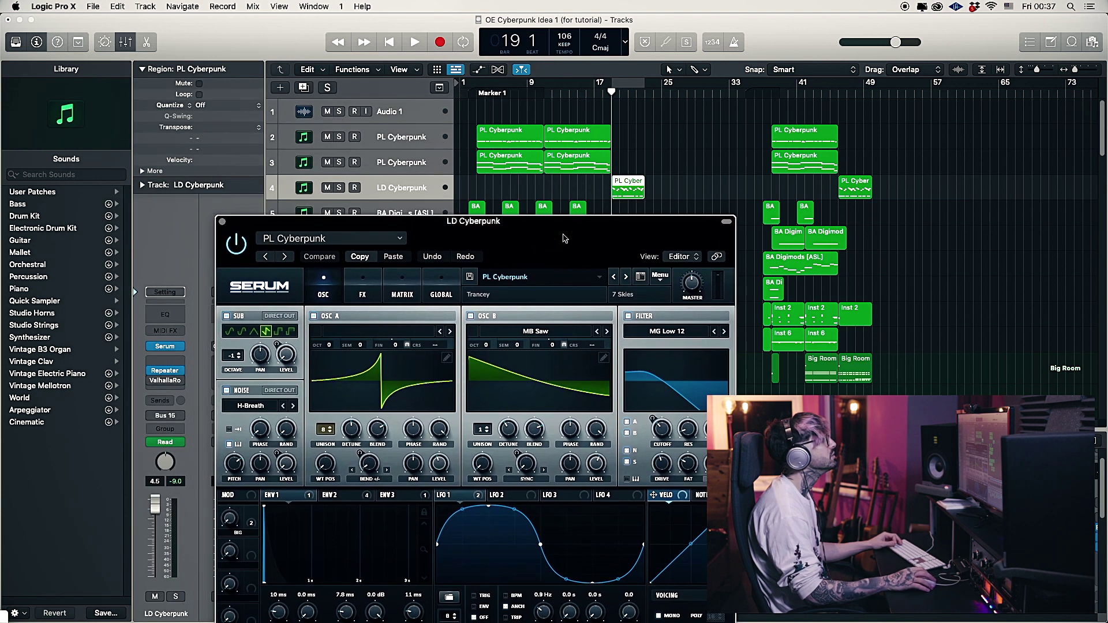
pyautogui.click(623, 86)
pyautogui.click(547, 251)
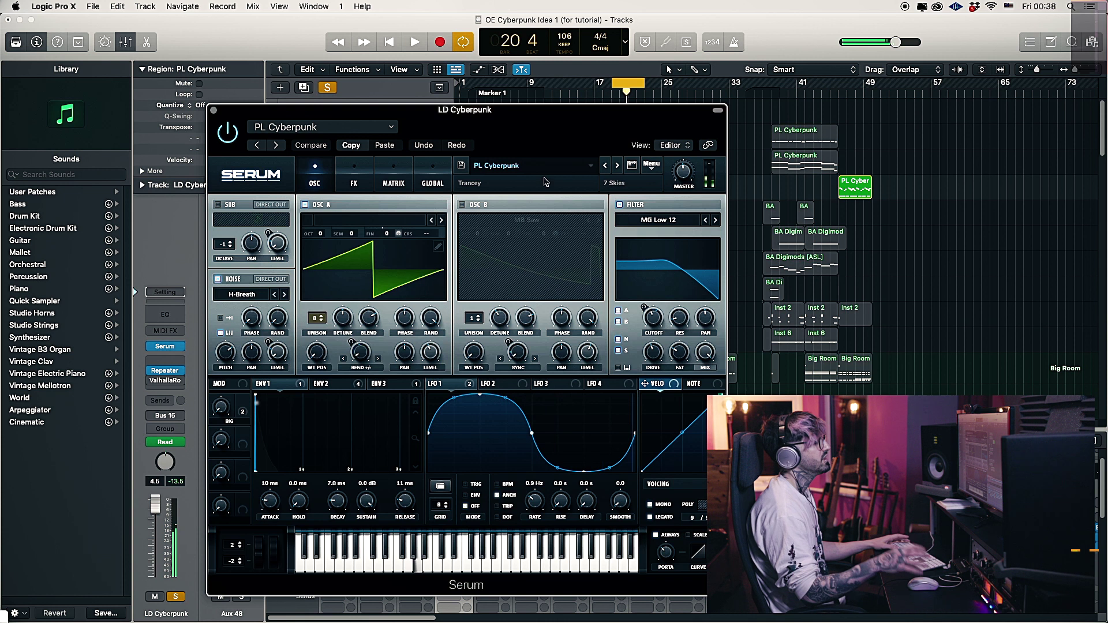
# - Reposition the Serum window and load the analog Basic Shapes wavetable into oscillator A
pyautogui.moveTo(543, 141); pyautogui.dragTo(541, 157)
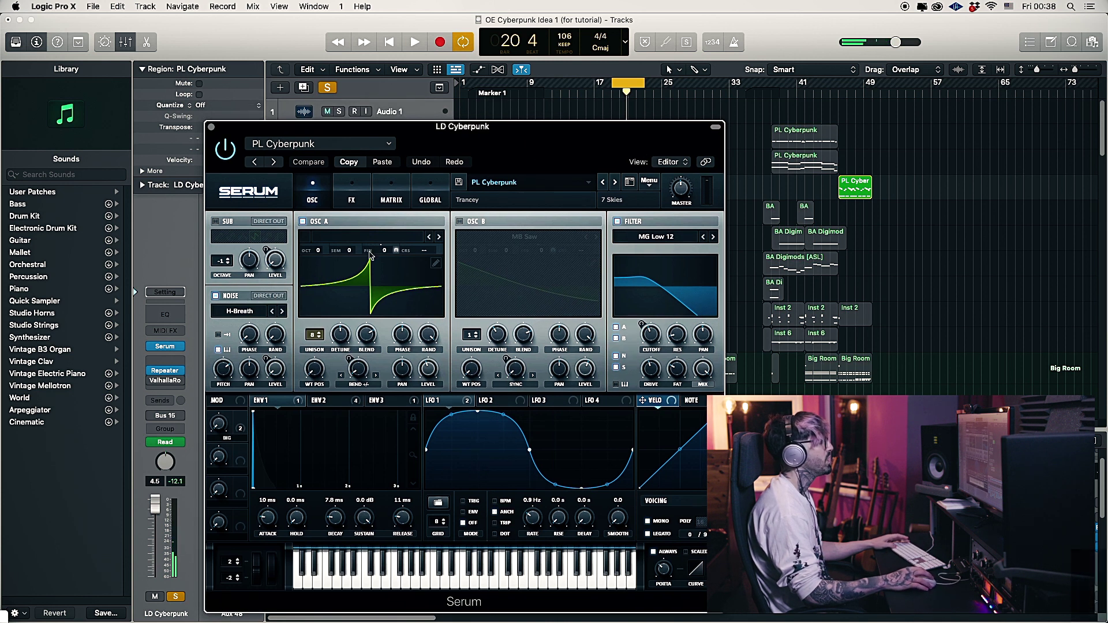
pyautogui.moveTo(452, 135); pyautogui.dragTo(468, 69)
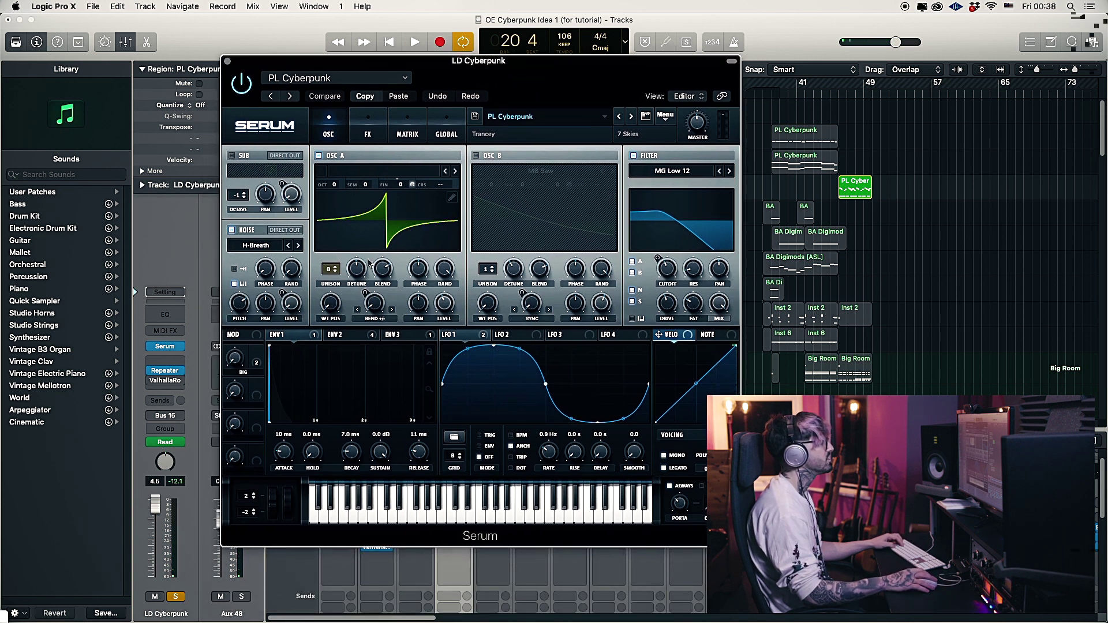
pyautogui.click(402, 172)
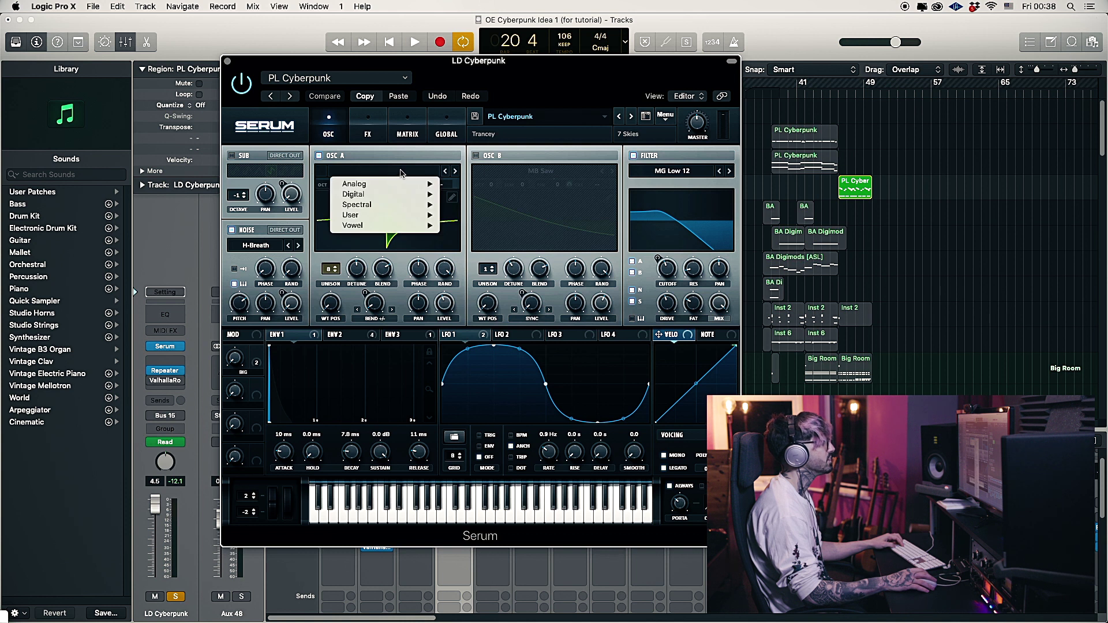
pyautogui.moveTo(397, 184)
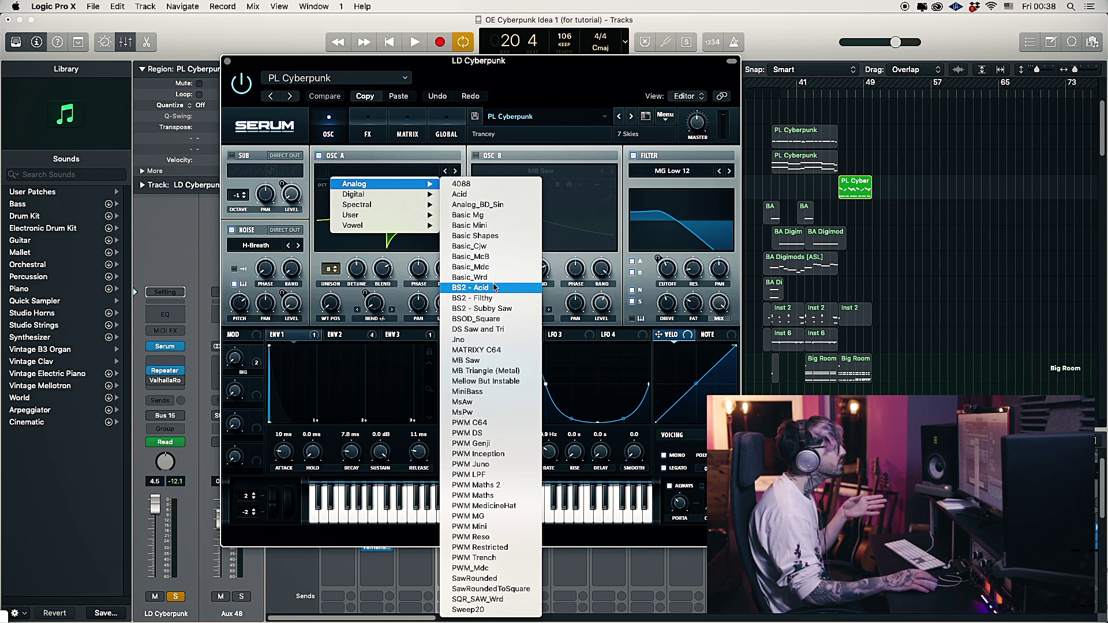
pyautogui.click(485, 236)
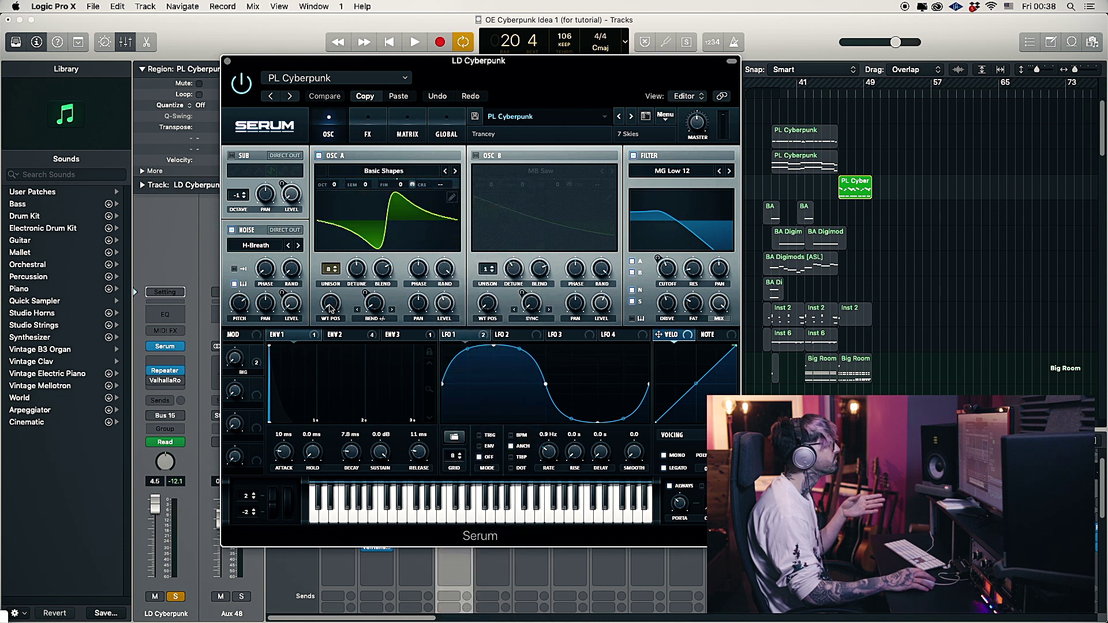
# - Move oscillator A's wavetable position from the sine to the saw shape and adjust its Bend +/- warp amount
pyautogui.moveTo(374, 303)
pyautogui.mouseDown()
pyautogui.moveTo(378, 247)
pyautogui.moveTo(374, 303)
pyautogui.mouseUp()
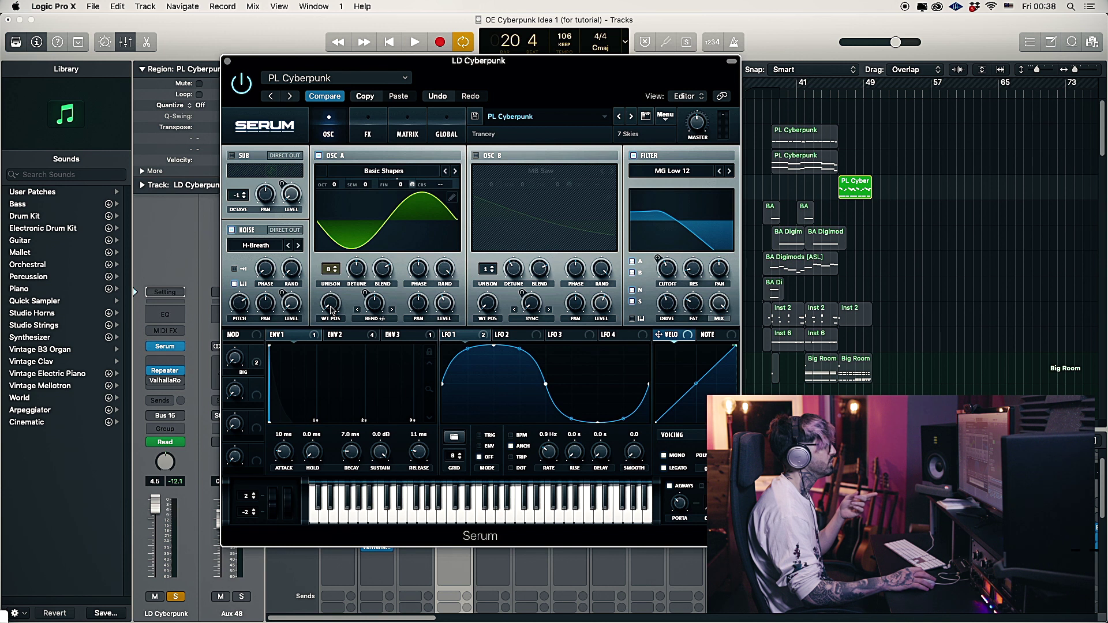
pyautogui.moveTo(332, 309); pyautogui.dragTo(334, 268)
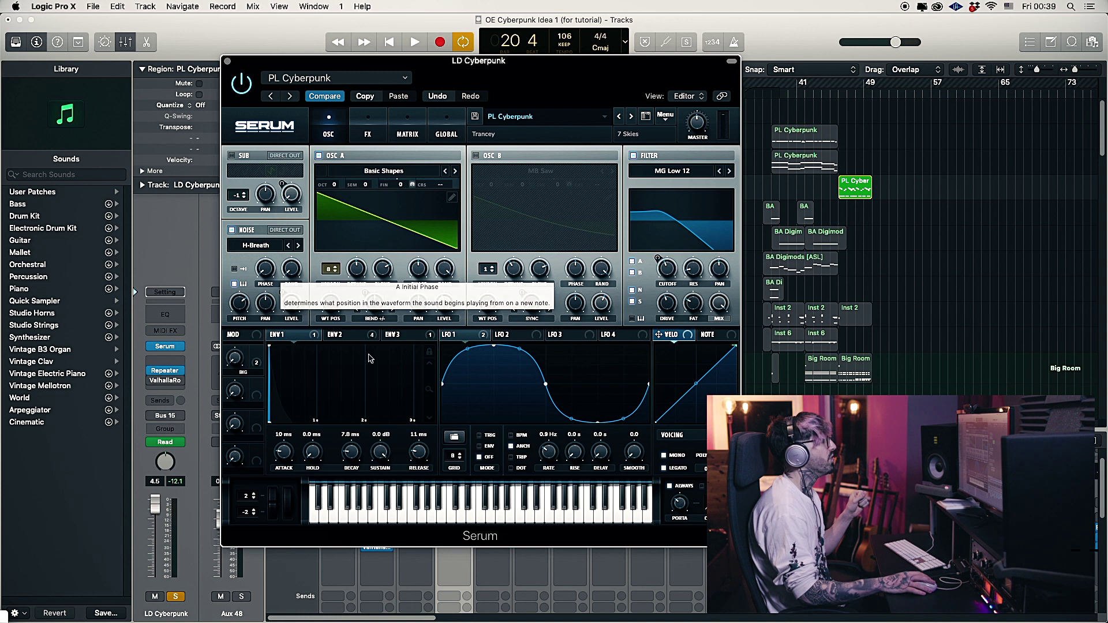
pyautogui.moveTo(564, 87); pyautogui.dragTo(566, 231)
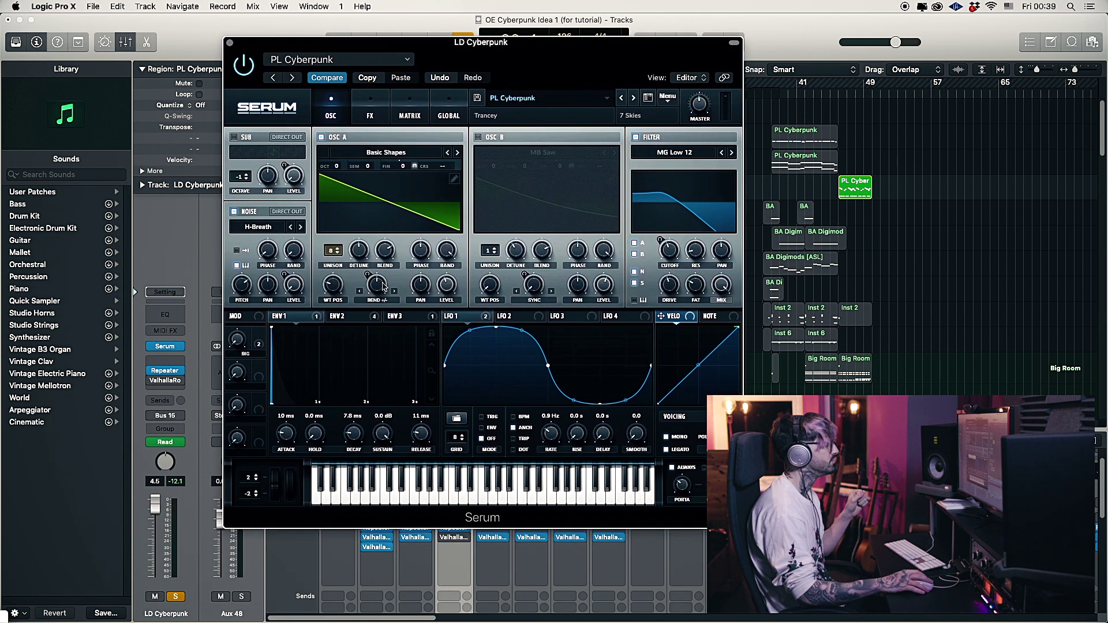
pyautogui.moveTo(598, 43); pyautogui.dragTo(620, 28)
pyautogui.moveTo(400, 270); pyautogui.dragTo(384, 303)
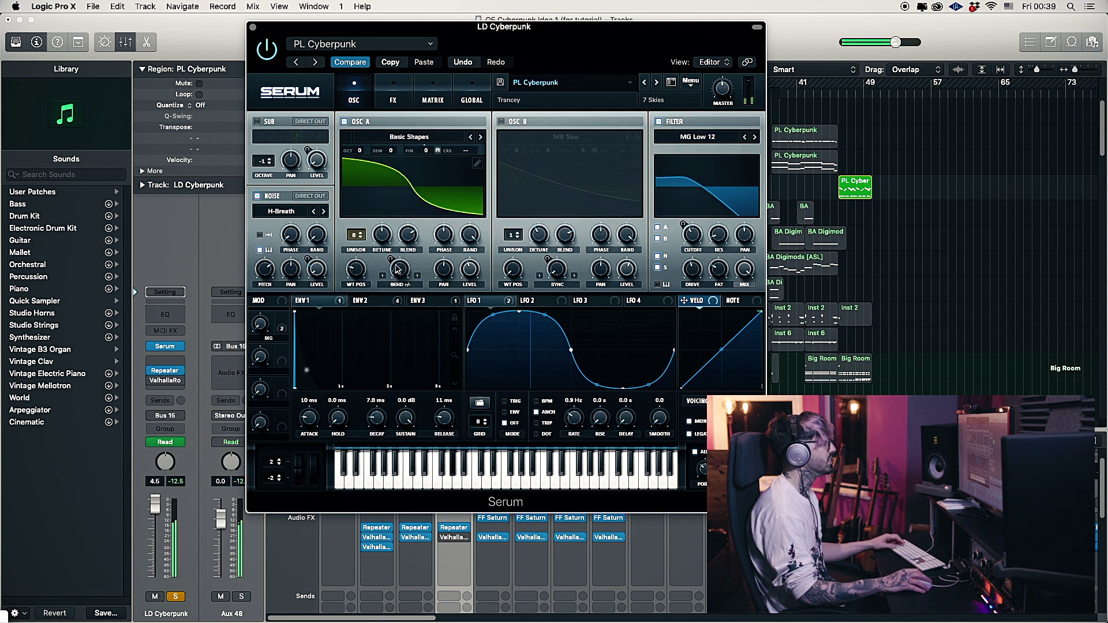
pyautogui.moveTo(397, 275); pyautogui.dragTo(398, 273)
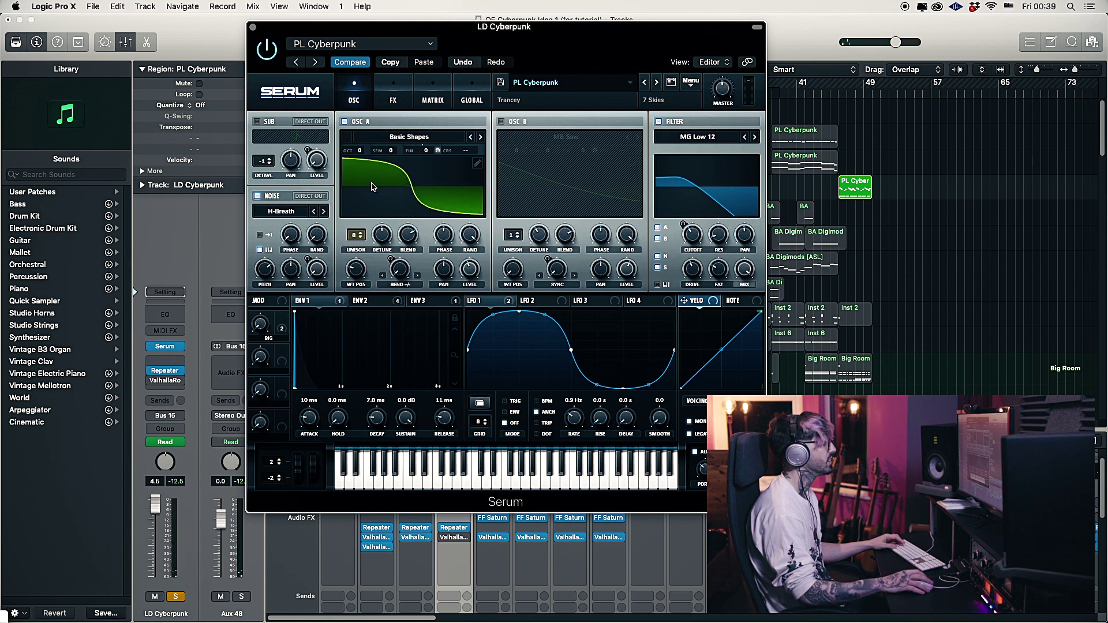
# - Display LFO 3, LFO 1 and Env 2 in Serum to examine the patch's modulation sources
pyautogui.click(605, 304)
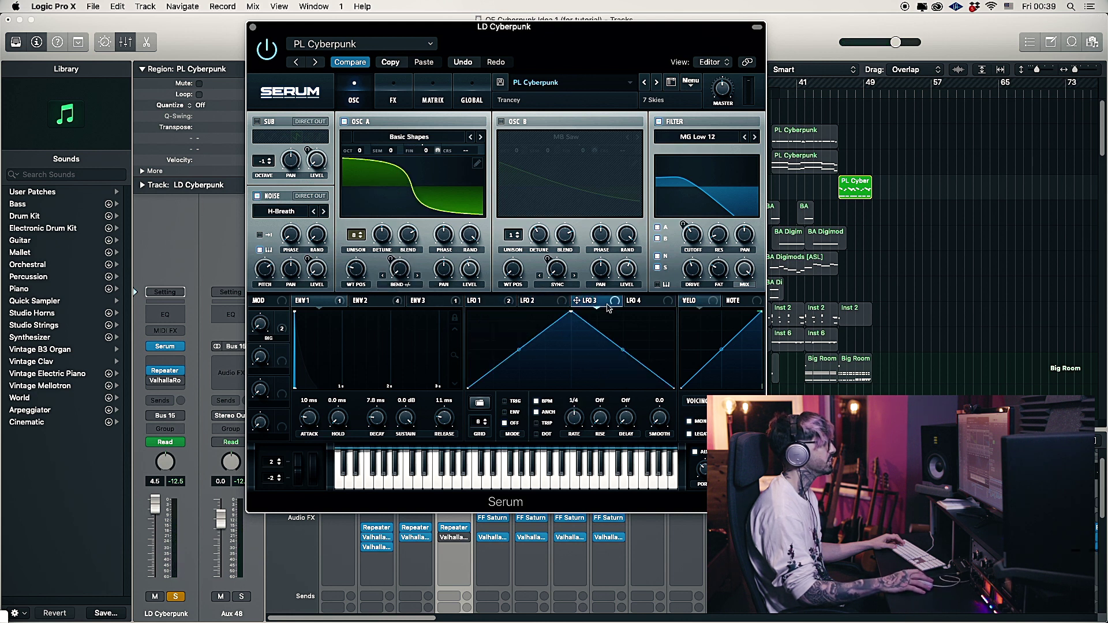
pyautogui.click(476, 301)
pyautogui.click(370, 304)
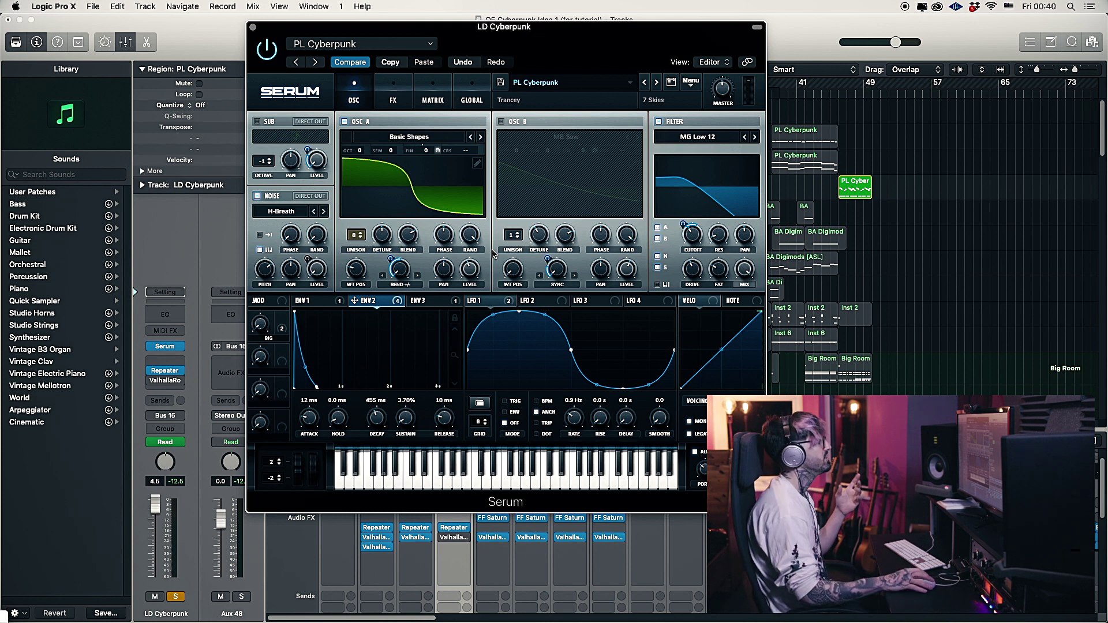
pyautogui.moveTo(430, 55); pyautogui.dragTo(441, 92)
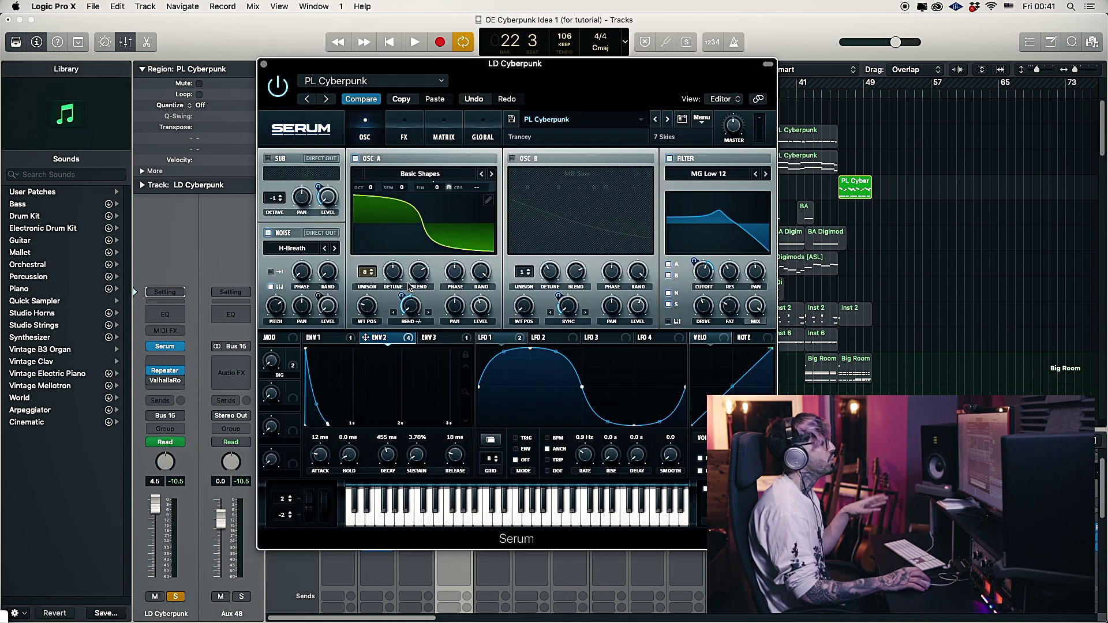
# - Vary oscillator A's warp amount, choose Bend +/- as its warp mode, and assign Env 2 to modulate the warp
pyautogui.rightClick(413, 316)
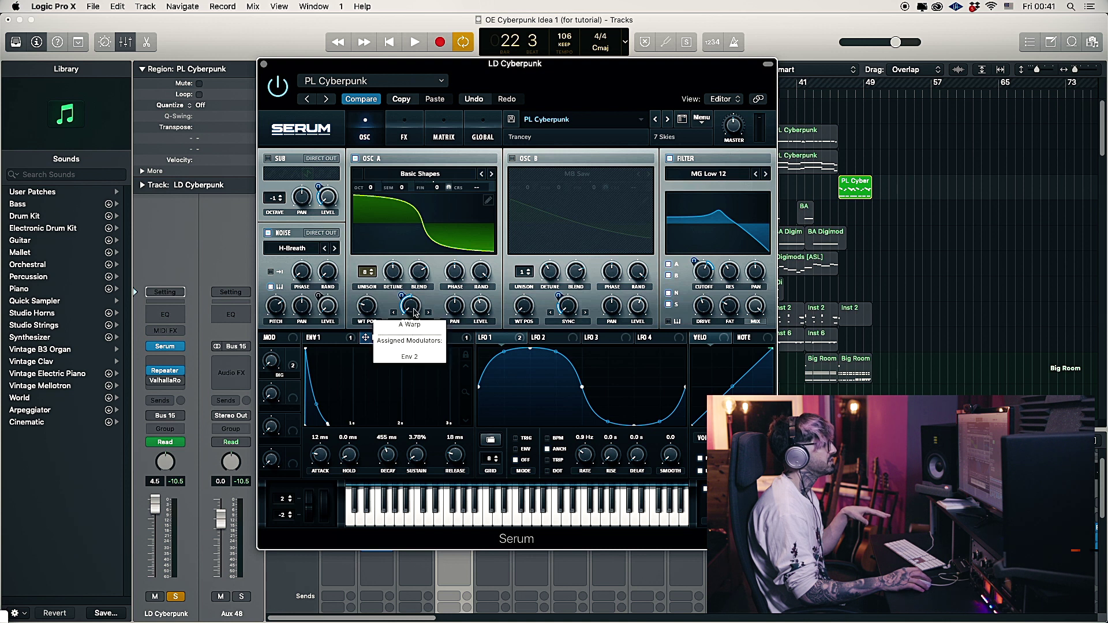
pyautogui.moveTo(413, 315); pyautogui.dragTo(426, 260)
pyautogui.click(411, 322)
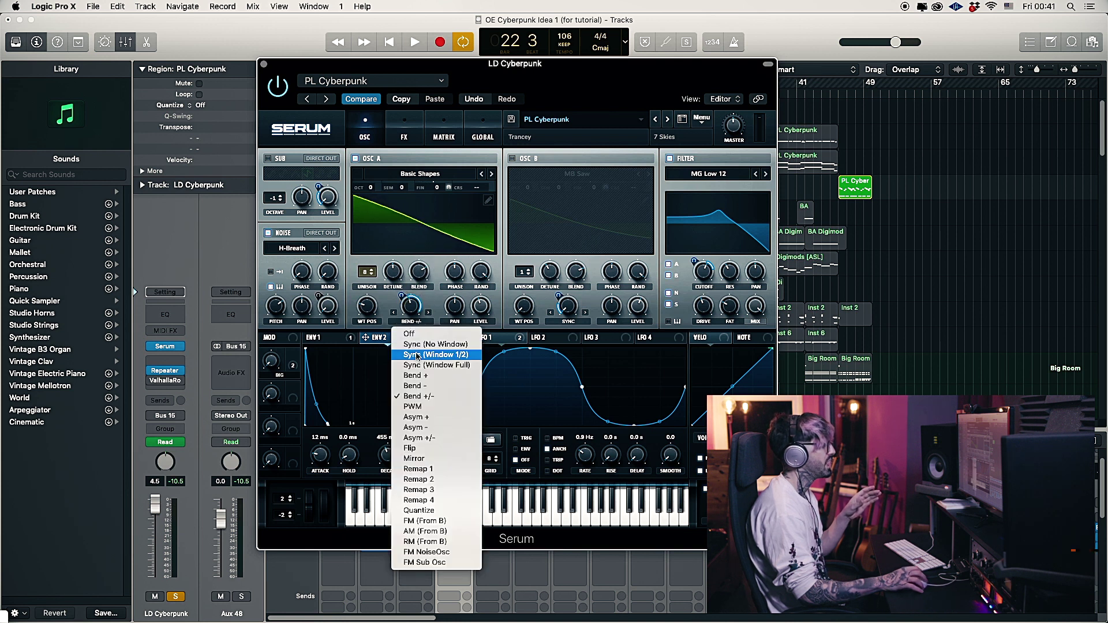
pyautogui.click(433, 400)
pyautogui.moveTo(411, 306); pyautogui.dragTo(398, 351)
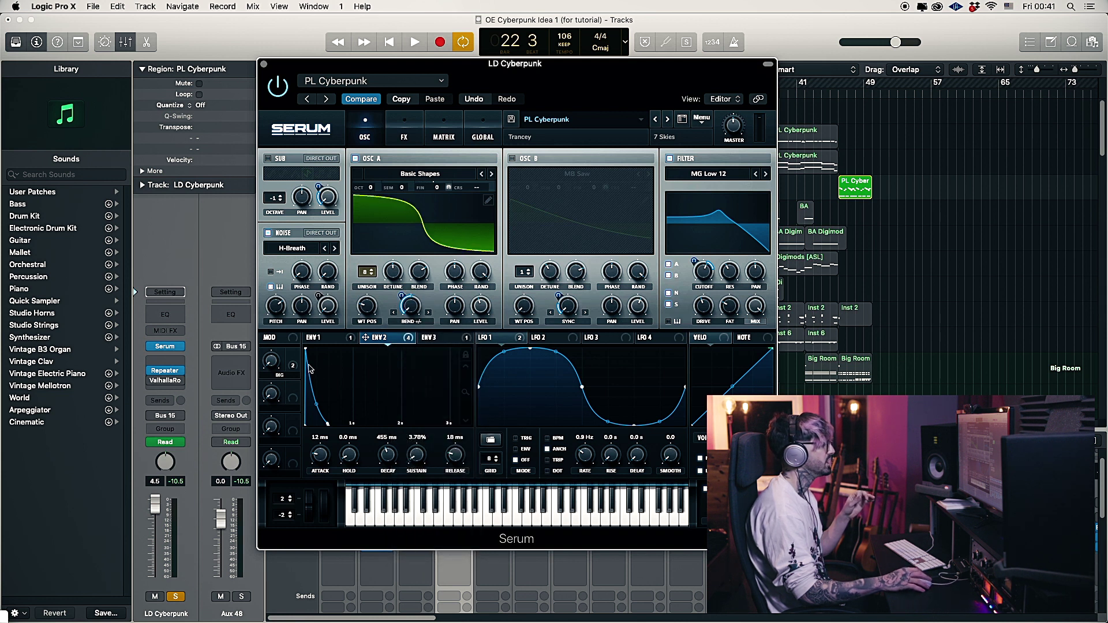
pyautogui.moveTo(409, 341); pyautogui.dragTo(404, 296)
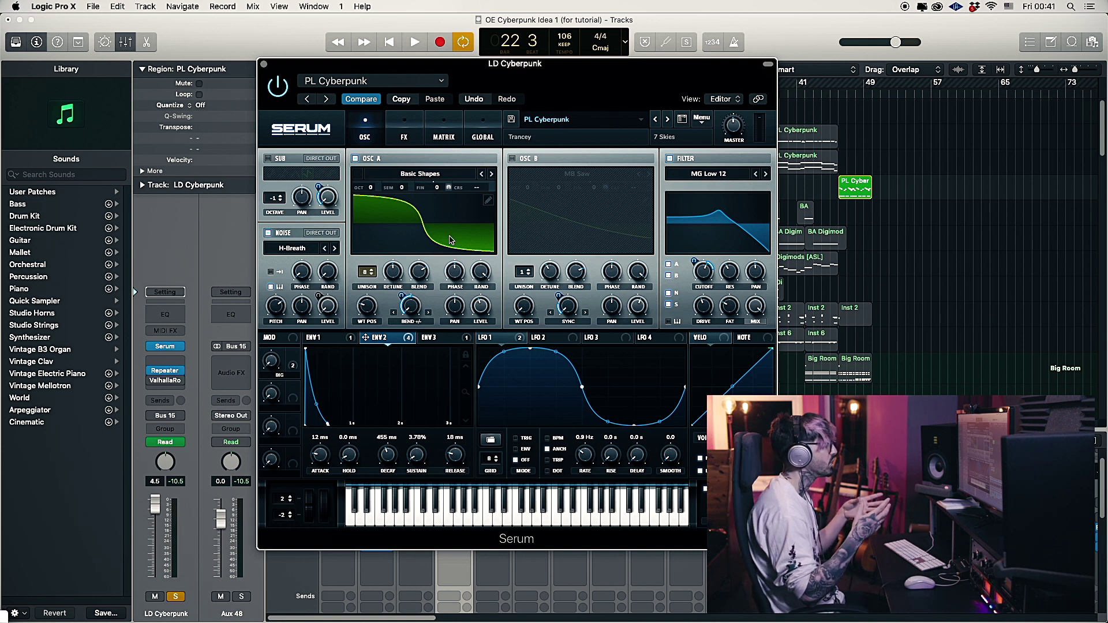
# - Check oscillator A's detune and unison settings, and switch oscillator A off and oscillator B on
pyautogui.click(392, 272)
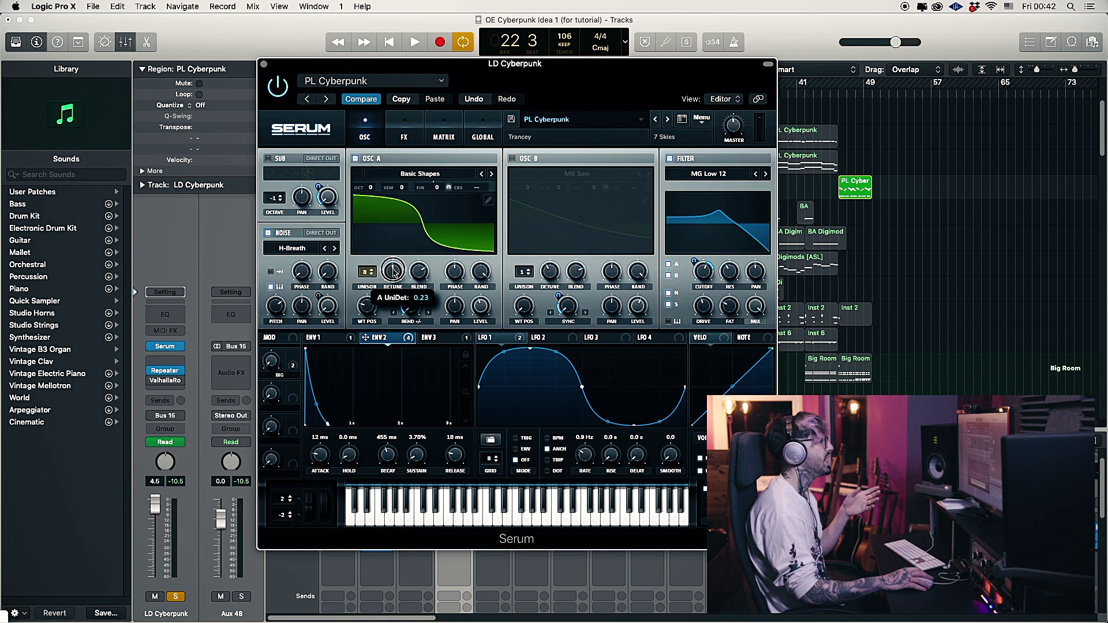
pyautogui.moveTo(364, 274)
pyautogui.mouseDown()
pyautogui.moveTo(360, 346)
pyautogui.moveTo(366, 280)
pyautogui.mouseUp()
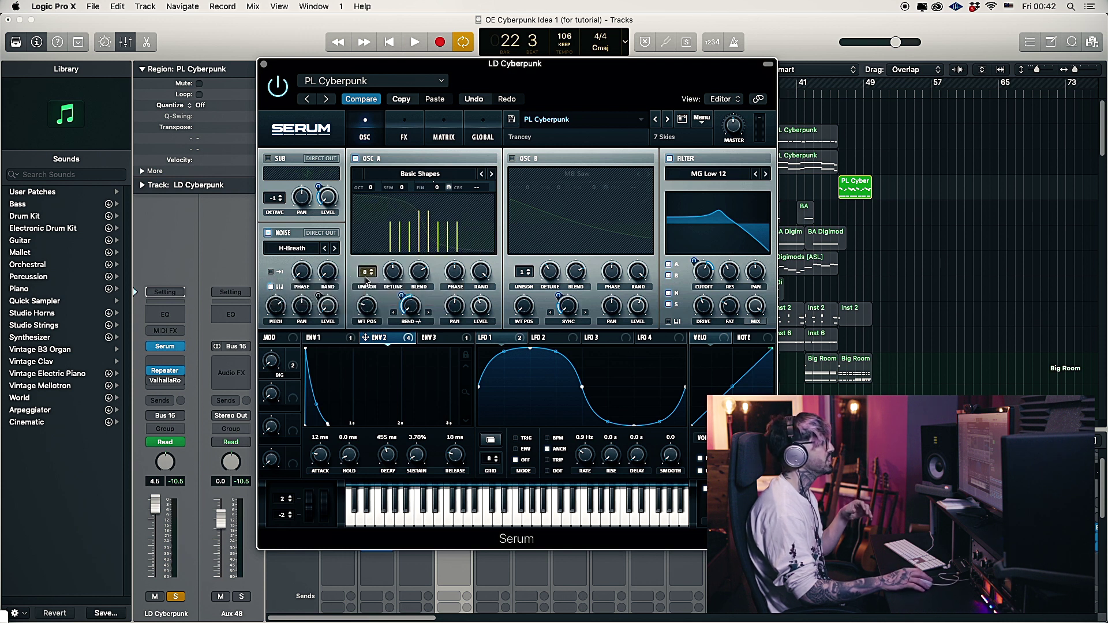
pyautogui.click(356, 159)
pyautogui.click(512, 159)
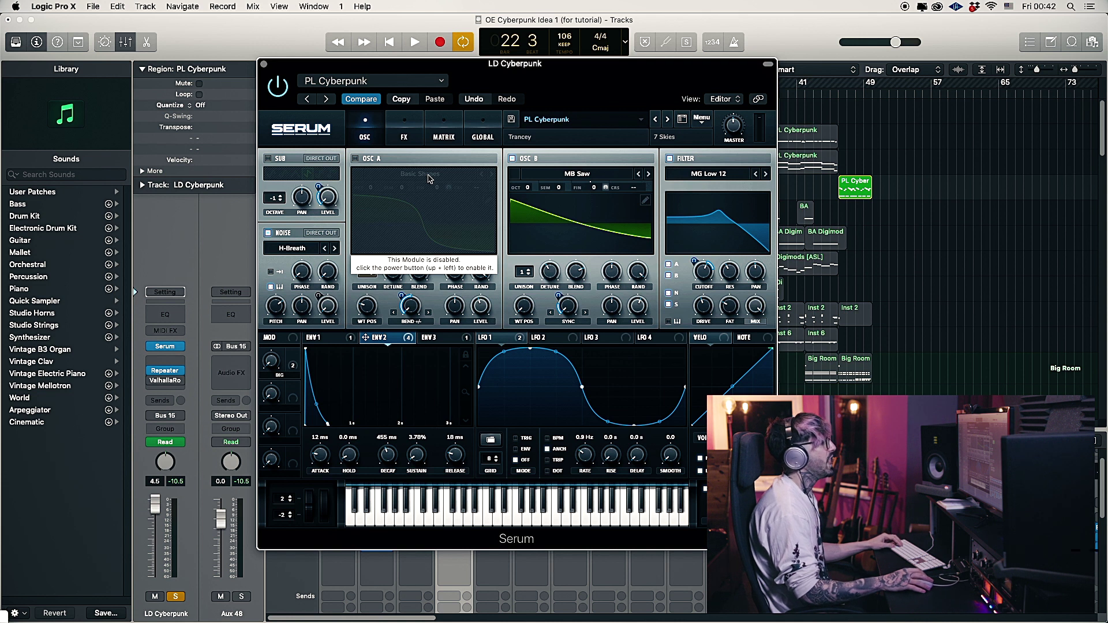
# - Choose the analog MB Saw wavetable for oscillator B
pyautogui.click(578, 177)
pyautogui.moveTo(576, 188)
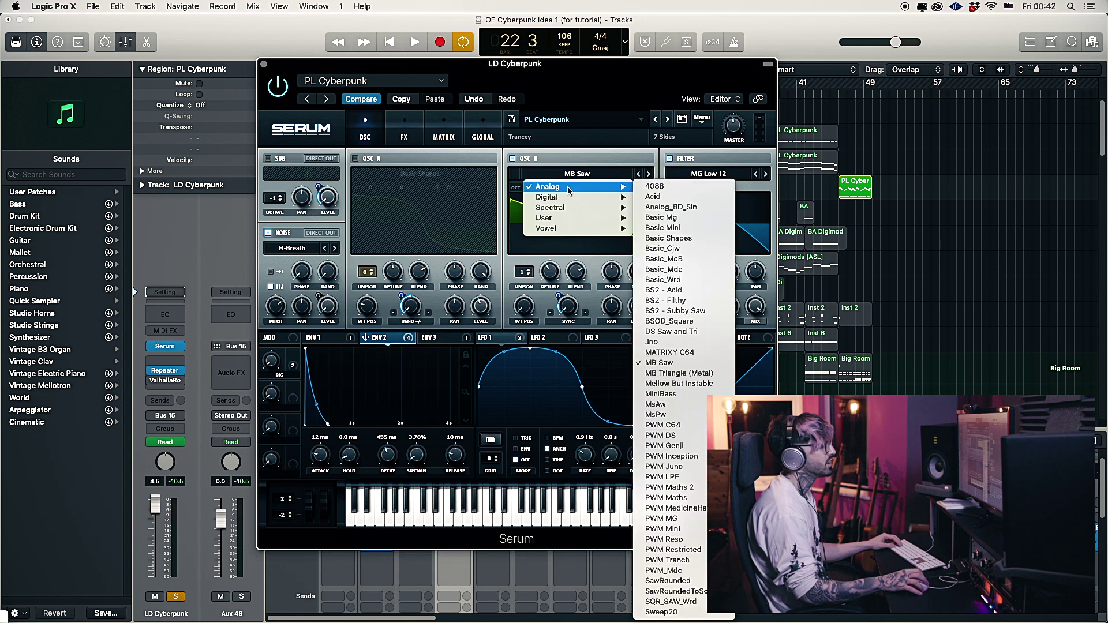
pyautogui.click(660, 365)
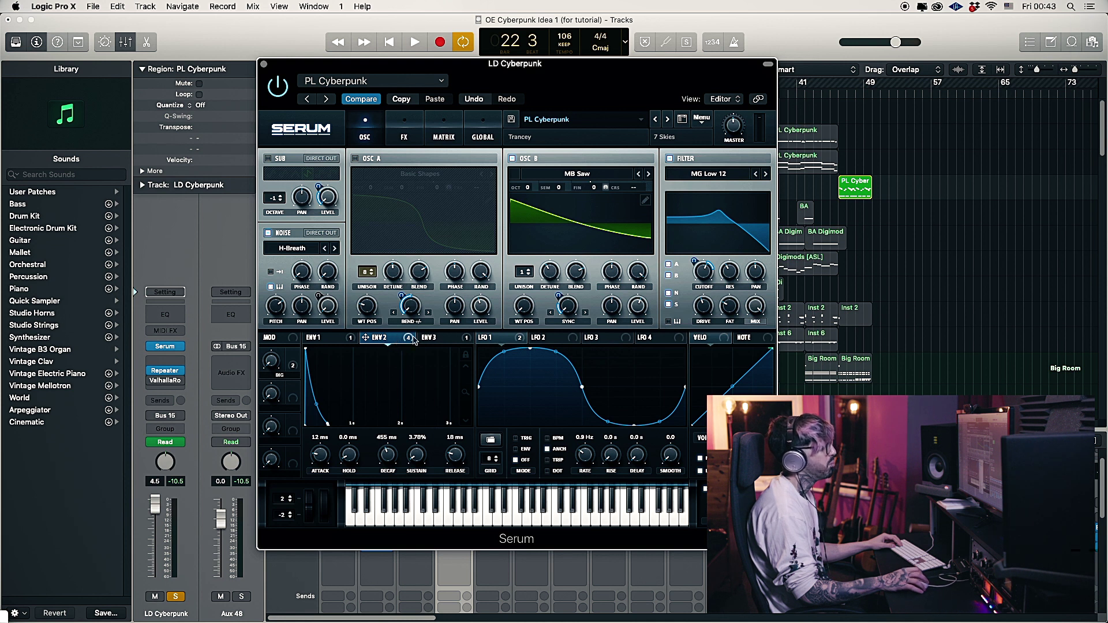
# - Use Sync (No Window) as oscillator B's warp mode, demonstrate its warp modulation, and play the loop with oscillator B
pyautogui.click(569, 323)
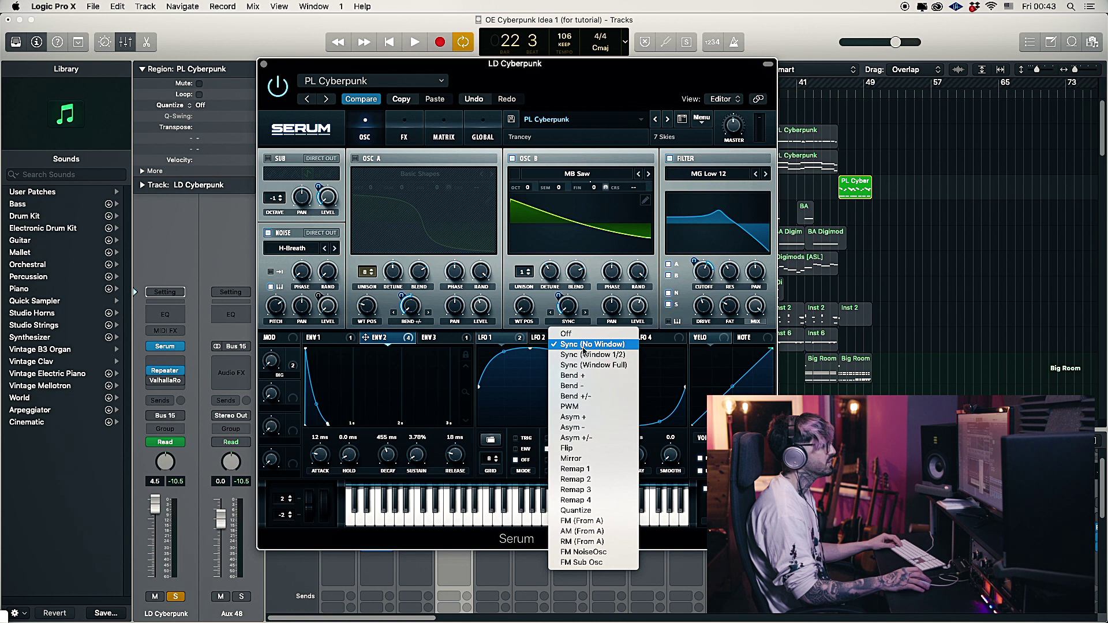
pyautogui.click(570, 309)
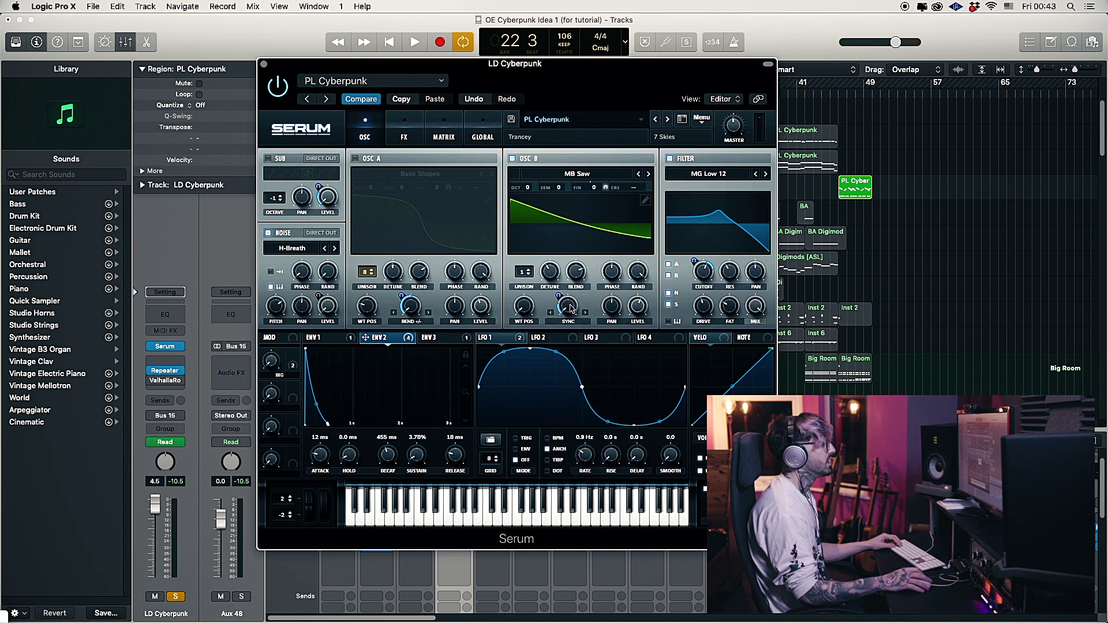
pyautogui.moveTo(558, 297)
pyautogui.mouseDown()
pyautogui.moveTo(569, 280)
pyautogui.moveTo(566, 306)
pyautogui.moveTo(573, 273)
pyautogui.moveTo(572, 310)
pyautogui.mouseUp()
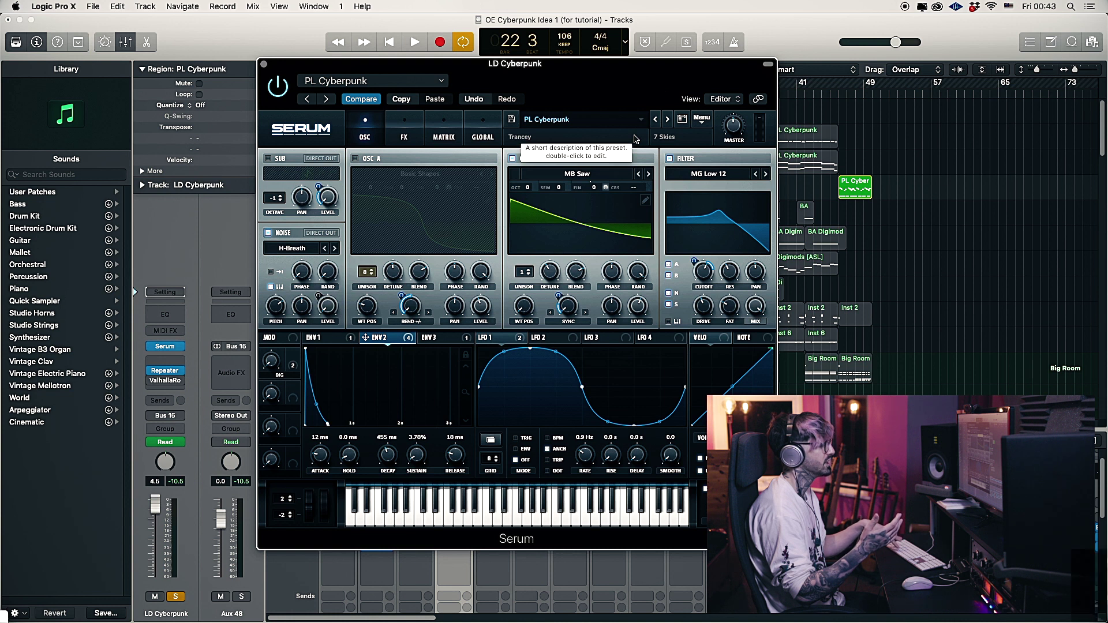
pyautogui.press('space')
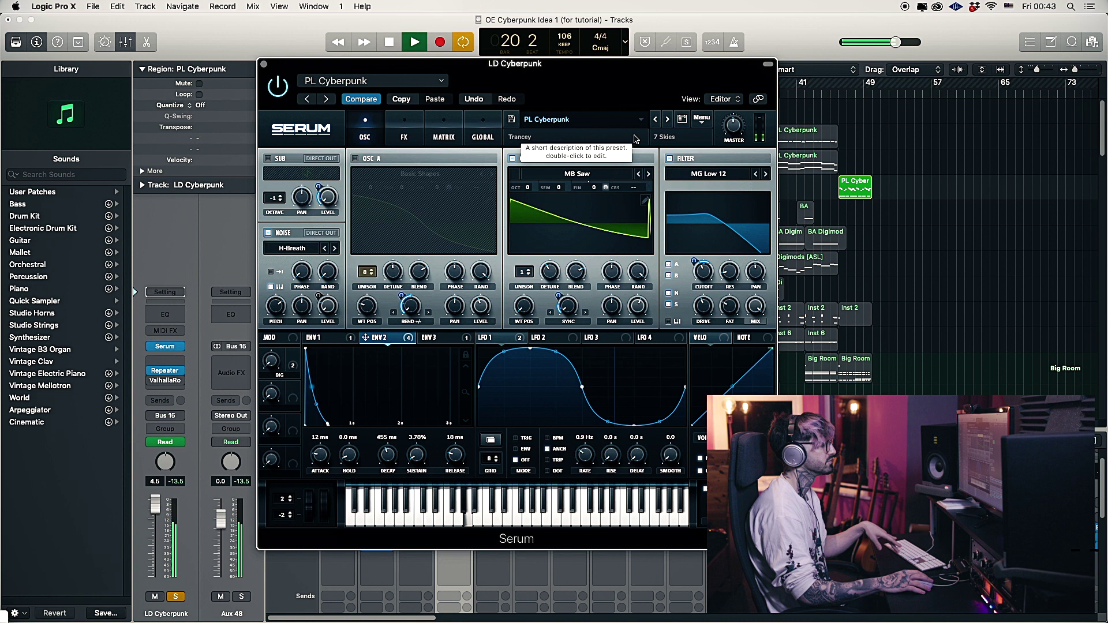
pyautogui.press('space')
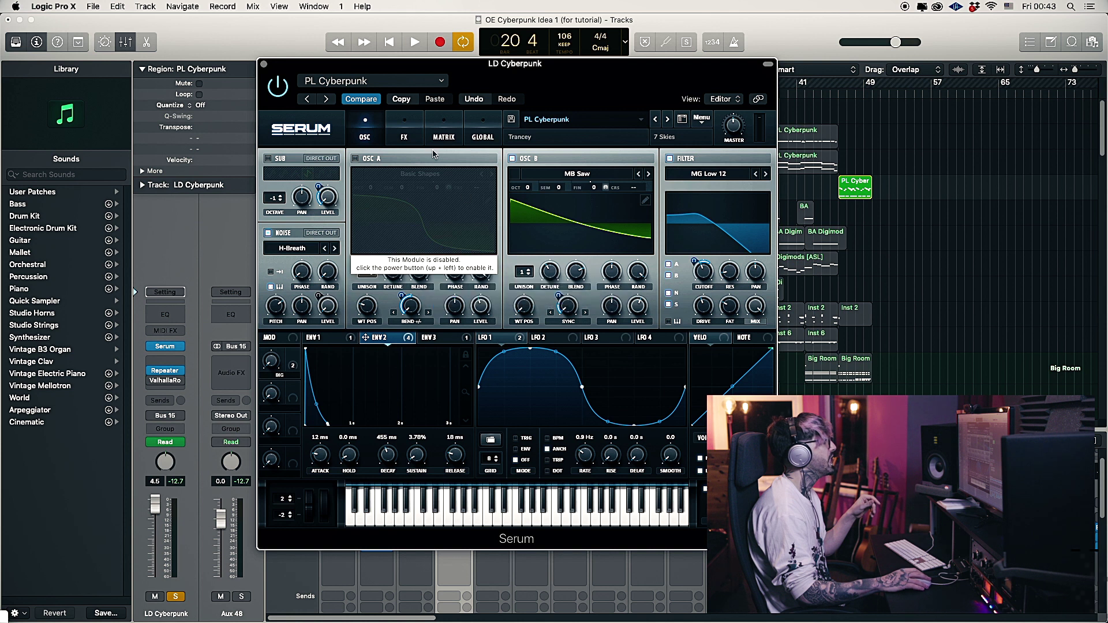
# - Switch off oscillator B, enable the sub oscillator, and assign Env 2 to the sub level
pyautogui.click(512, 158)
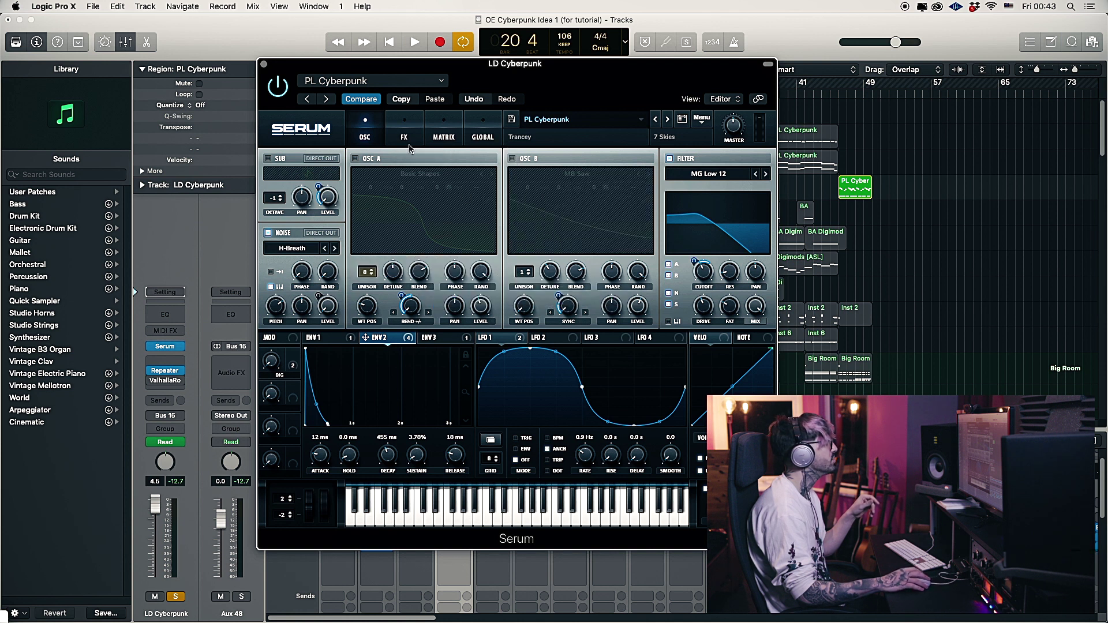
pyautogui.click(268, 158)
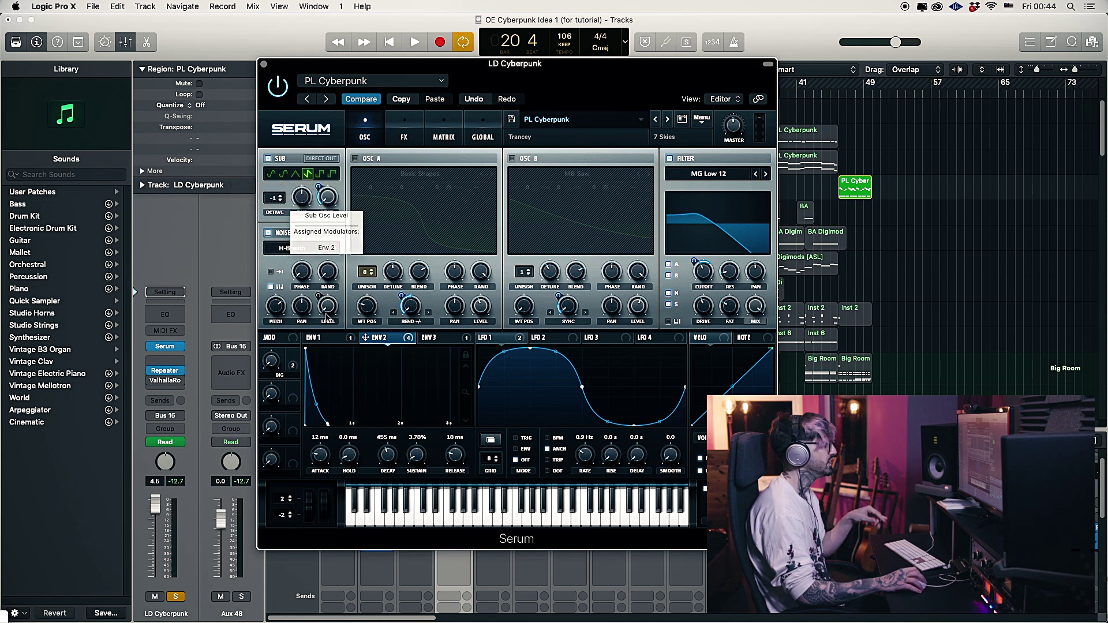
pyautogui.click(395, 340)
pyautogui.click(409, 339)
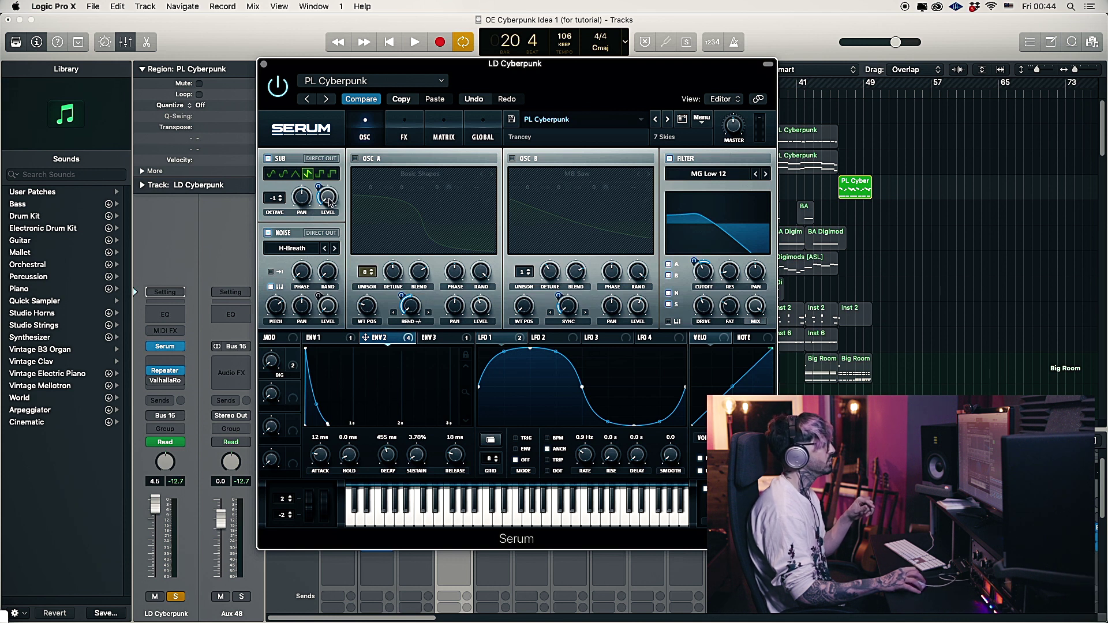
pyautogui.moveTo(407, 337)
pyautogui.mouseDown()
pyautogui.moveTo(323, 180)
pyautogui.moveTo(327, 193)
pyautogui.mouseUp()
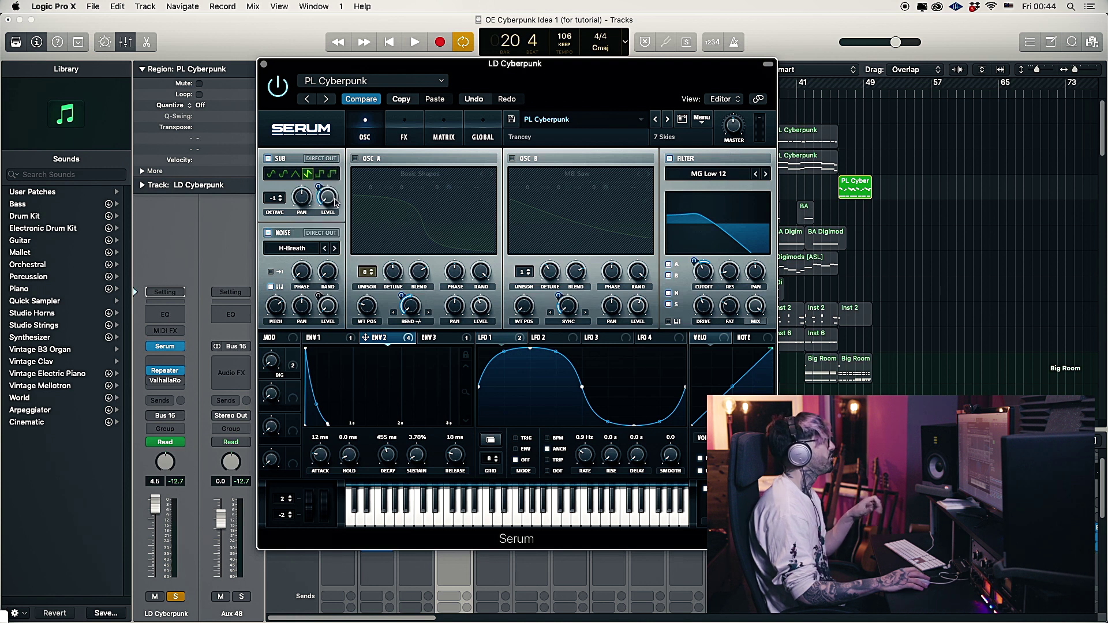
# - Switch off the sub oscillator and check the noise oscillator's H-Breath sample among the Organics noises
pyautogui.click(268, 159)
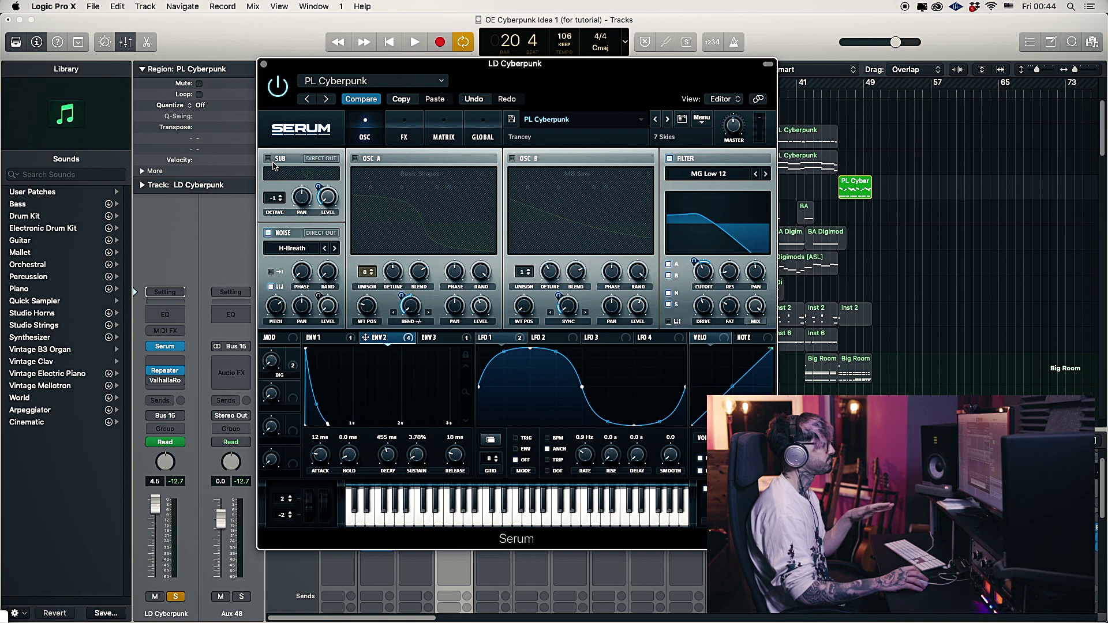
pyautogui.click(267, 234)
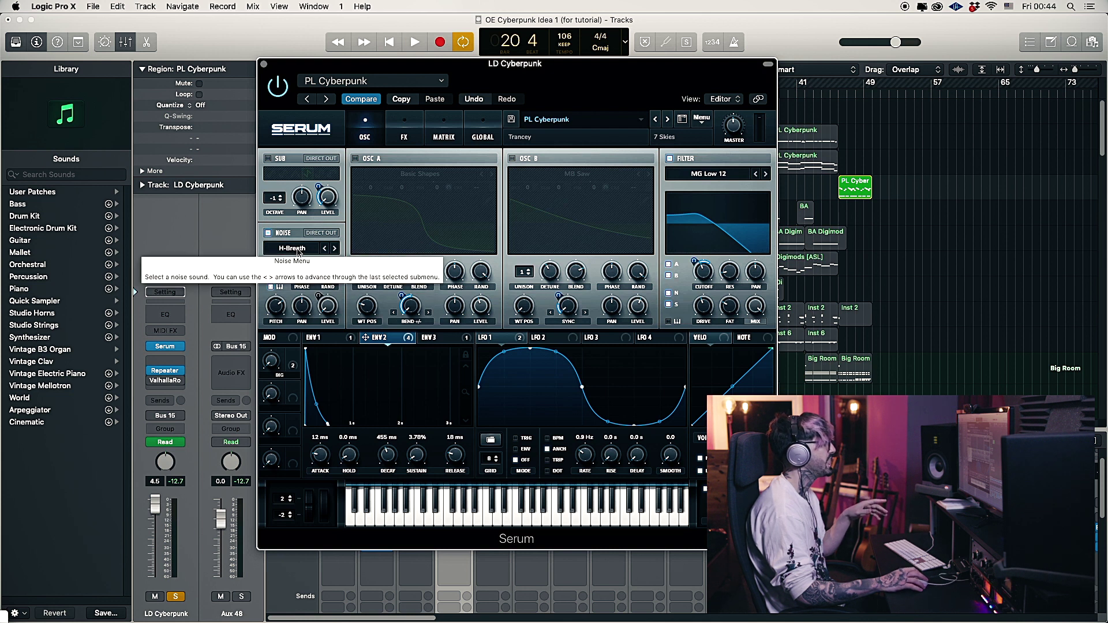
pyautogui.click(292, 249)
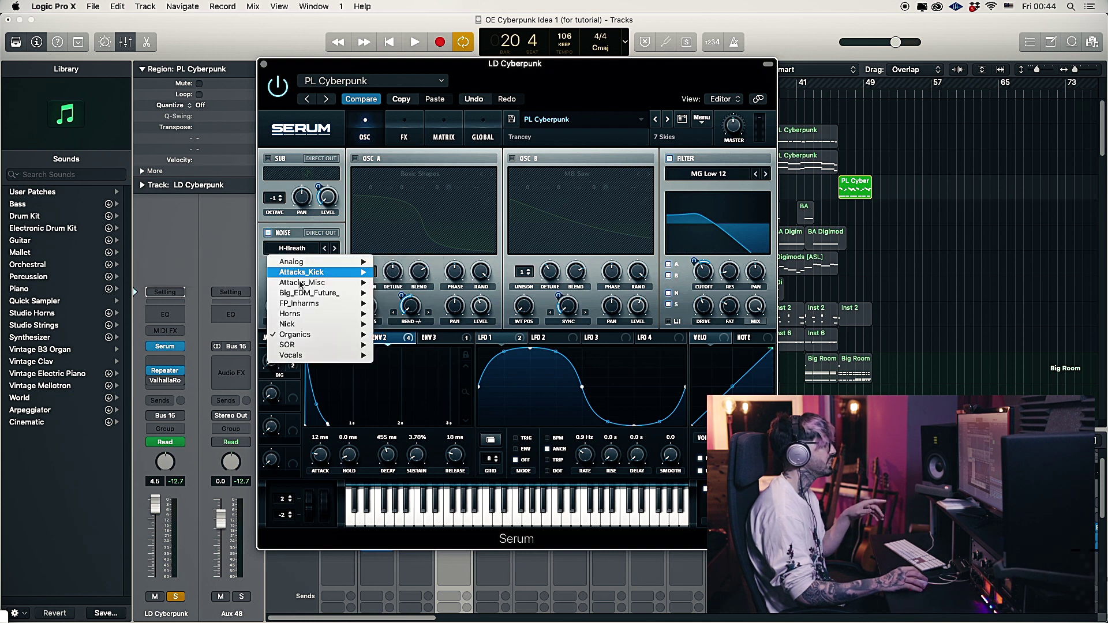
pyautogui.moveTo(300, 338)
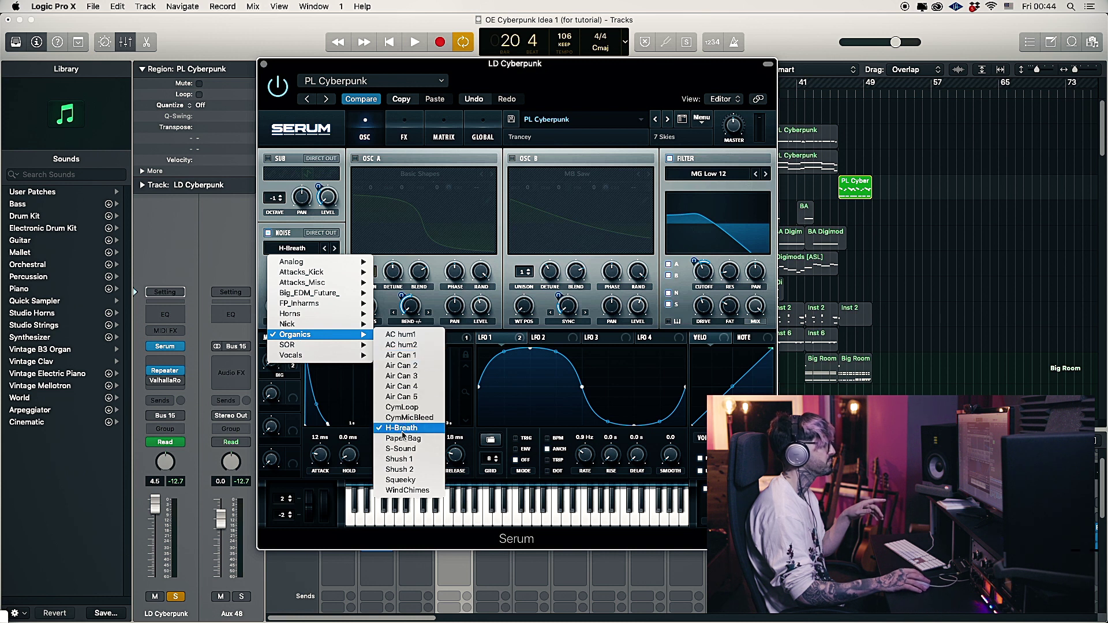
pyautogui.click(503, 259)
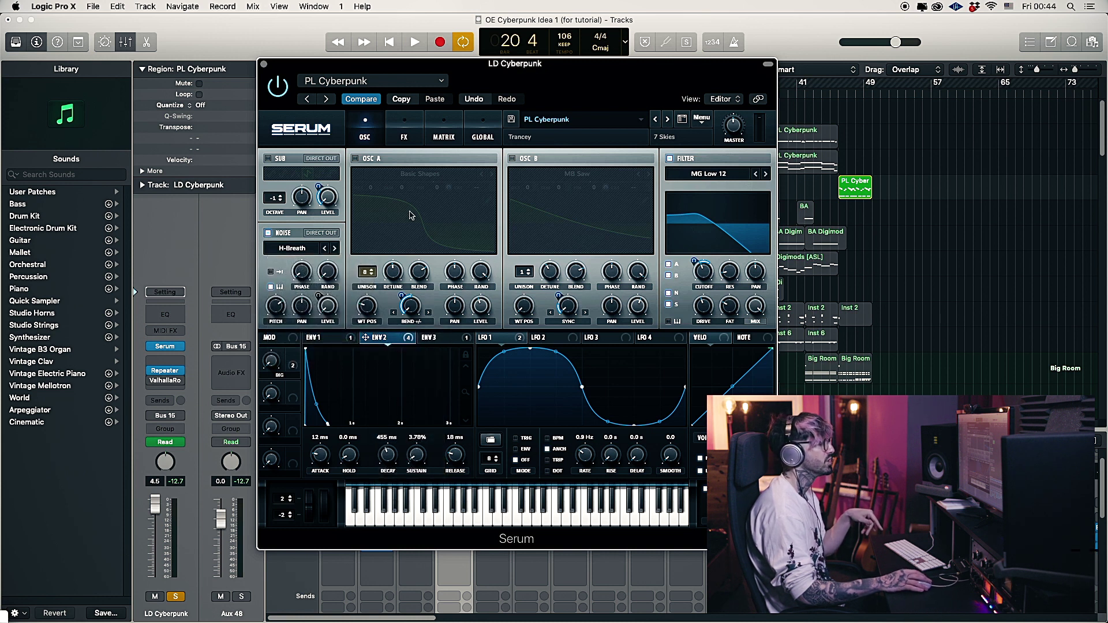
# - Reposition the Serum window and play the loop with only the noise oscillator while checking its level and pitch controls
pyautogui.moveTo(538, 65); pyautogui.dragTo(579, 86)
pyautogui.press('space')
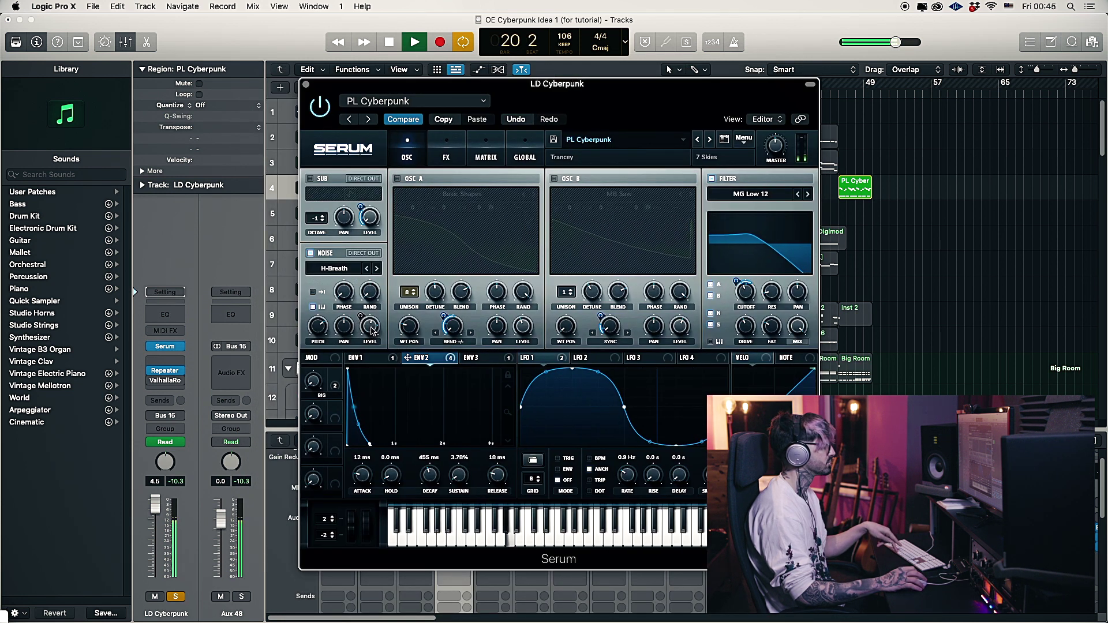
pyautogui.moveTo(371, 334)
pyautogui.mouseDown()
pyautogui.moveTo(364, 381)
pyautogui.moveTo(376, 331)
pyautogui.mouseUp()
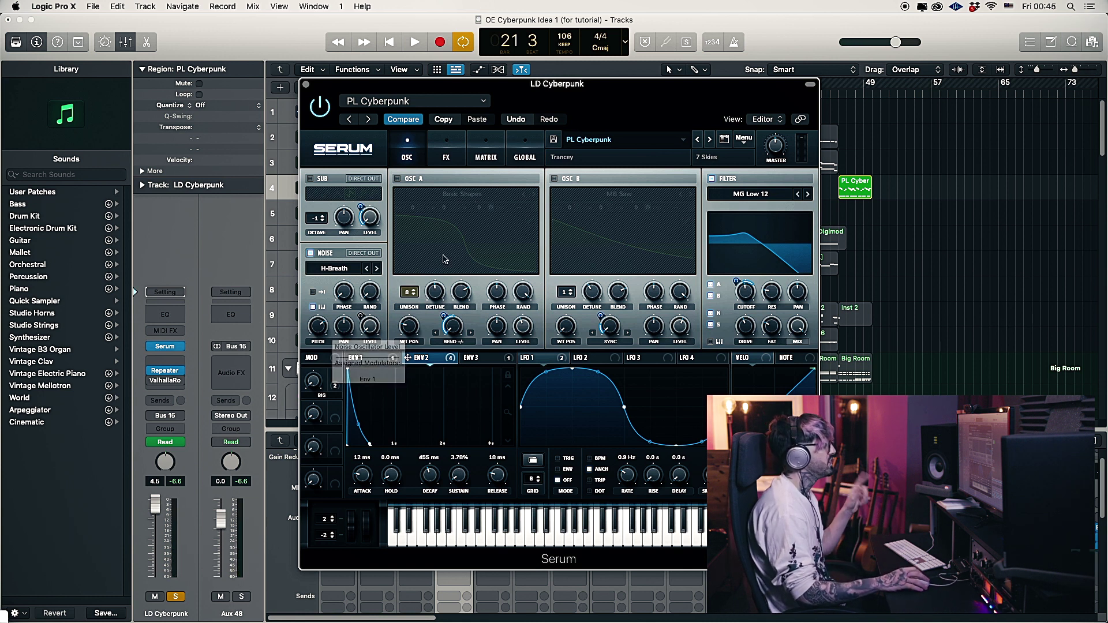
pyautogui.click(321, 326)
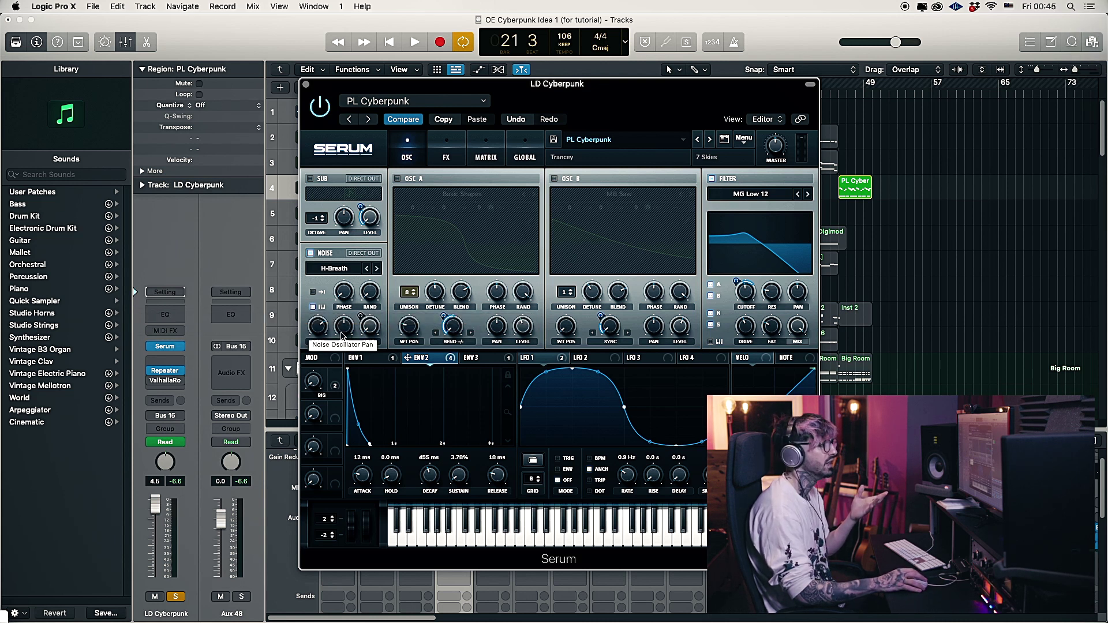
# - Re-enable the sub oscillator, oscillator A and oscillator B
pyautogui.click(311, 180)
pyautogui.click(397, 179)
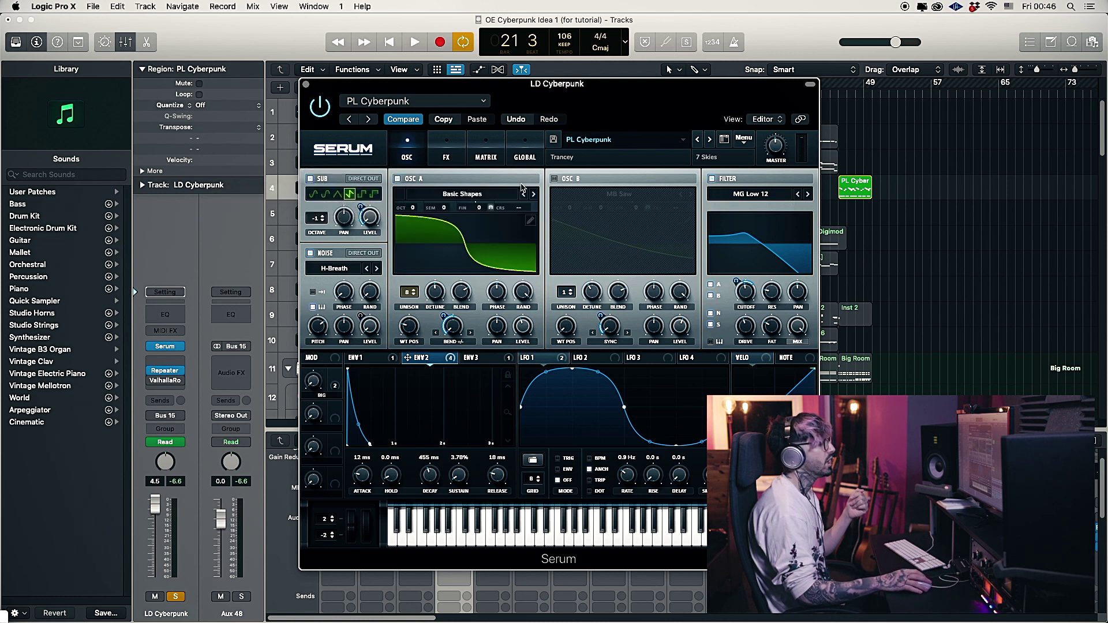
pyautogui.click(554, 179)
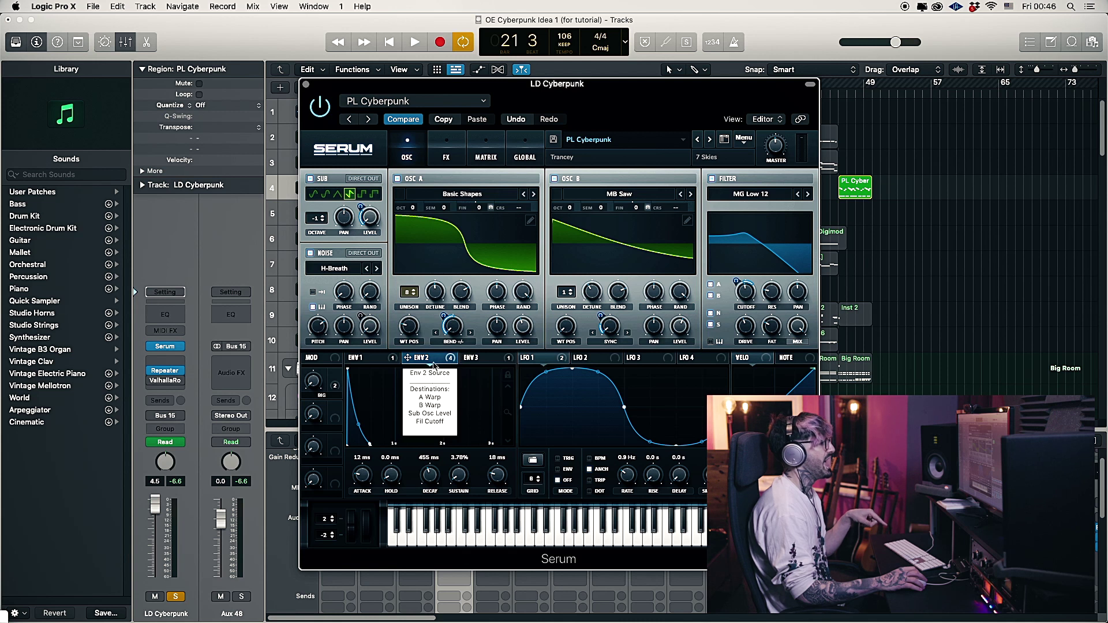
# - Demonstrate assigning Env 2 to the filter cutoff and check the MG Low 12 type among the Normal filters
pyautogui.moveTo(446, 362)
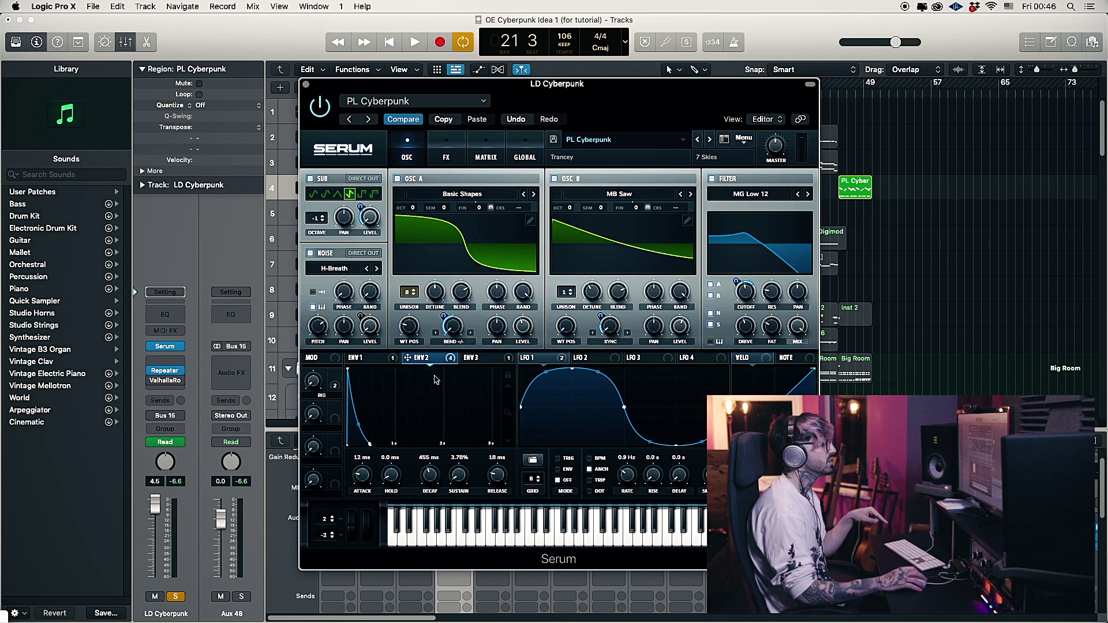
pyautogui.moveTo(444, 362); pyautogui.dragTo(746, 296)
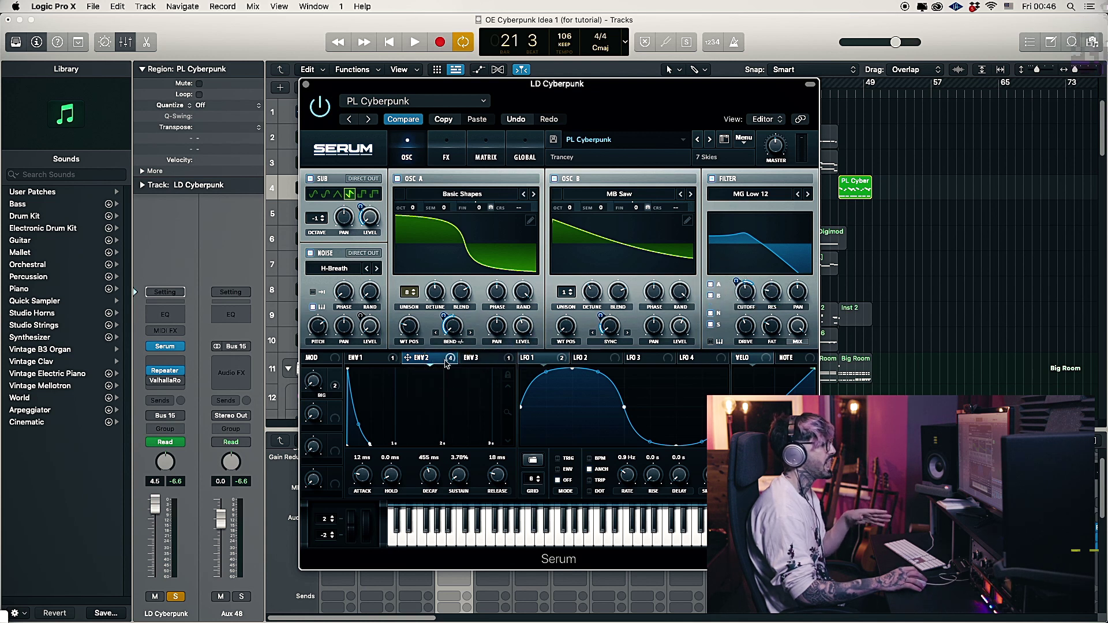
pyautogui.moveTo(444, 361); pyautogui.dragTo(746, 295)
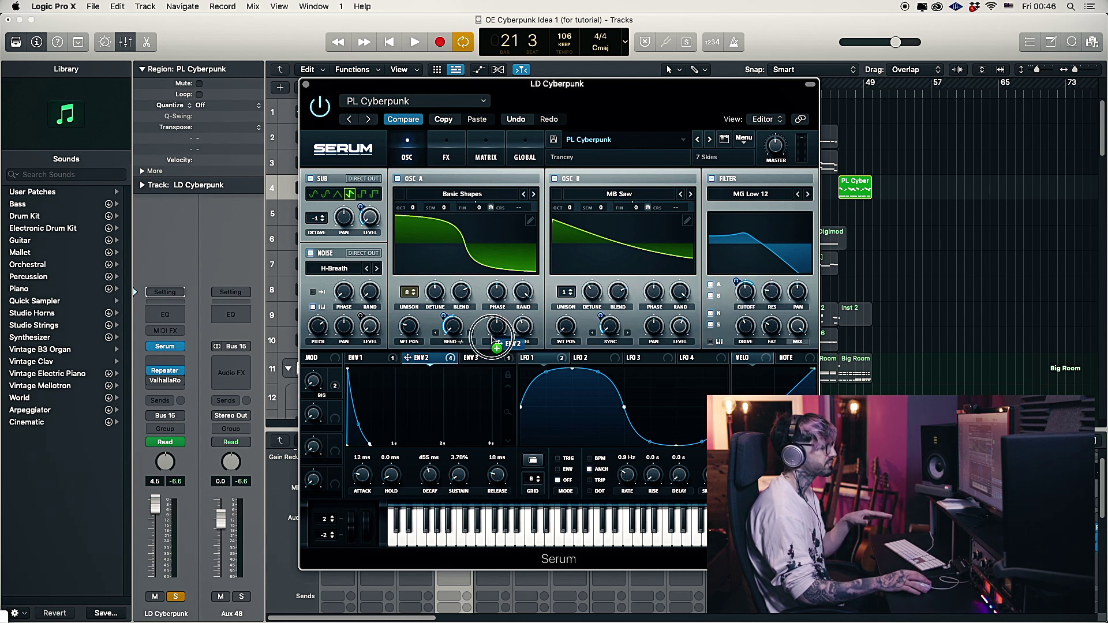
pyautogui.click(769, 199)
pyautogui.moveTo(760, 207)
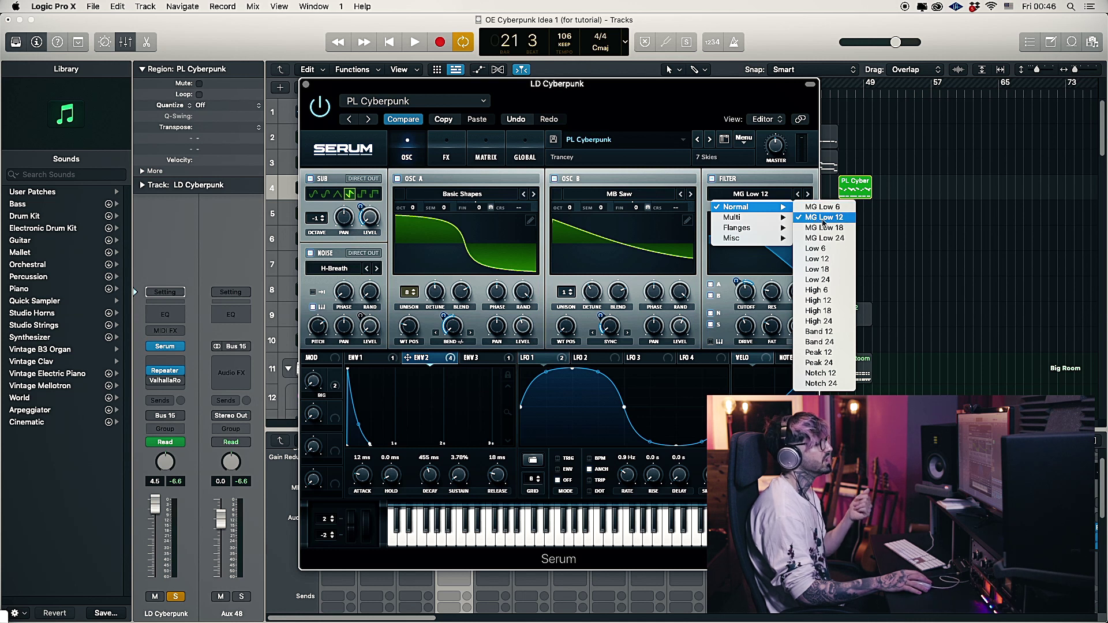
pyautogui.click(797, 189)
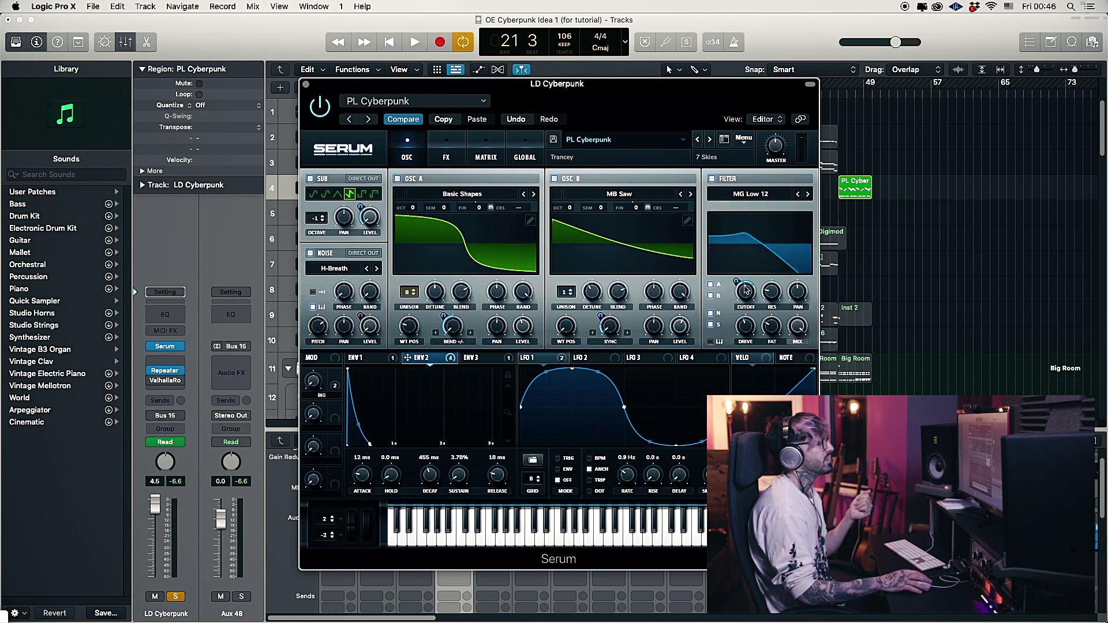
# - Move the Serum window down to uncover the LD Cyberpunk track's automation lane in the arrangement
pyautogui.moveTo(710, 114); pyautogui.dragTo(729, 207)
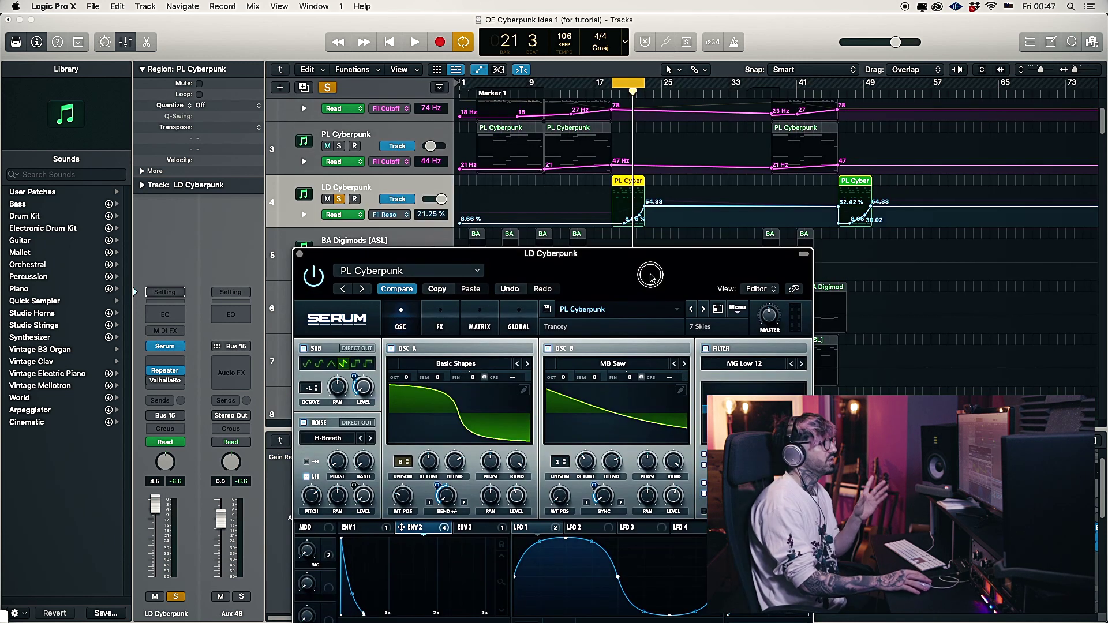
pyautogui.moveTo(650, 272); pyautogui.dragTo(652, 250)
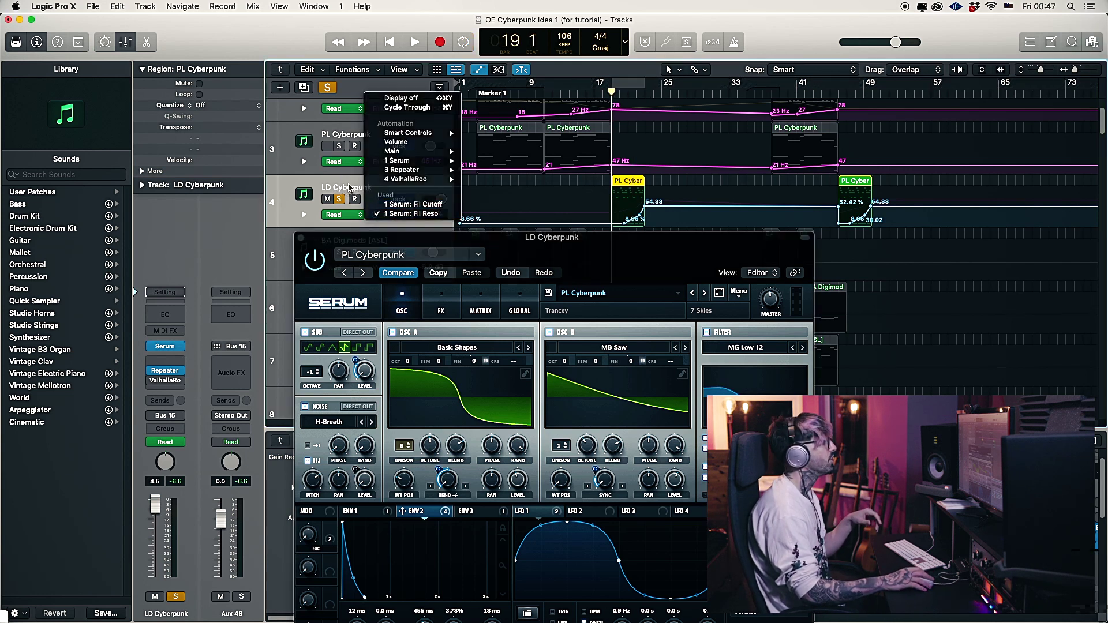
# - Display Serum's Fil Cutoff automation on the LD Cyberpunk track in place of Fil Reso
pyautogui.click(400, 215)
pyautogui.click(398, 215)
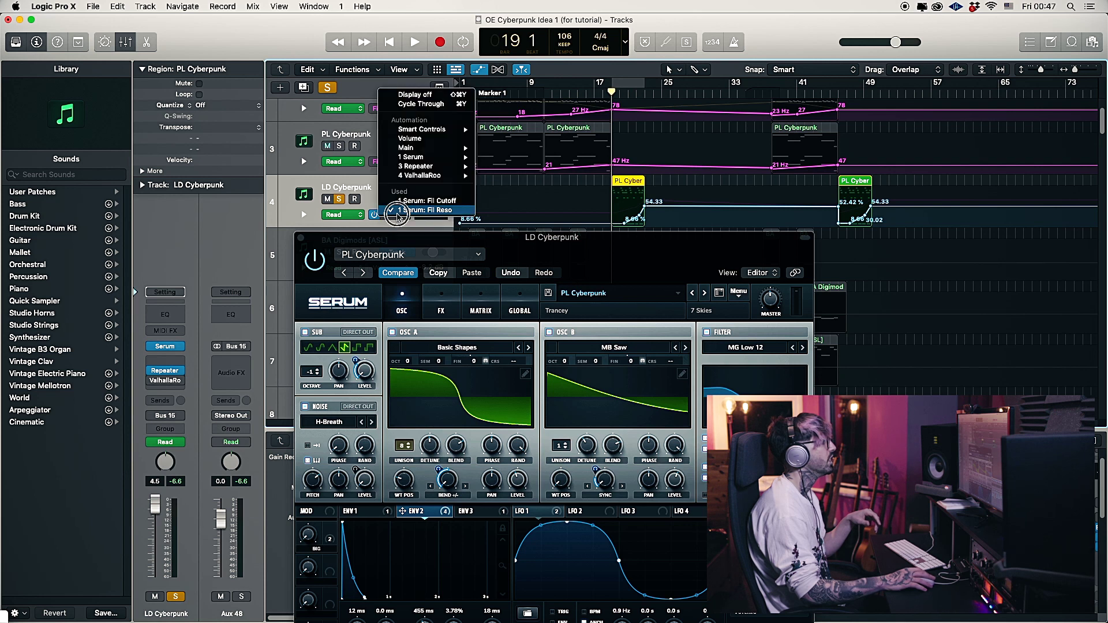
pyautogui.click(425, 211)
pyautogui.click(478, 69)
pyautogui.click(479, 69)
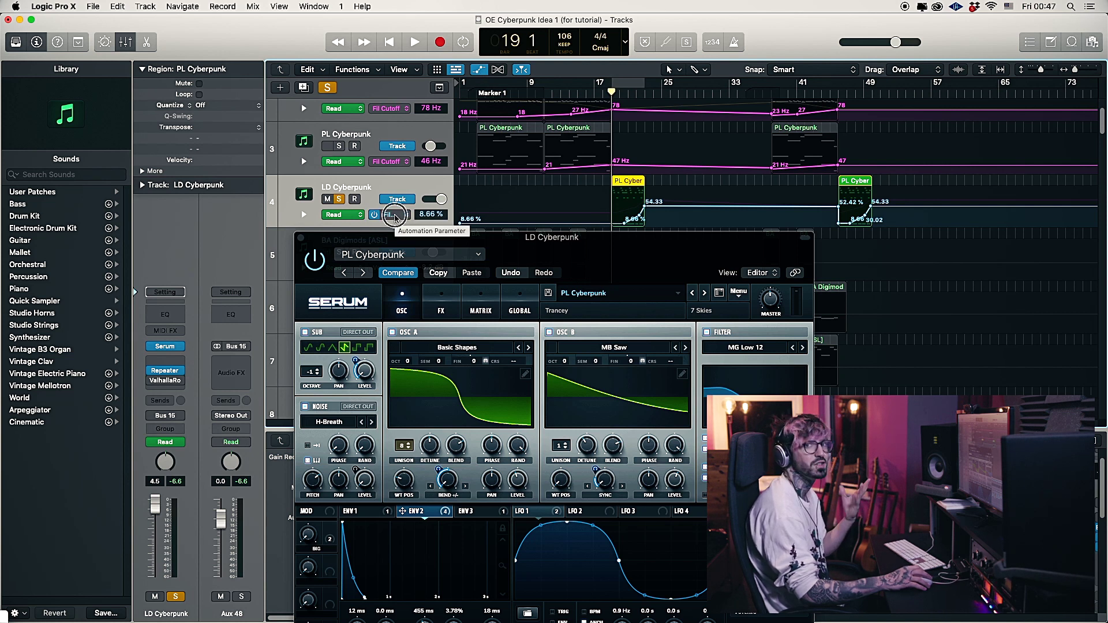
pyautogui.click(396, 215)
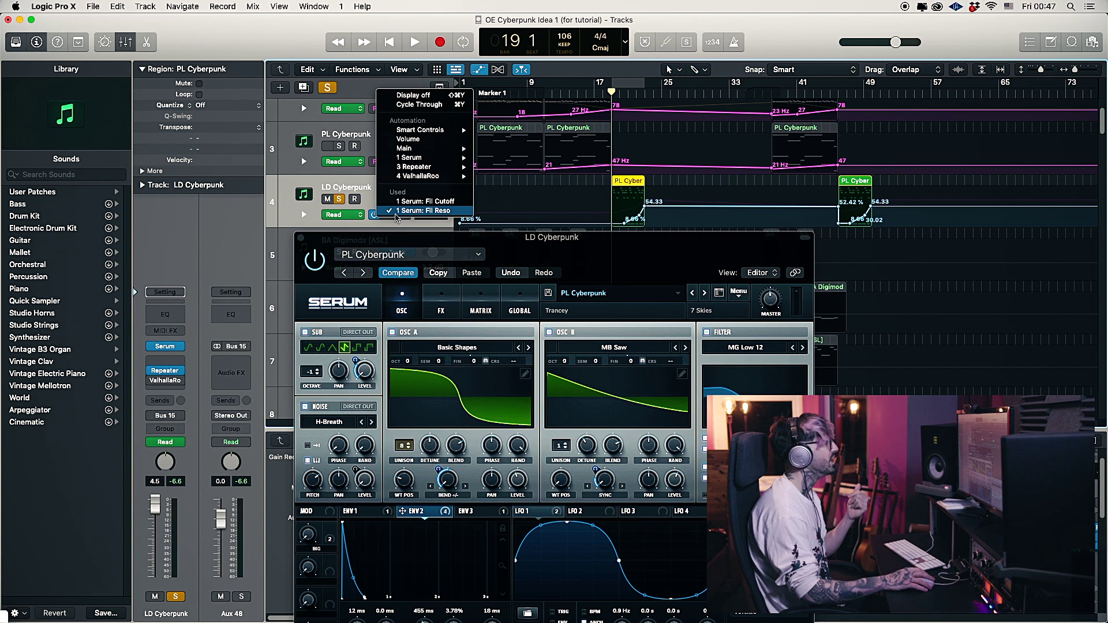
pyautogui.moveTo(419, 159)
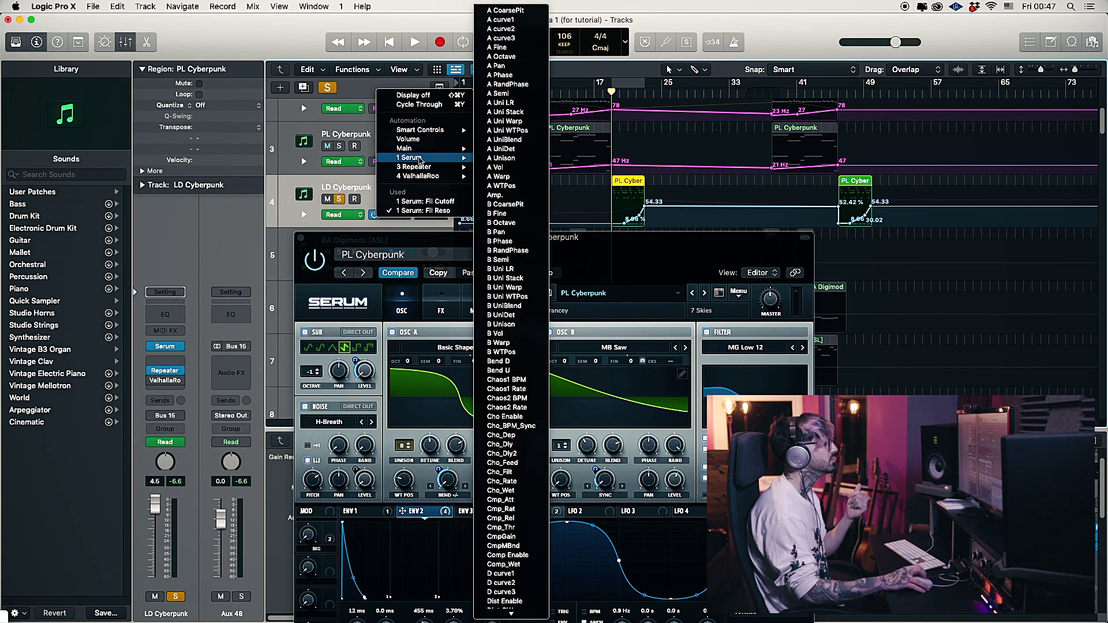
pyautogui.scroll(-10, 518, 341)
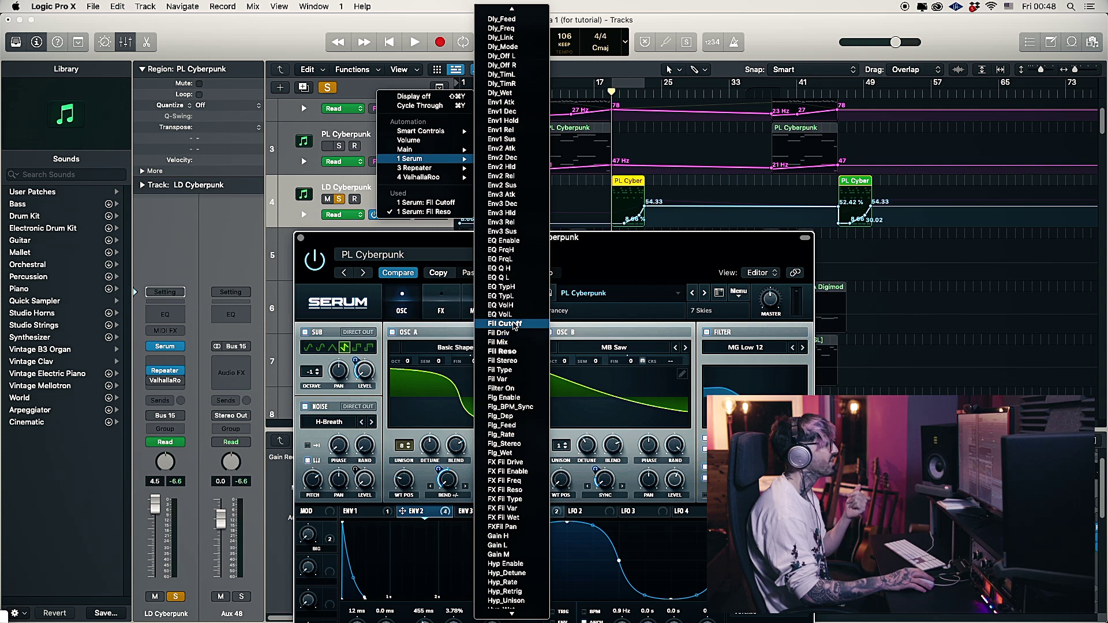
pyautogui.click(511, 325)
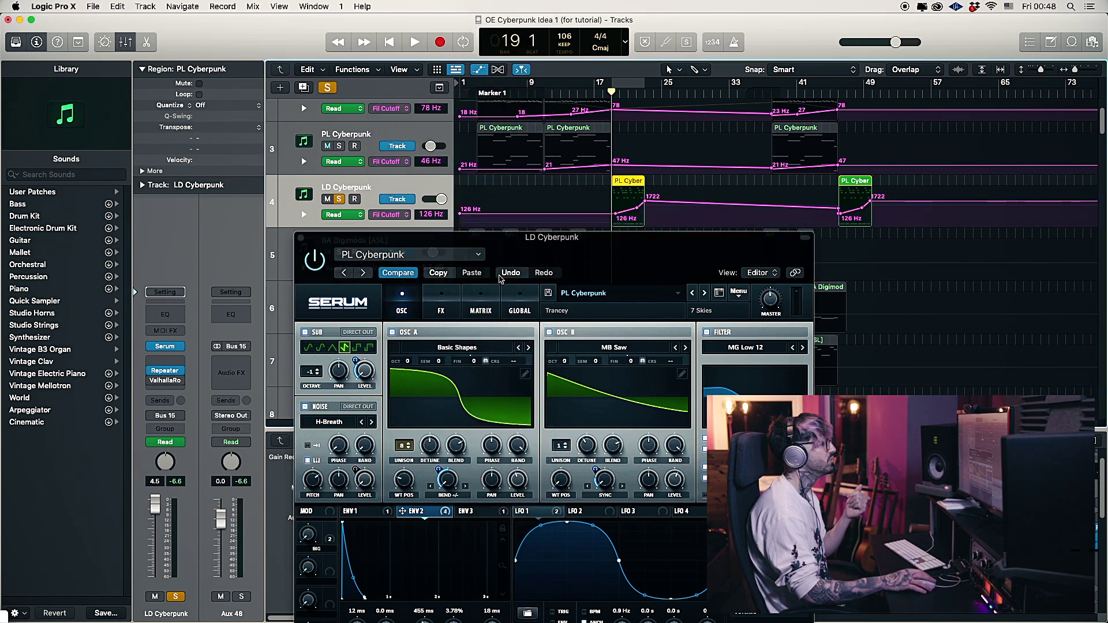
# - Move the Serum window clear of the LD Cyberpunk lane and play its clip from bar 19 to hear the cutoff automation
pyautogui.click(610, 91)
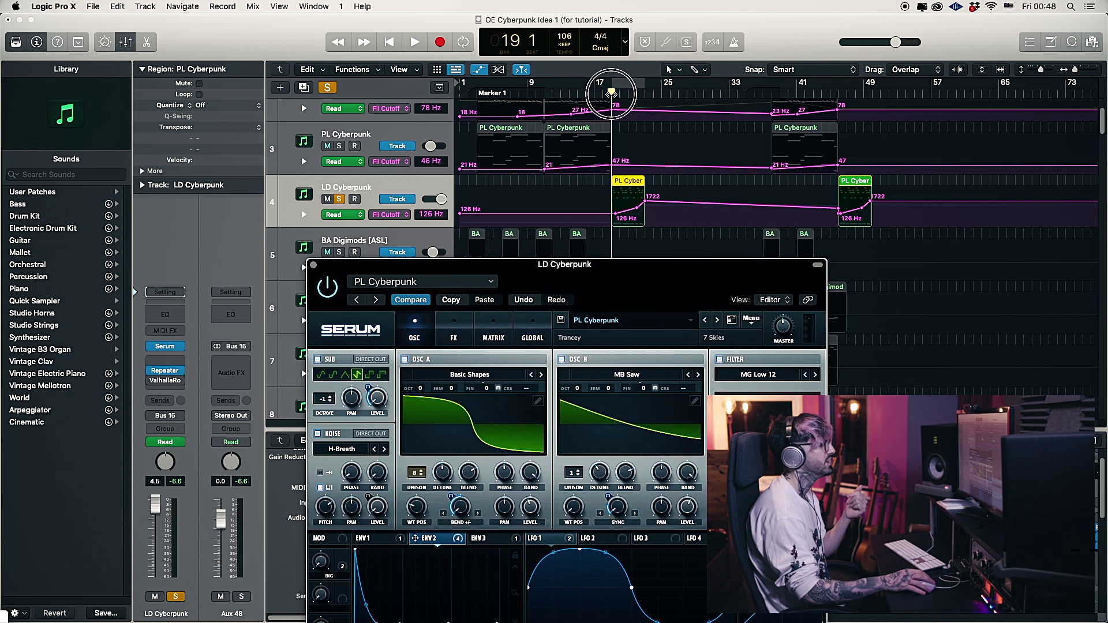
pyautogui.moveTo(713, 265); pyautogui.dragTo(676, 247)
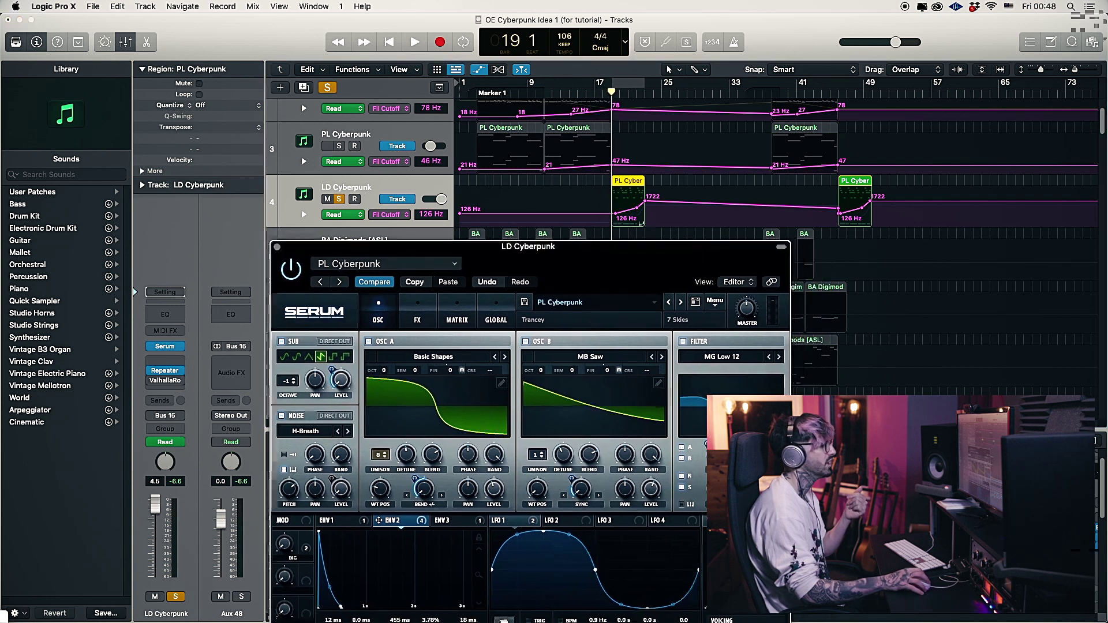
pyautogui.moveTo(715, 456)
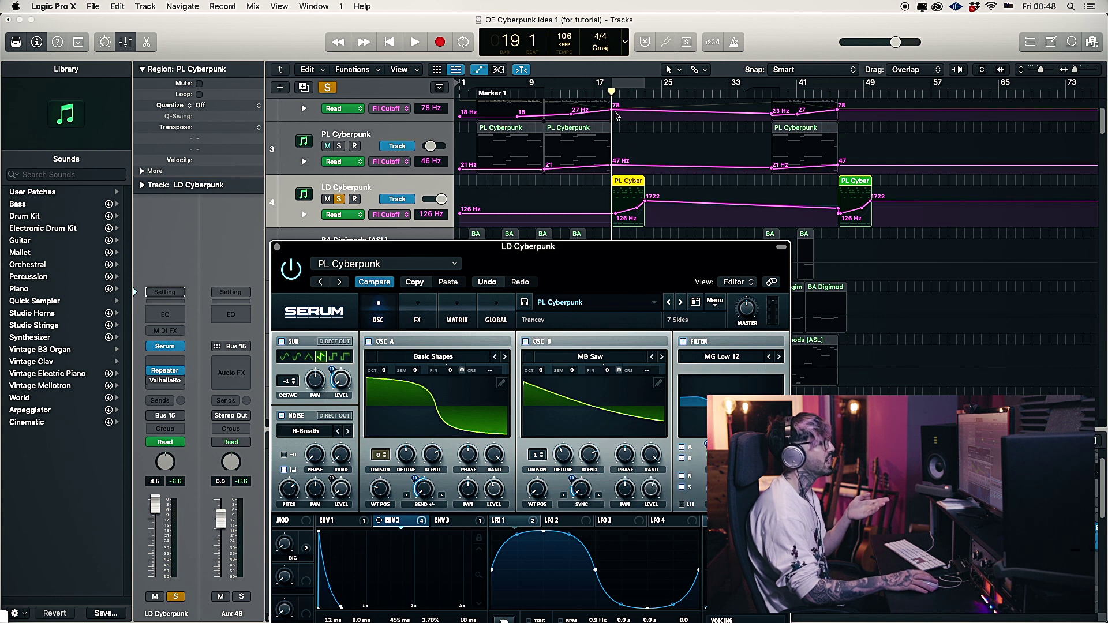
pyautogui.moveTo(612, 91)
pyautogui.mouseDown()
pyautogui.moveTo(645, 96)
pyautogui.moveTo(613, 91)
pyautogui.mouseUp()
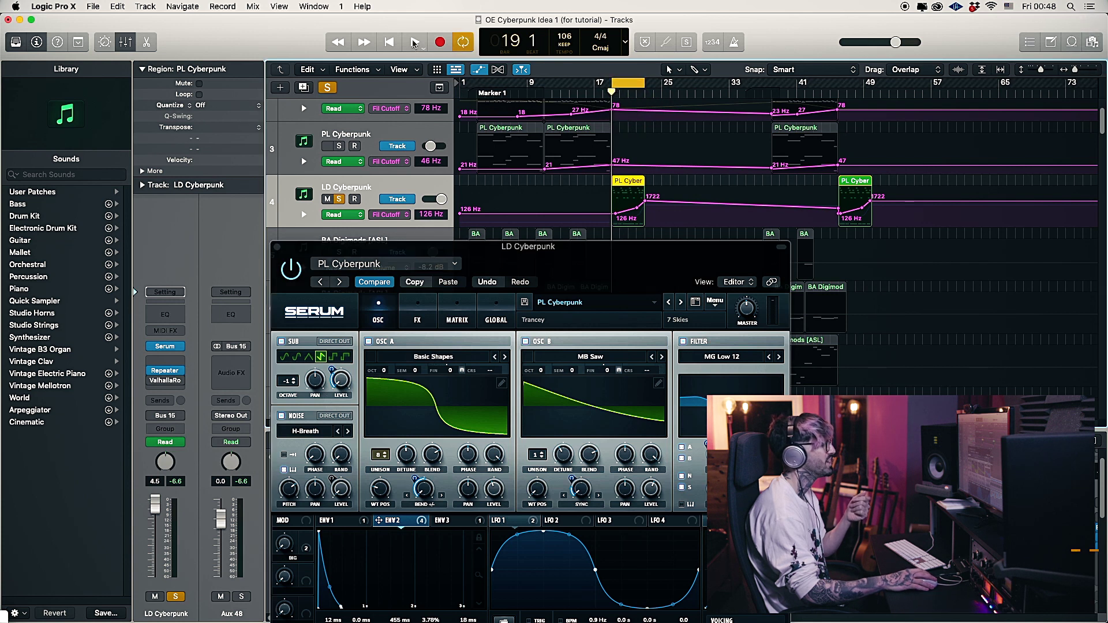
pyautogui.click(414, 42)
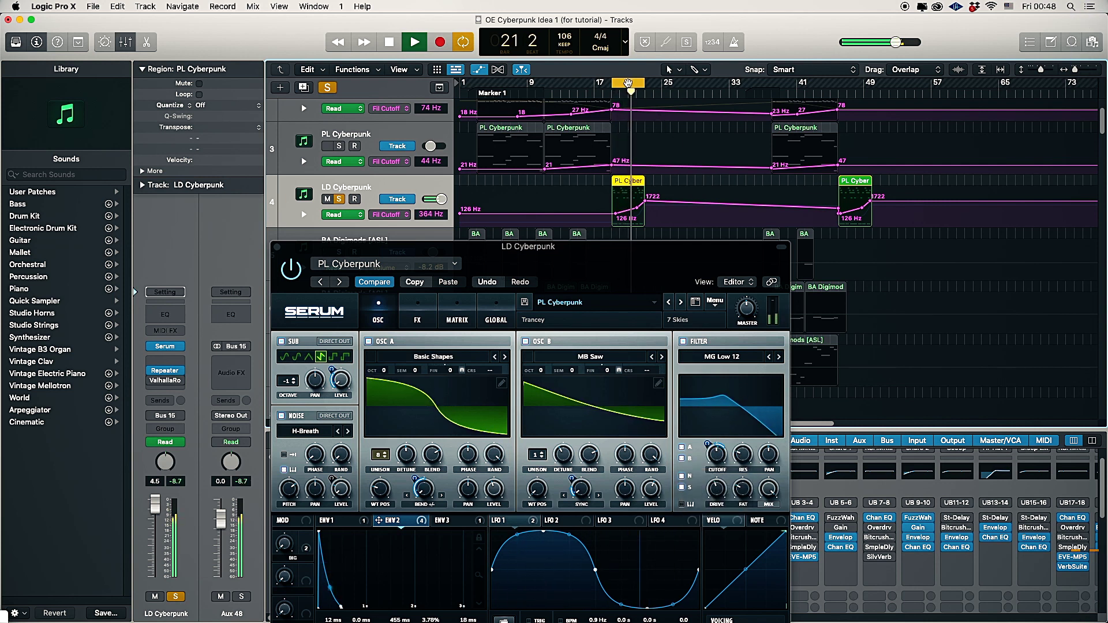
pyautogui.press('c')
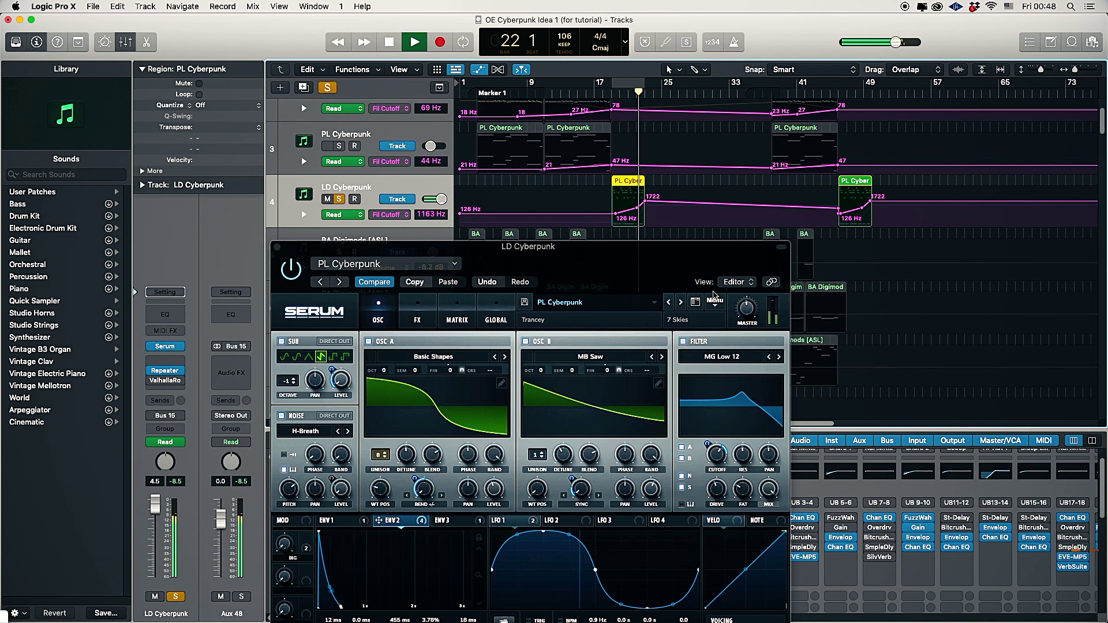
pyautogui.press('space')
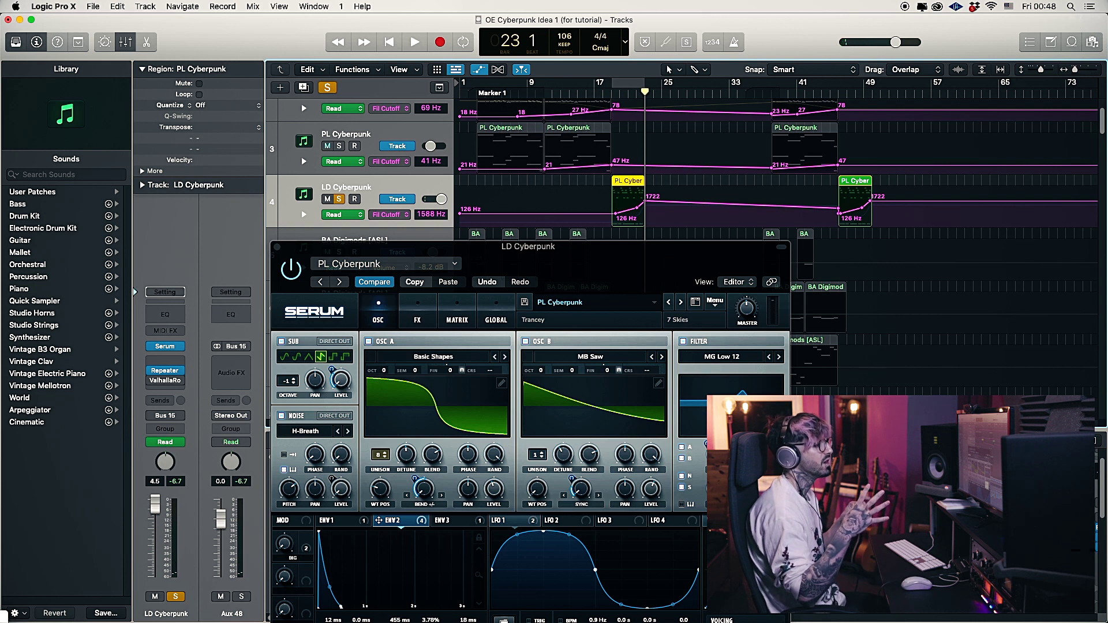
# - Switch off the LD Cyberpunk track's cutoff automation with cycle mode back on, and set Serum's filter cutoff to 534 Hz
pyautogui.rightClick(682, 468)
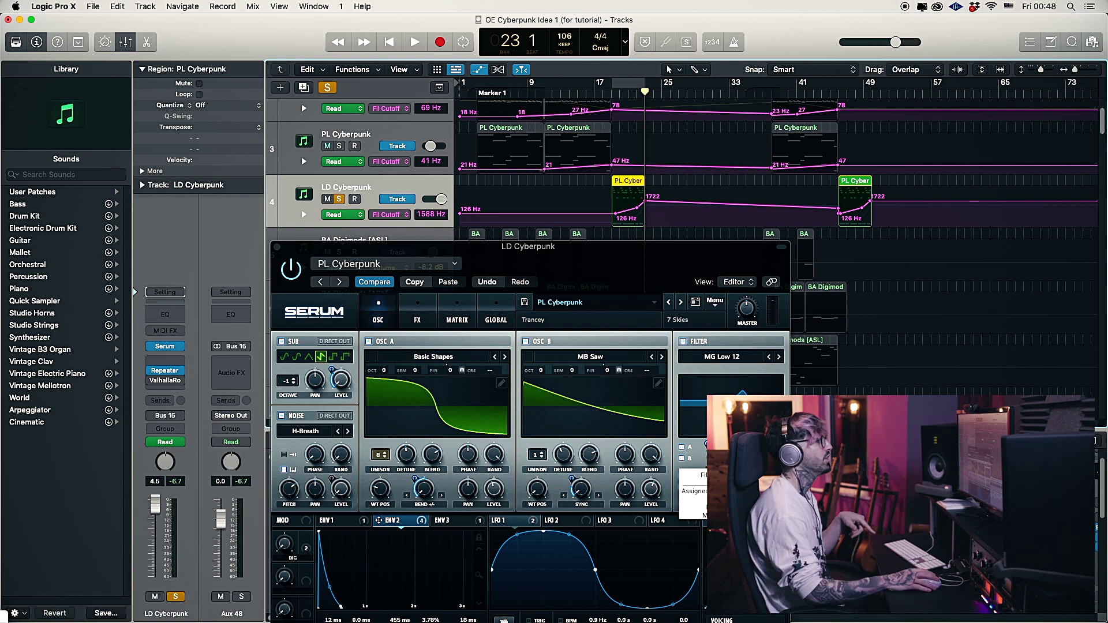
pyautogui.click(731, 327)
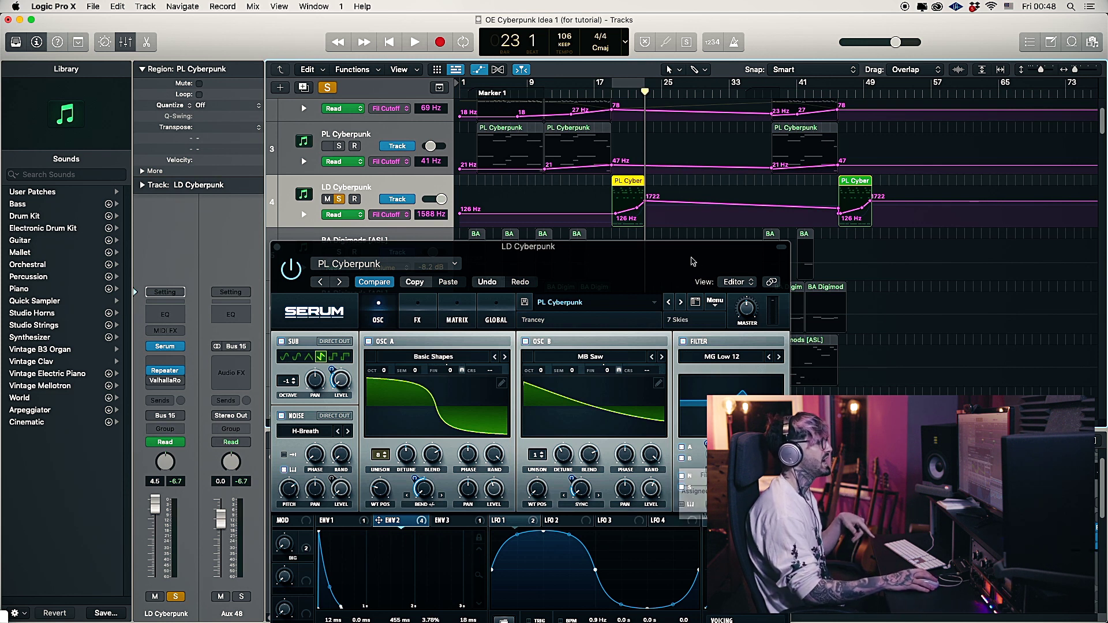
pyautogui.click(619, 87)
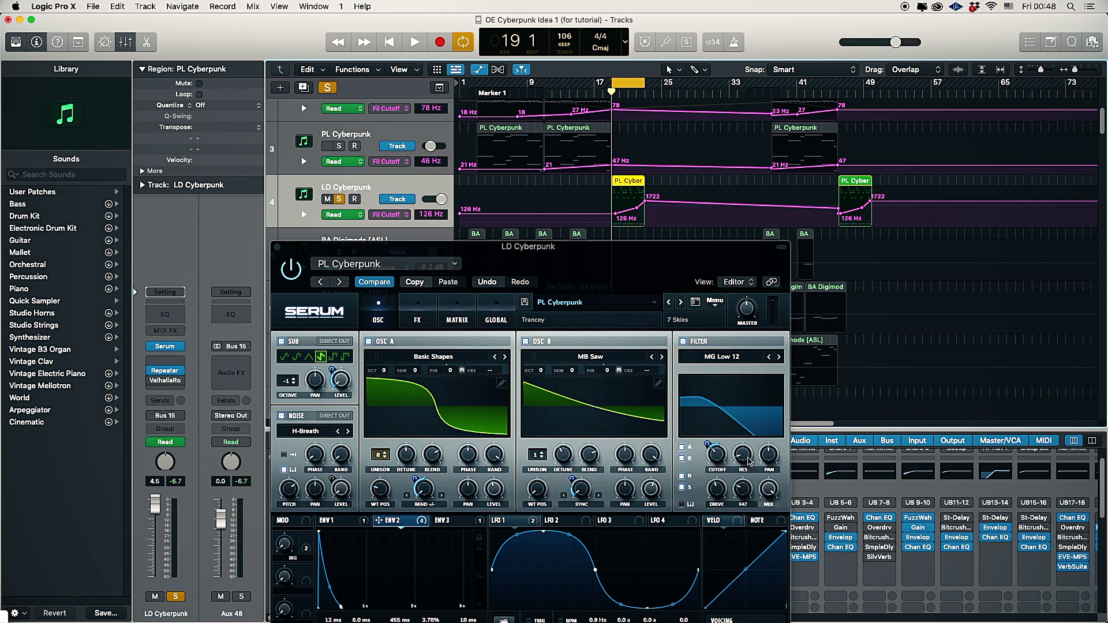
pyautogui.click(374, 215)
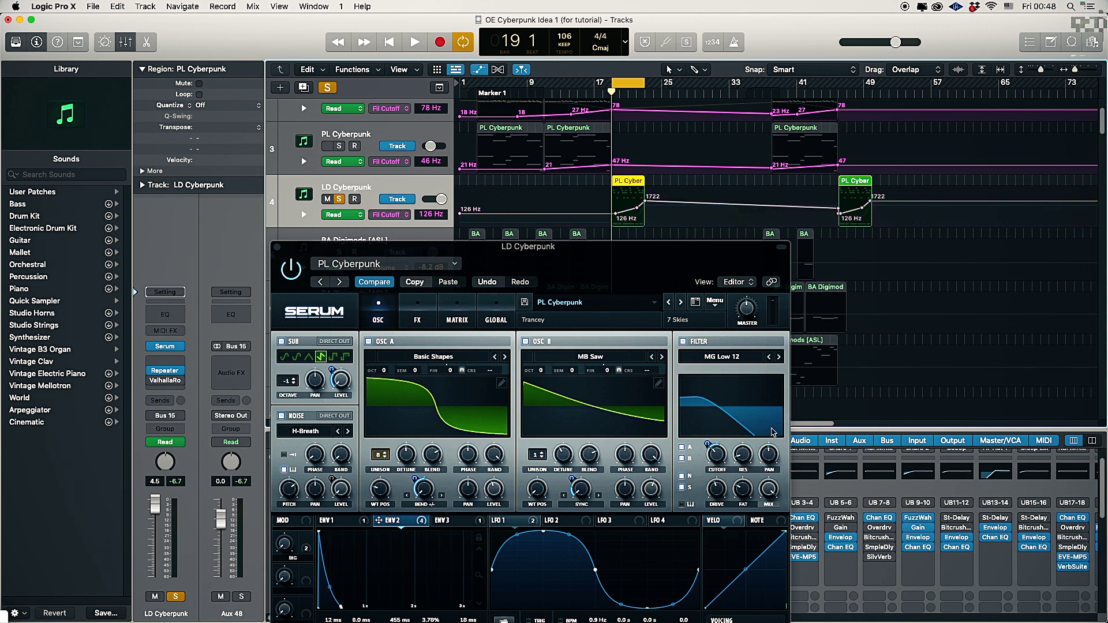
pyautogui.moveTo(716, 461); pyautogui.dragTo(722, 444)
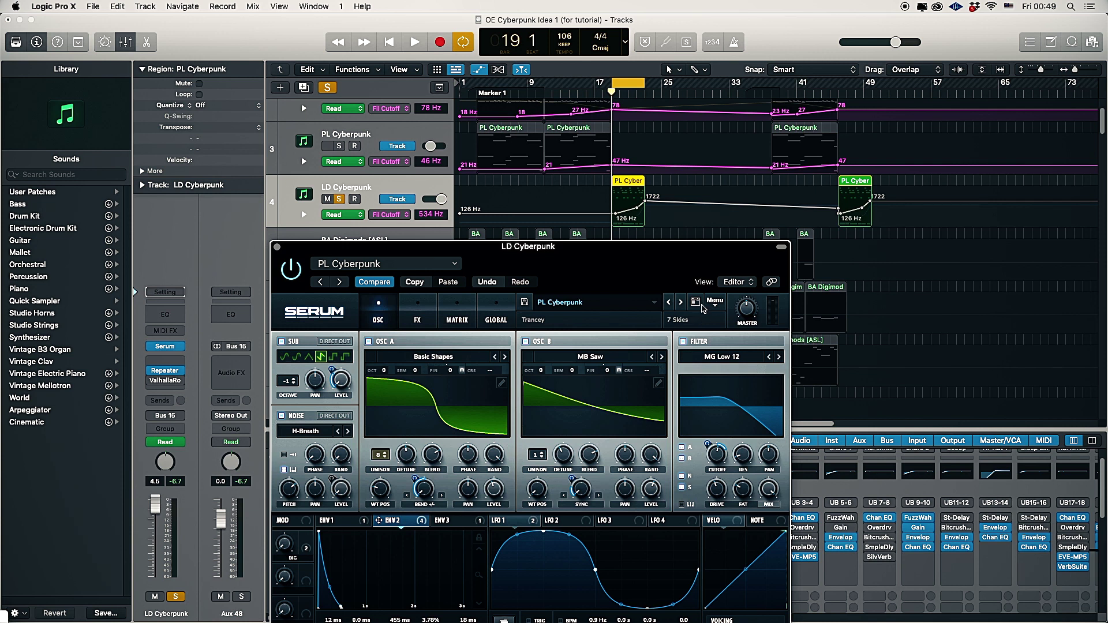
# - Play the loop briefly, and demonstrate the filter resonance by raising it to 100% and lowering it to 20.95%
pyautogui.press('space')
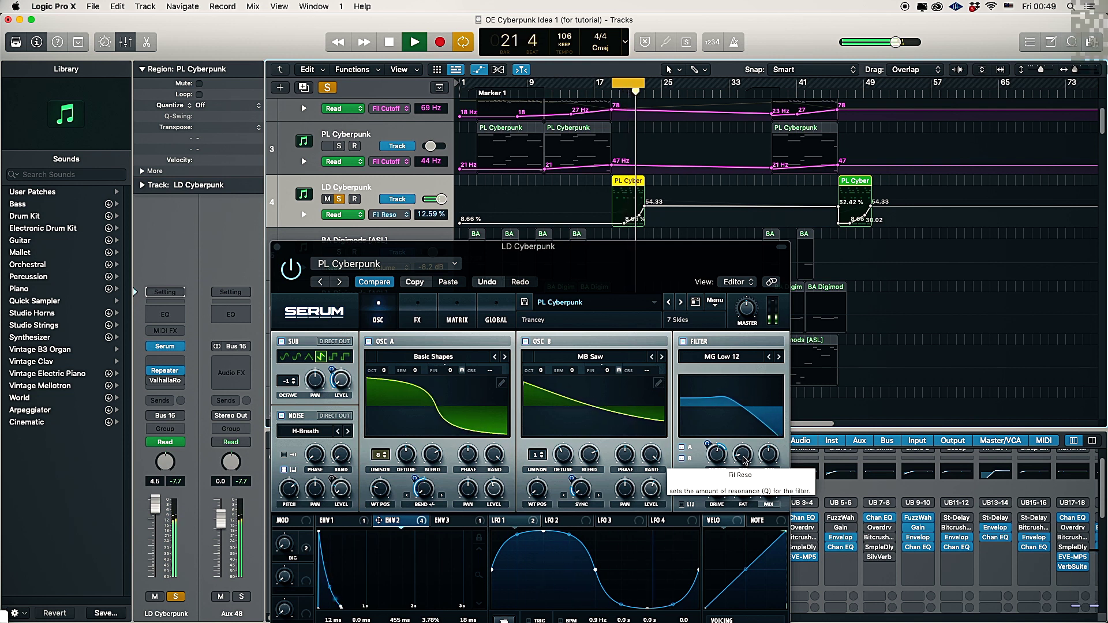
pyautogui.press('space')
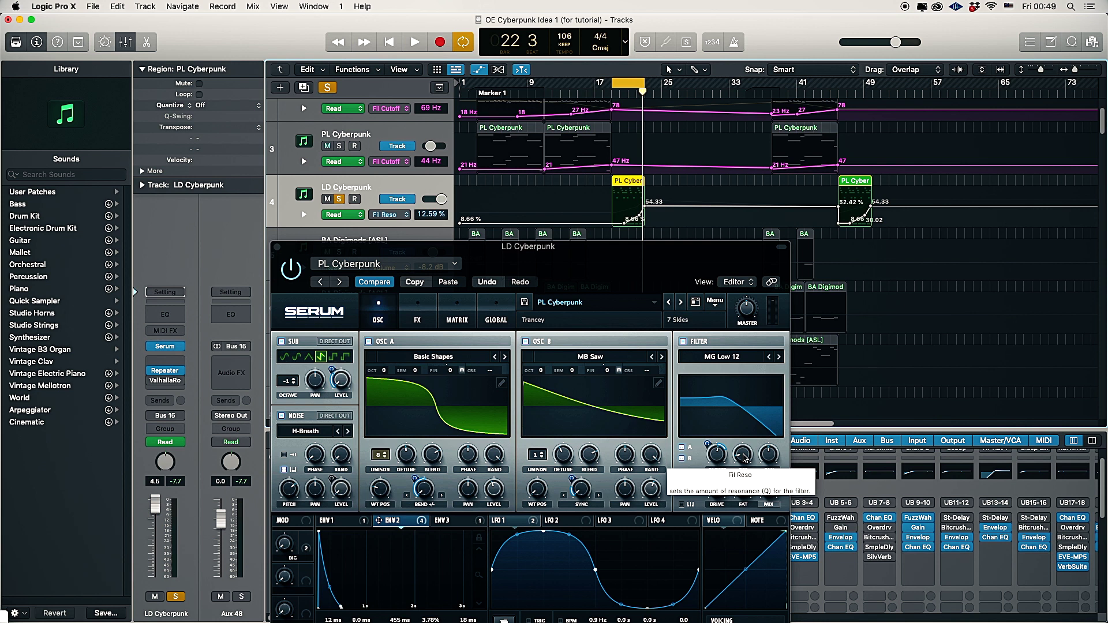
pyautogui.moveTo(742, 455); pyautogui.dragTo(730, 390)
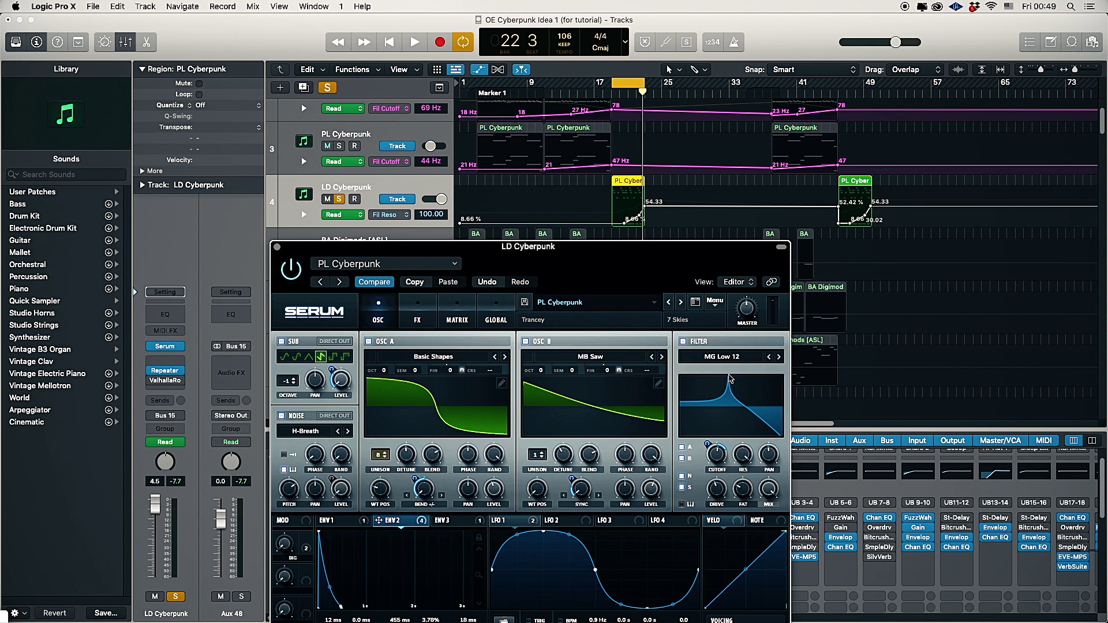
pyautogui.moveTo(743, 455); pyautogui.dragTo(744, 475)
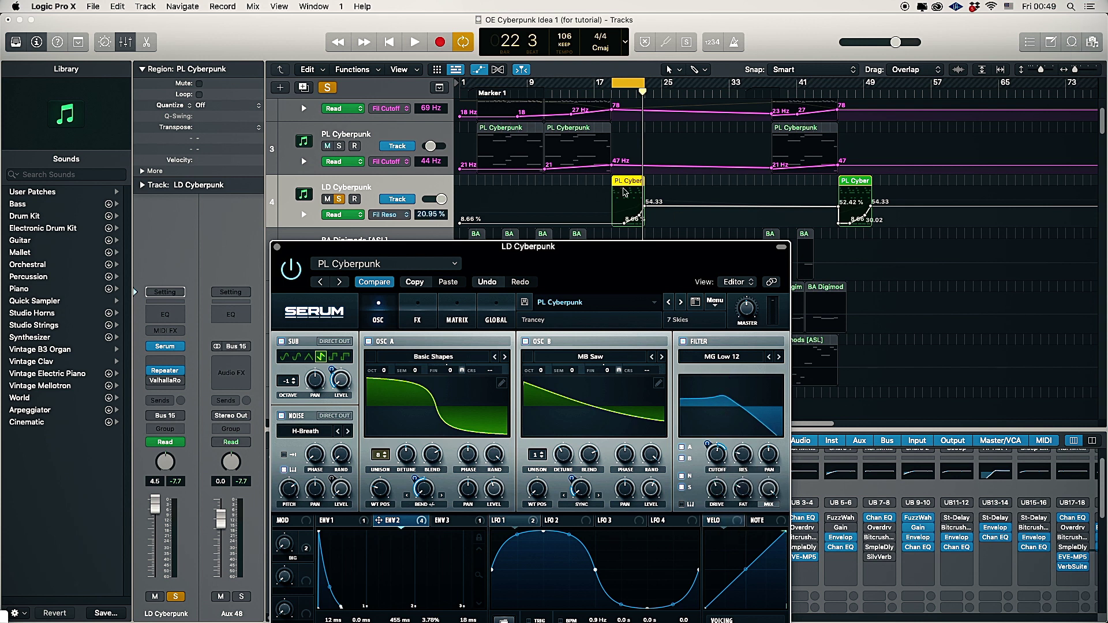
# - Play the loop from bar 19 while varying the filter resonance, leaving it at 14.93%
pyautogui.click(614, 97)
pyautogui.press('space')
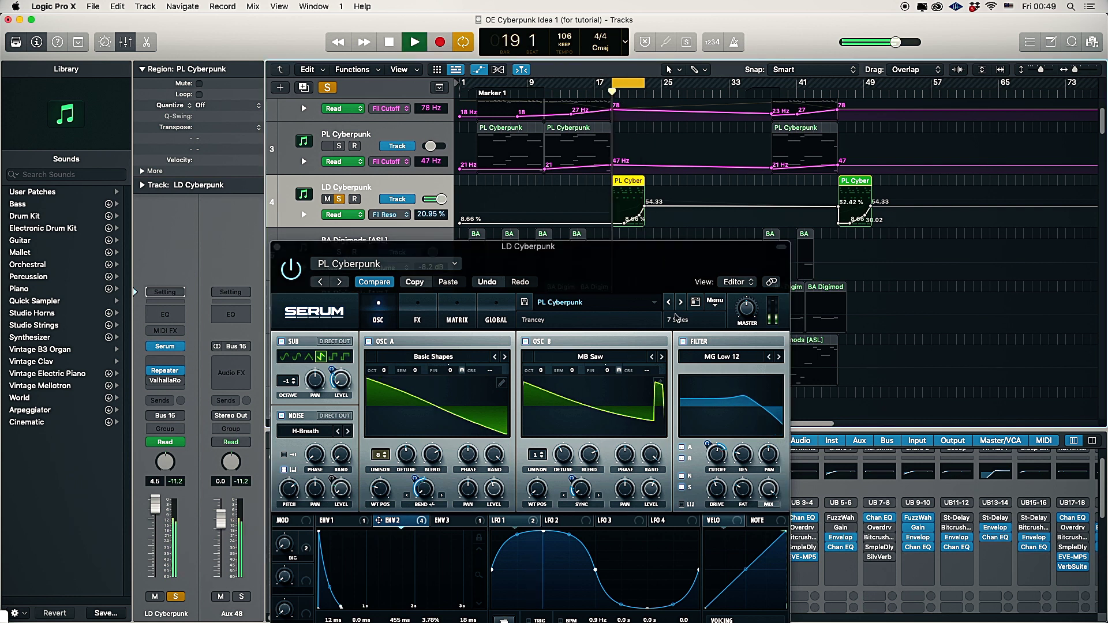
pyautogui.moveTo(743, 468)
pyautogui.moveTo(742, 467); pyautogui.dragTo(755, 417)
pyautogui.press('space')
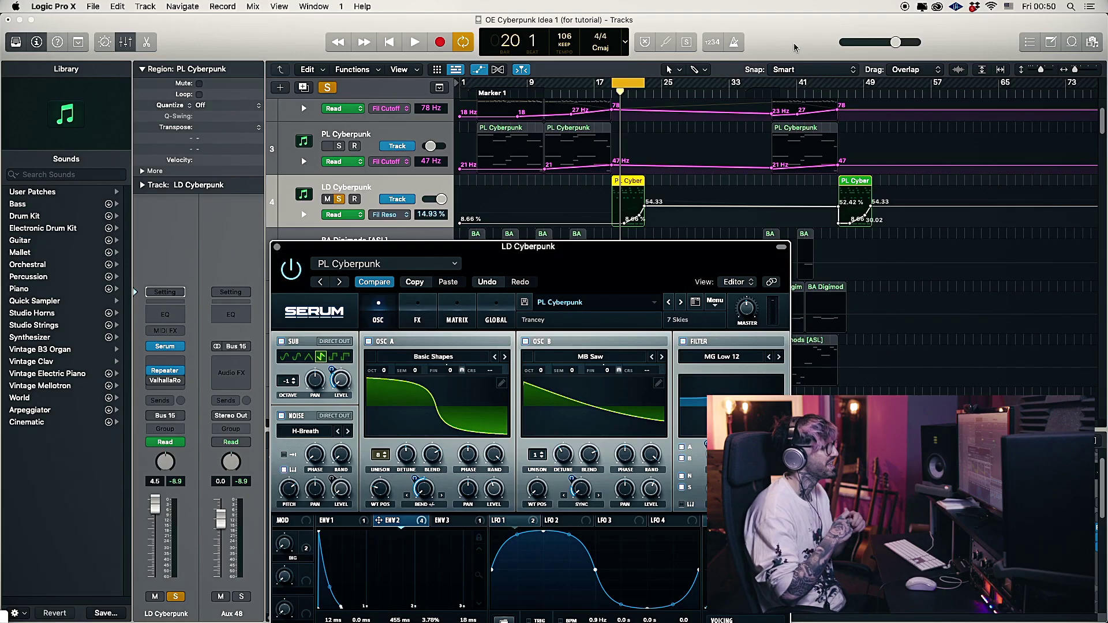
# - Return to bar 19 and demonstrate moving the cutoff with resonance at 97.26%, leaving the resonance at 94.41%
pyautogui.click(794, 43)
pyautogui.press(',')
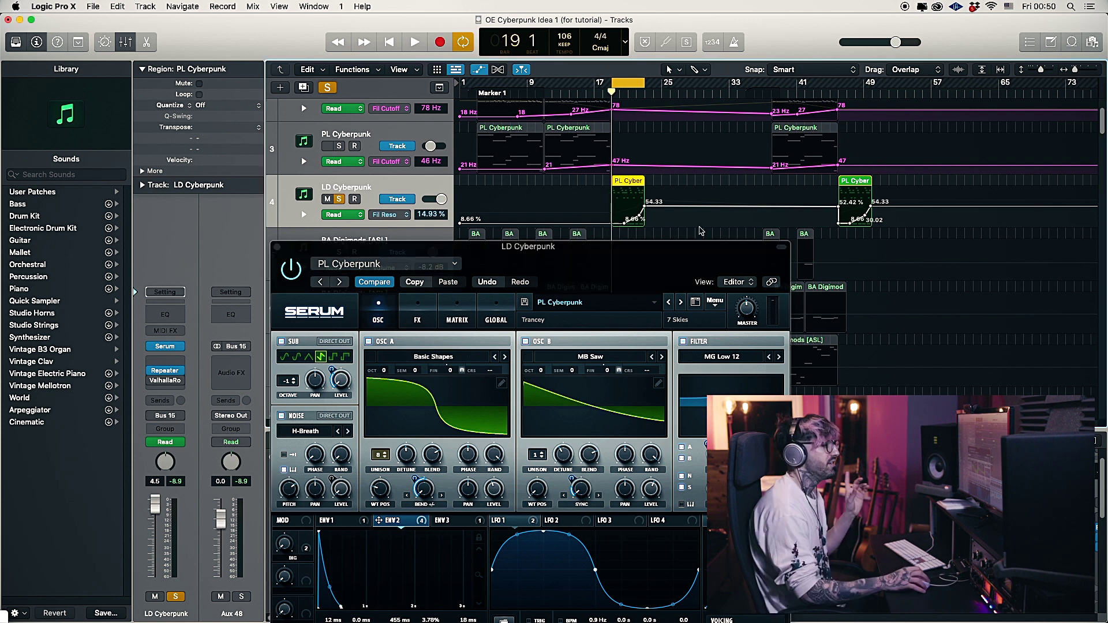
pyautogui.moveTo(713, 459); pyautogui.dragTo(754, 363)
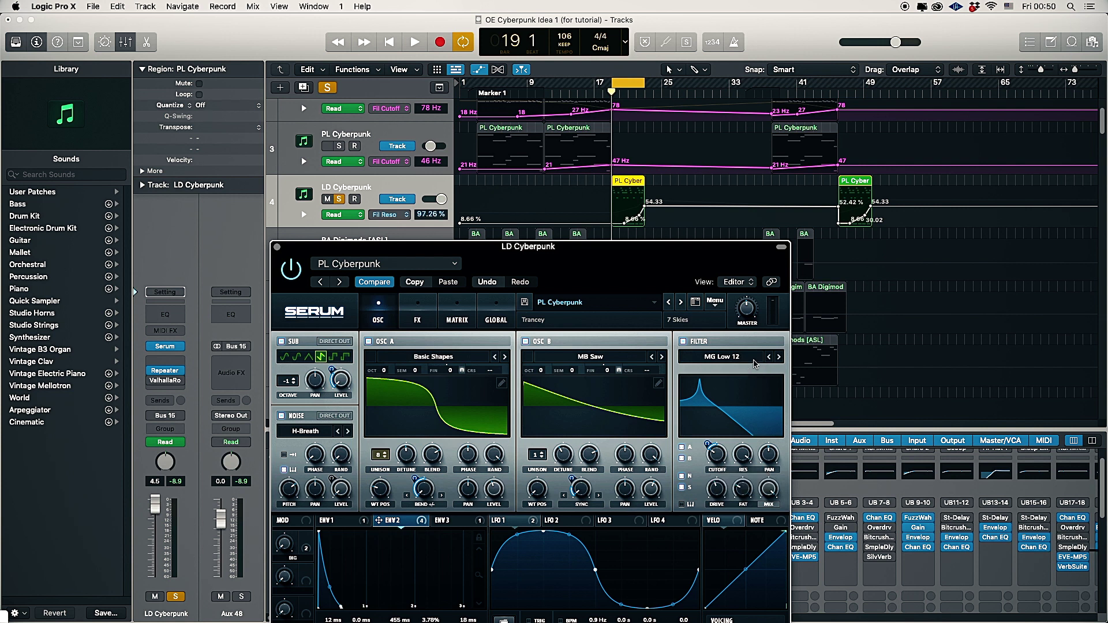
pyautogui.moveTo(718, 455)
pyautogui.mouseDown()
pyautogui.moveTo(726, 417)
pyautogui.moveTo(716, 463)
pyautogui.mouseUp()
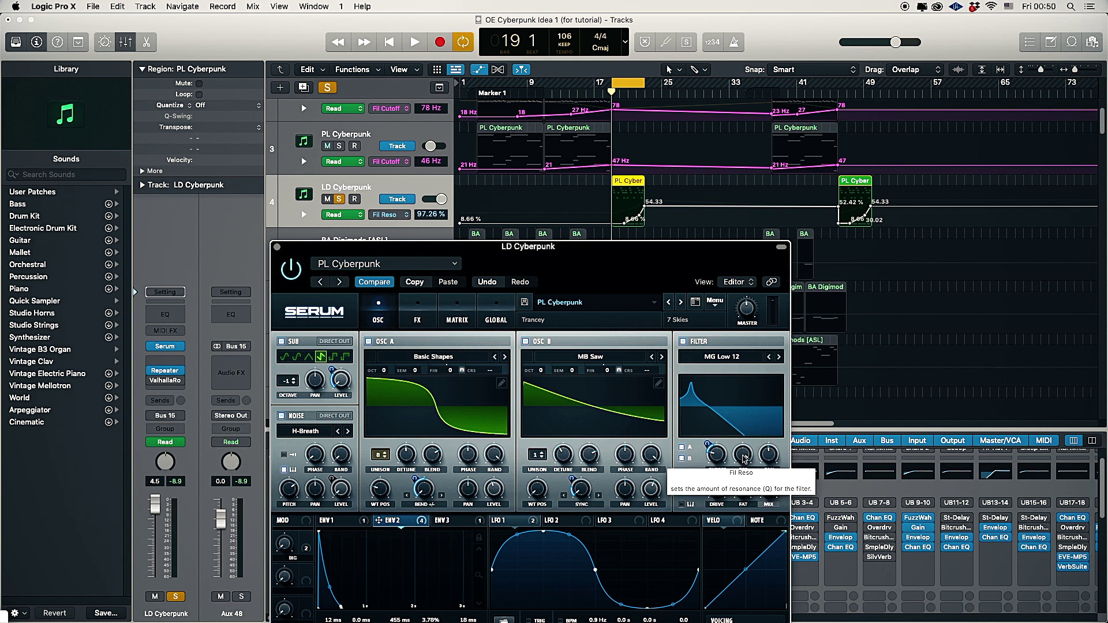
pyautogui.moveTo(714, 460); pyautogui.dragTo(745, 460)
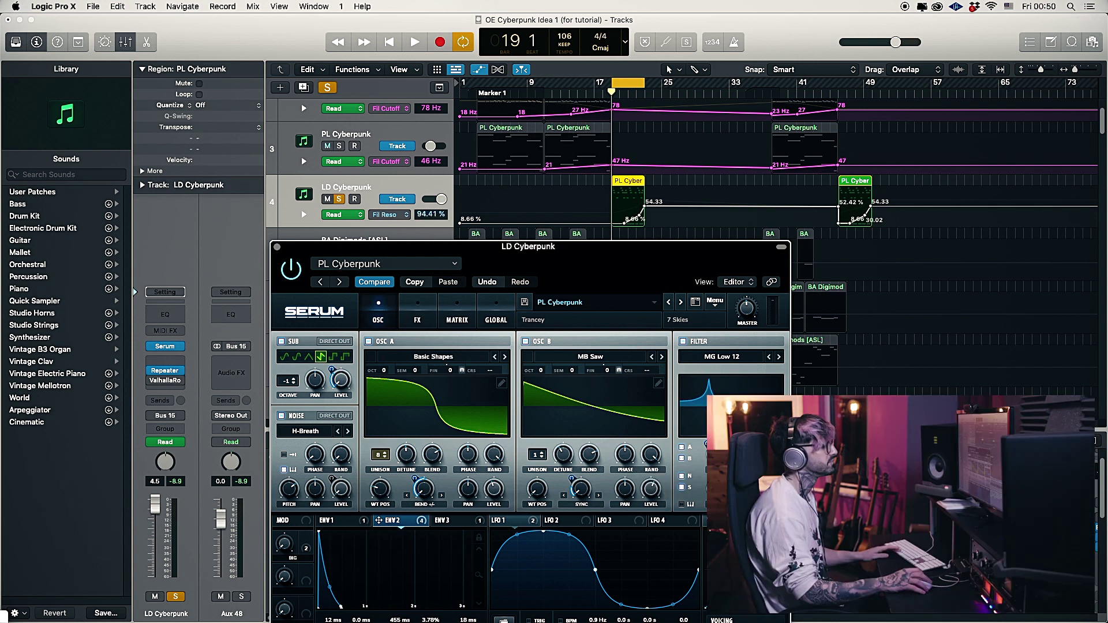
# - Play the loop while adjusting the filter cutoff at high resonance, and set the resonance to 13.70% after stopping
pyautogui.press('space')
pyautogui.moveTo(716, 457); pyautogui.dragTo(717, 459)
pyautogui.press('space')
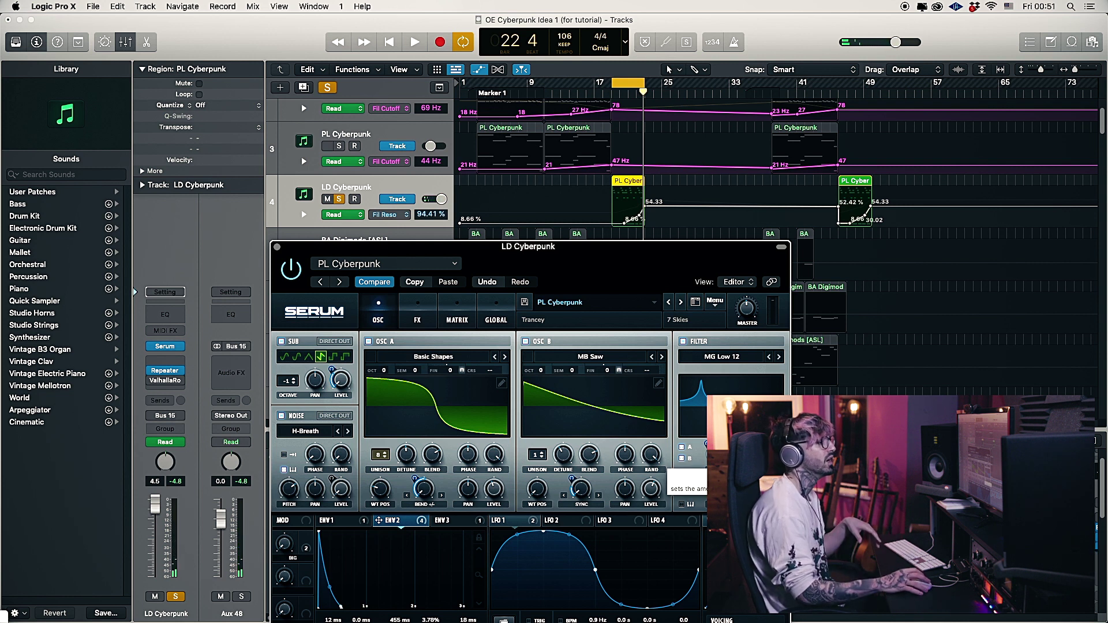
pyautogui.moveTo(743, 455); pyautogui.dragTo(742, 505)
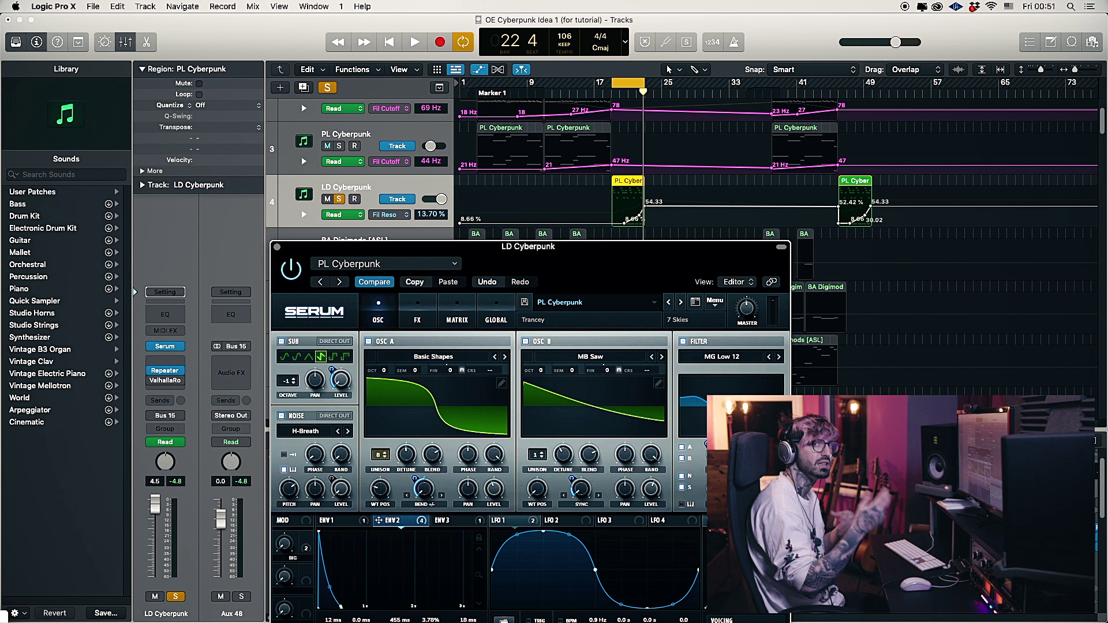
# - Move the Serum window up, show its effects page and examine the EQ's low-band frequency, Q and gain
pyautogui.moveTo(597, 286); pyautogui.dragTo(587, 177)
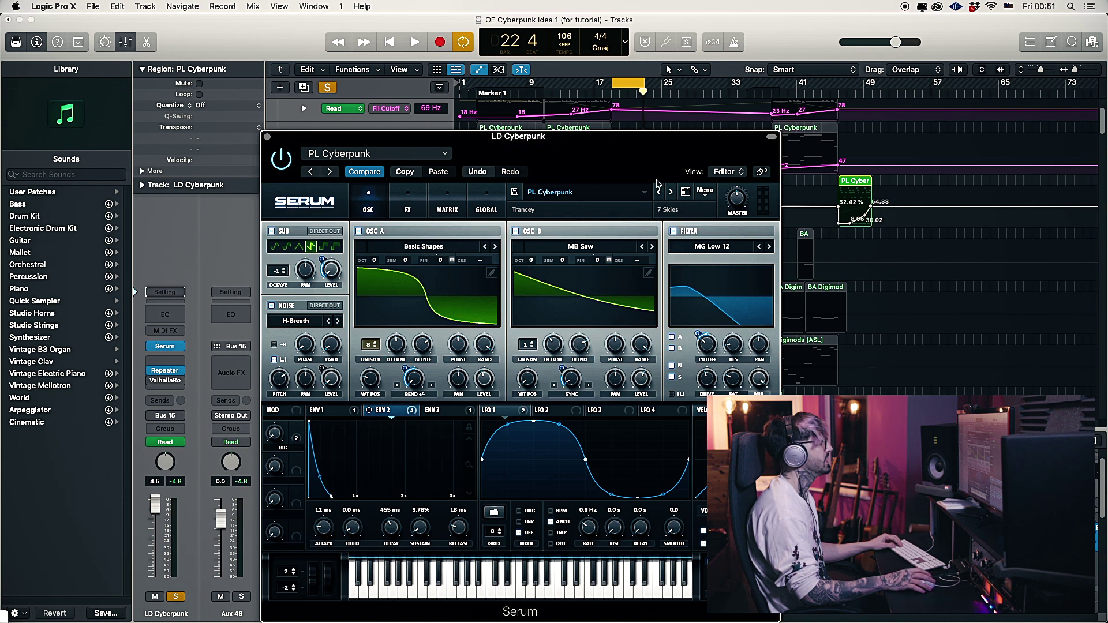
pyautogui.click(407, 202)
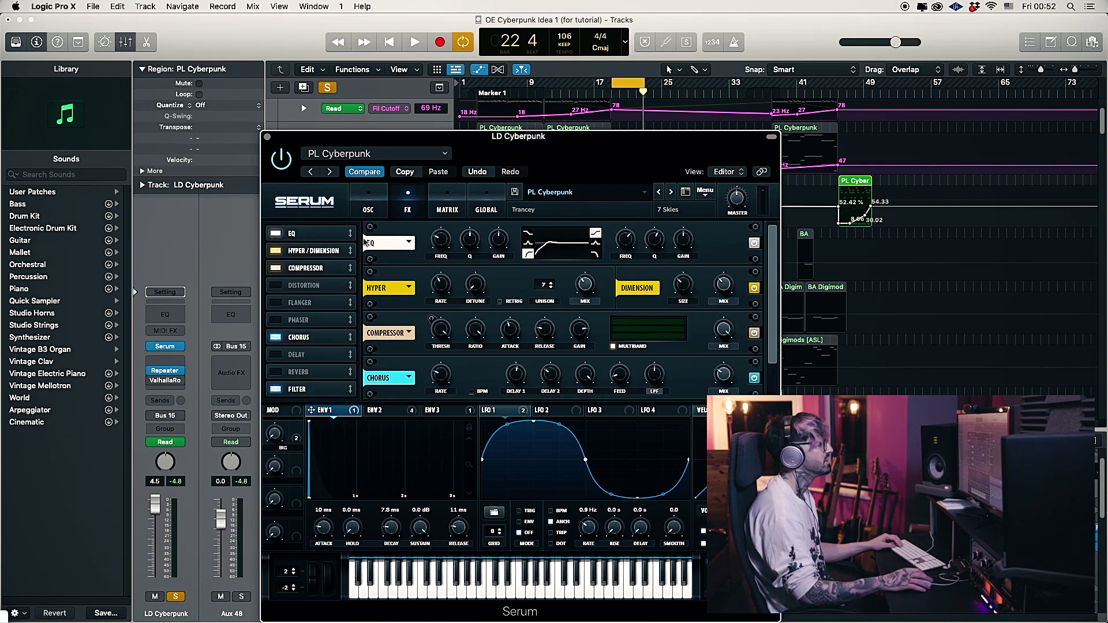
pyautogui.click(440, 242)
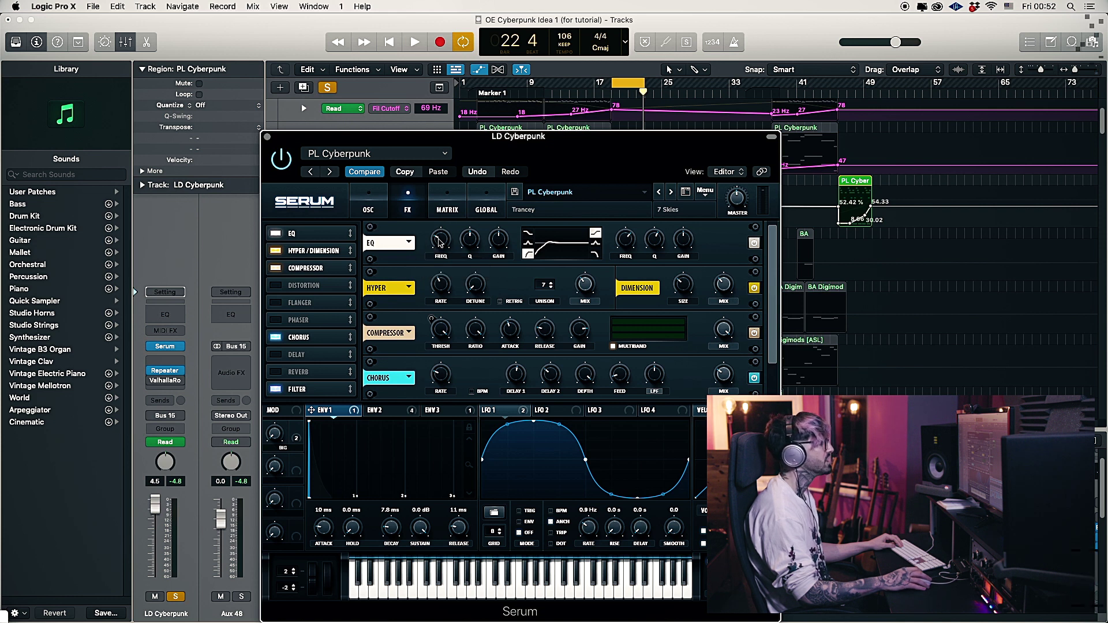
pyautogui.click(472, 243)
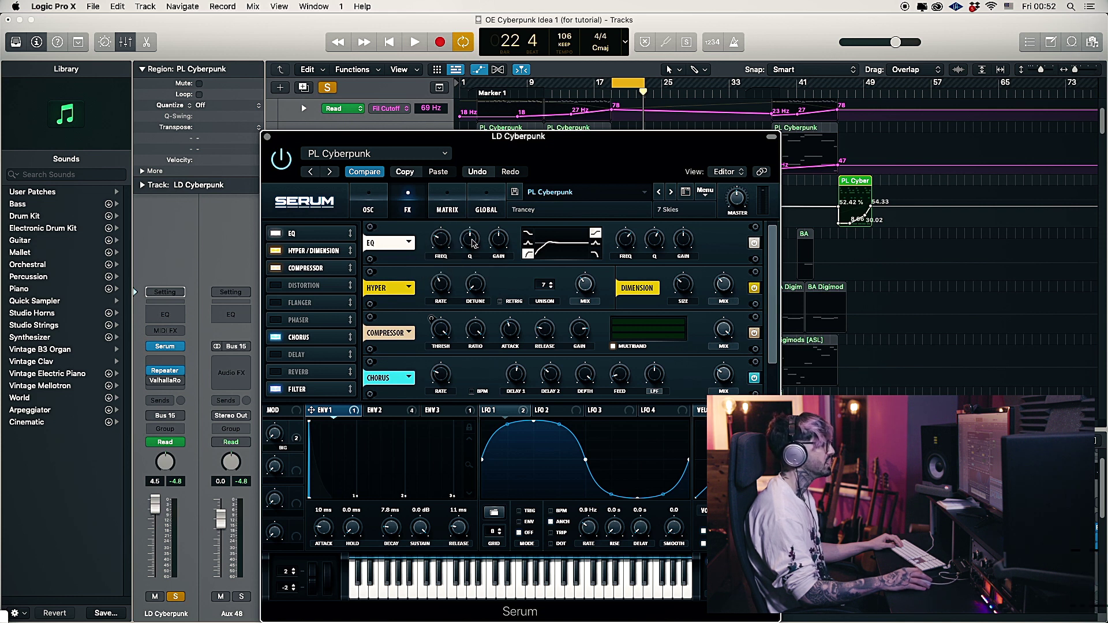
pyautogui.click(499, 239)
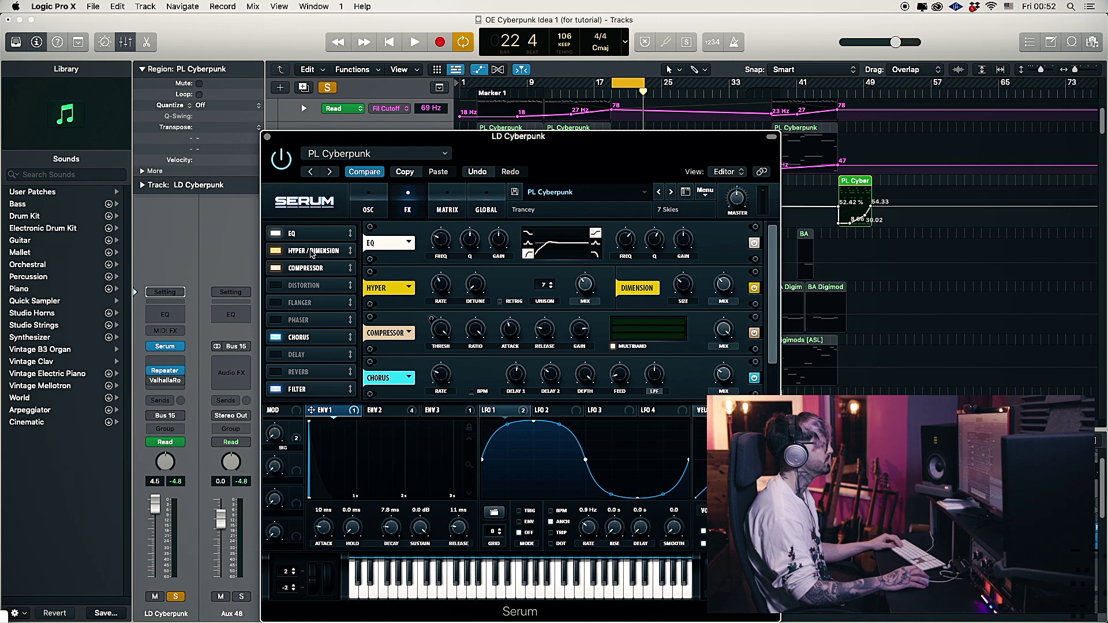
# - Switch the LD Cyberpunk track's displayed automation from filter resonance to filter cutoff, moving the Serum window out of the way and back
pyautogui.moveTo(605, 161); pyautogui.dragTo(582, 301)
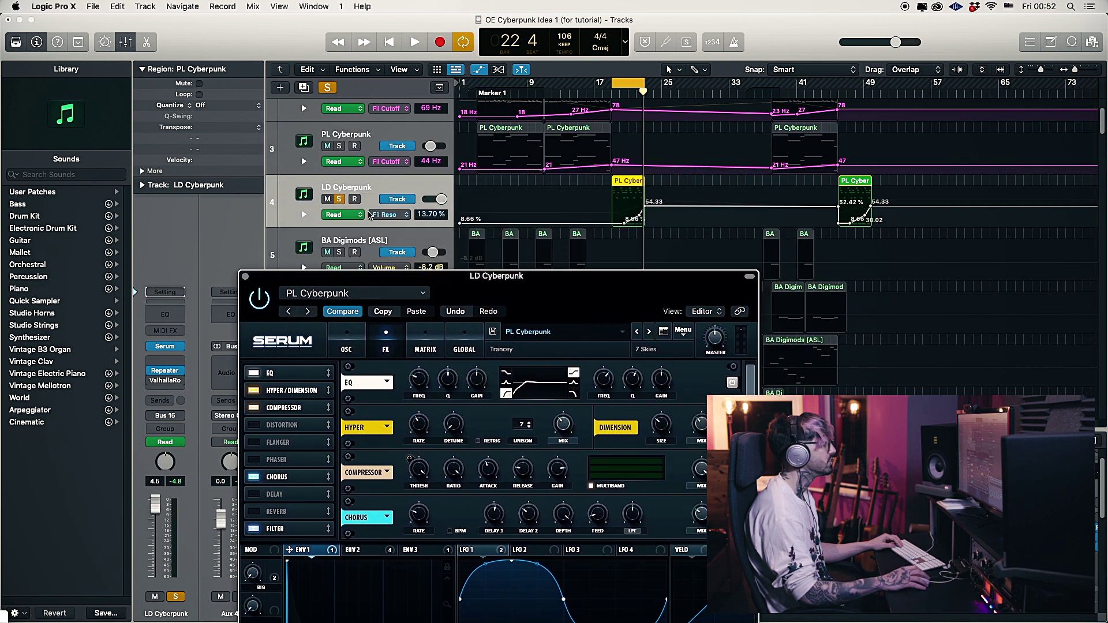
pyautogui.click(381, 215)
pyautogui.click(380, 221)
pyautogui.click(375, 215)
pyautogui.moveTo(561, 287); pyautogui.dragTo(588, 108)
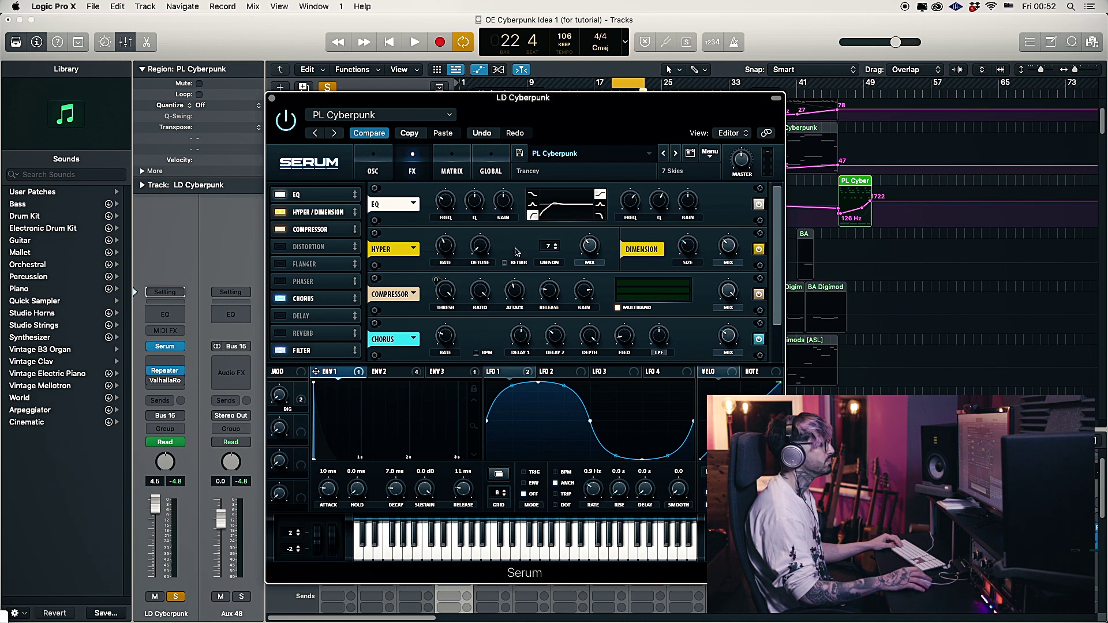
# - Examine the Hyper effect's rate, unison and mix, plus the Dimension size and mix
pyautogui.click(449, 245)
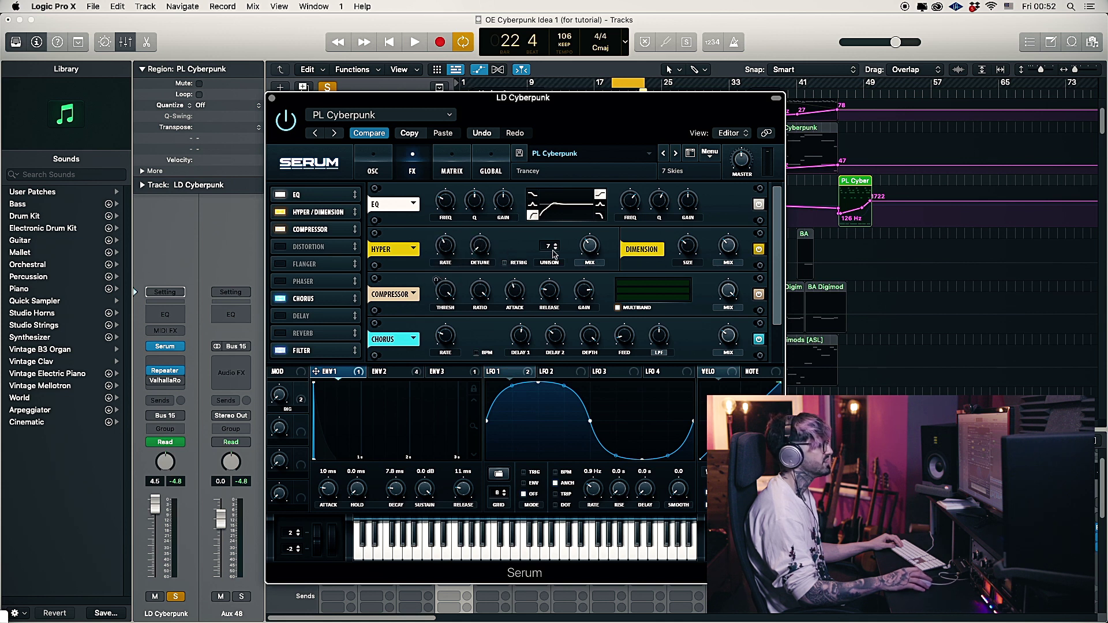
pyautogui.moveTo(589, 243)
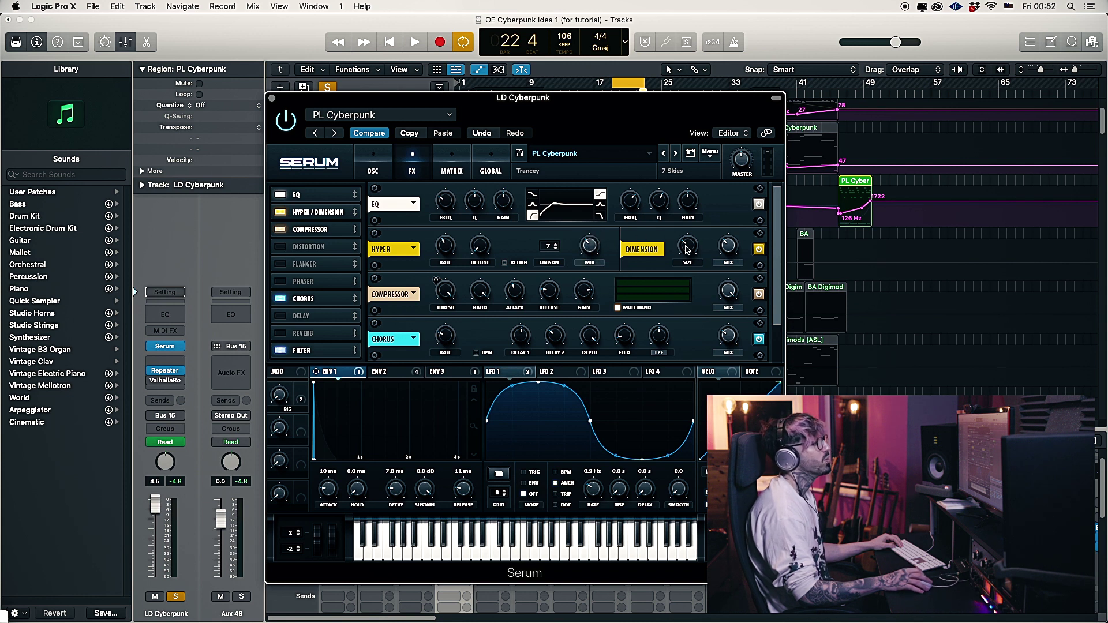
pyautogui.moveTo(692, 247)
pyautogui.moveTo(732, 246)
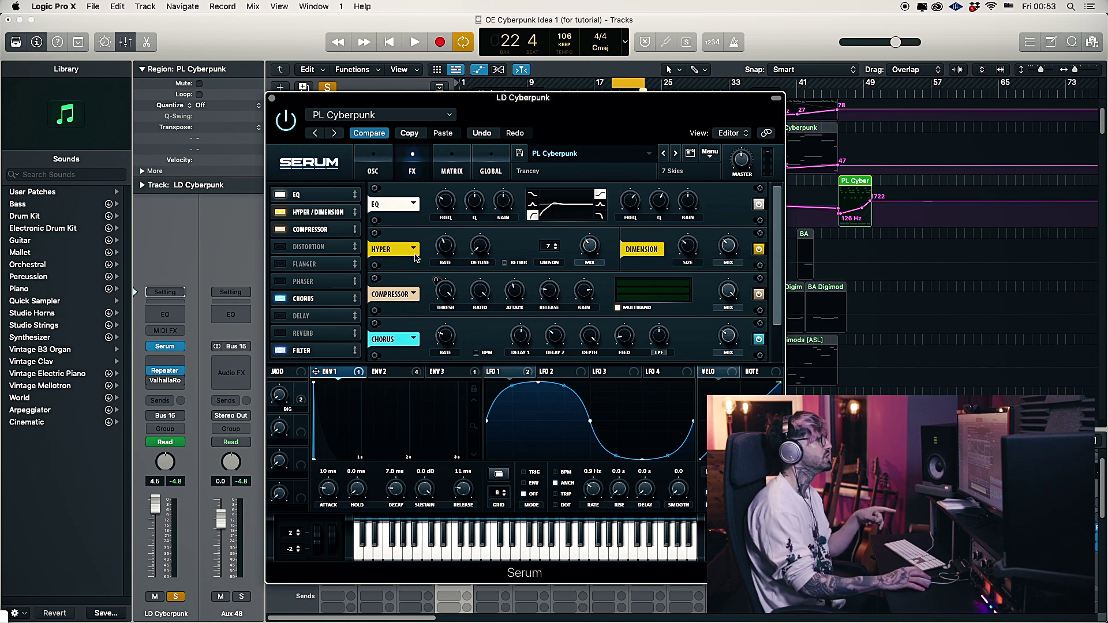
# - Show Serum's oscillator page, toggle the noise oscillator off and on, and examine oscillator A's unison and detune
pyautogui.click(374, 171)
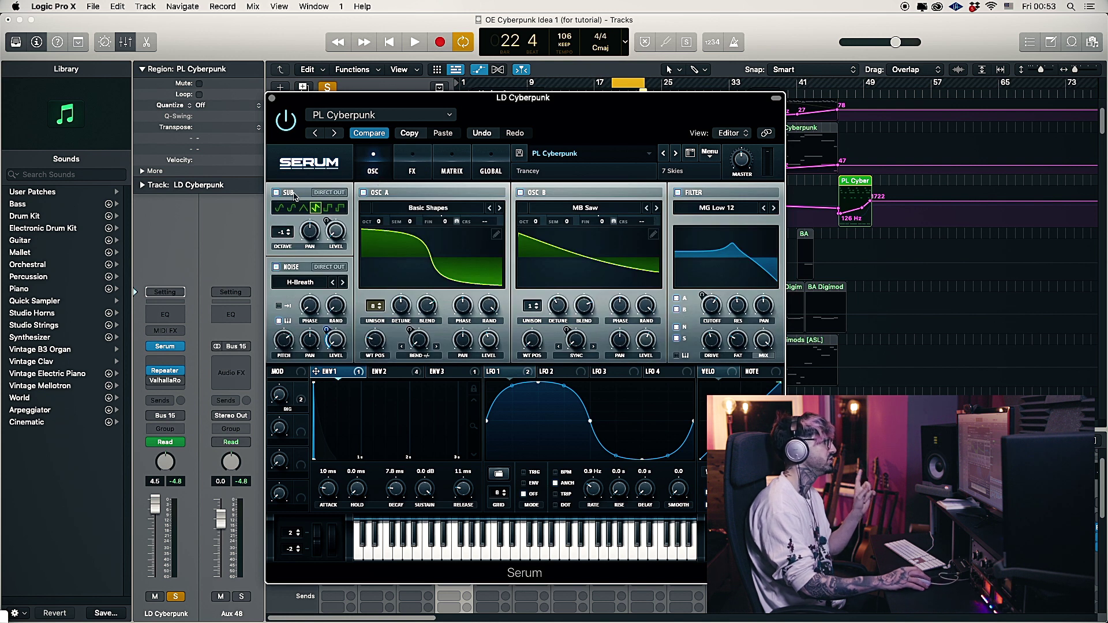
pyautogui.click(299, 268)
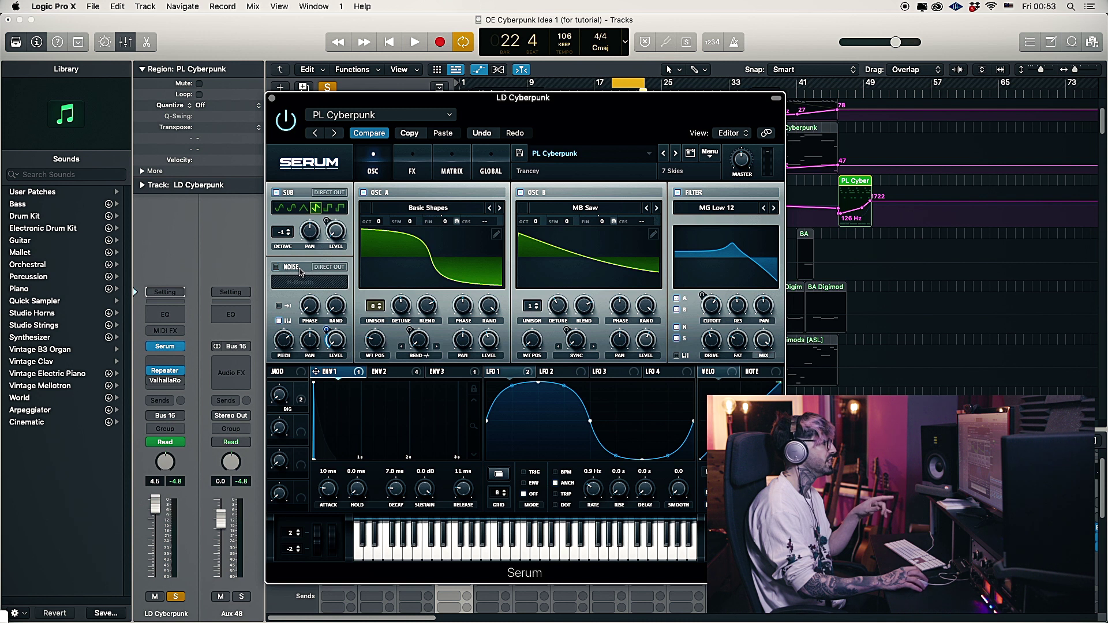
pyautogui.click(276, 267)
pyautogui.moveTo(373, 309); pyautogui.dragTo(373, 305)
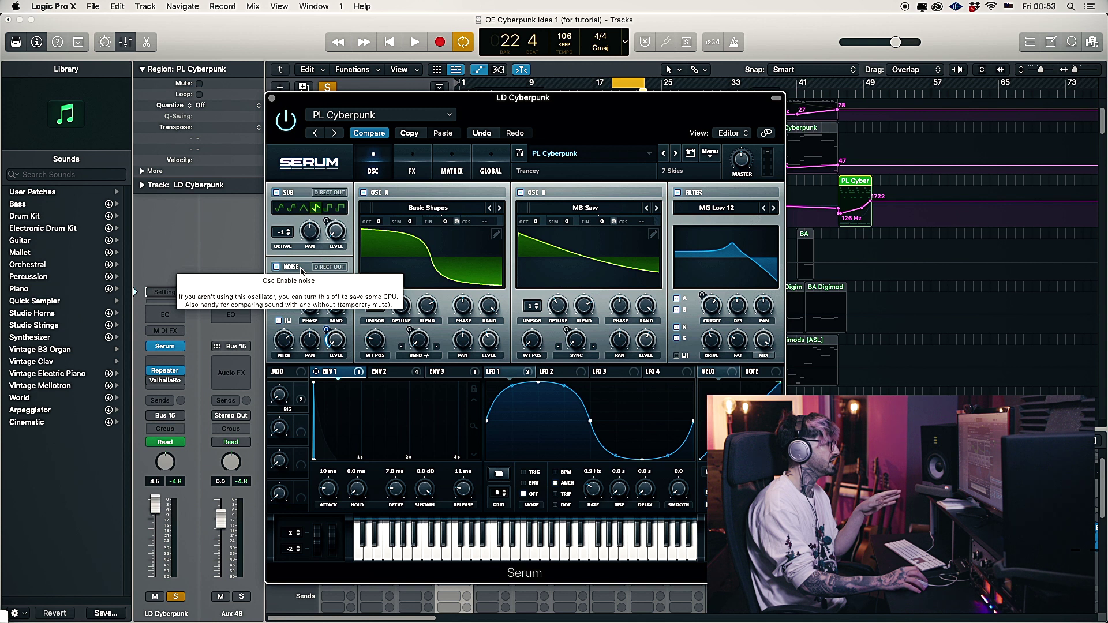
pyautogui.click(402, 306)
pyautogui.moveTo(401, 306); pyautogui.dragTo(402, 307)
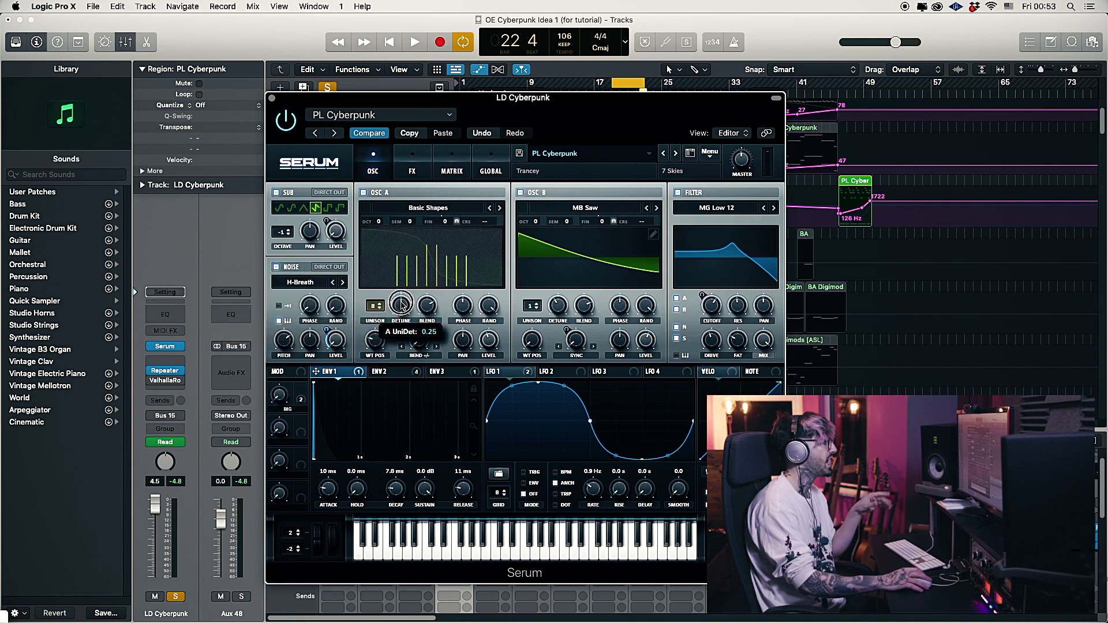
# - Return to Serum's effects page, check the Dimension mix, and reposition the plugin window
pyautogui.click(413, 166)
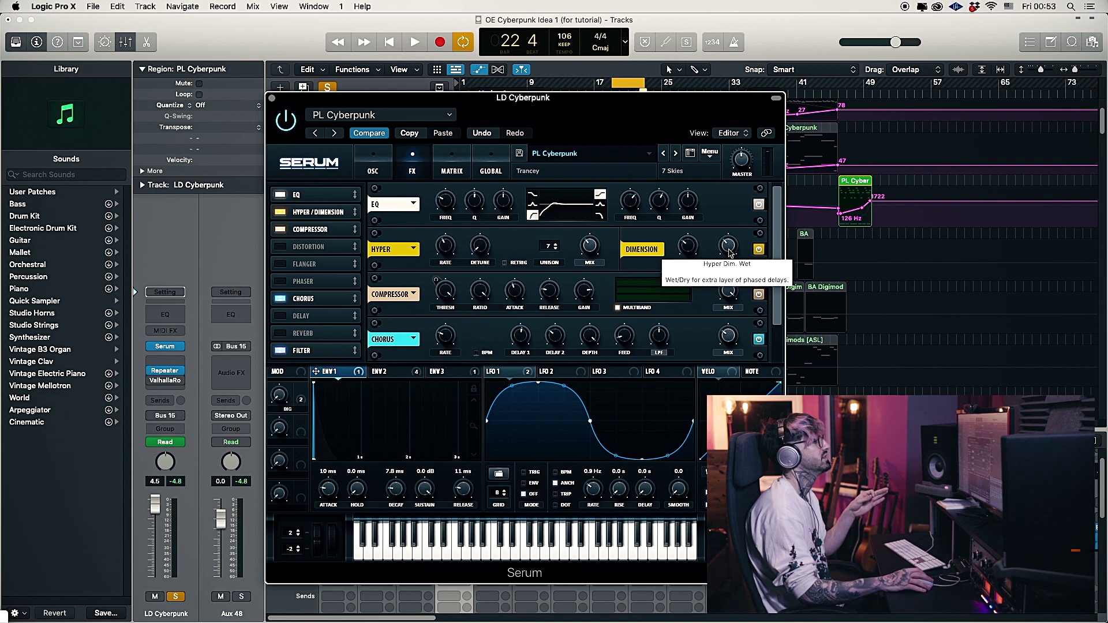
pyautogui.moveTo(606, 97); pyautogui.dragTo(611, 174)
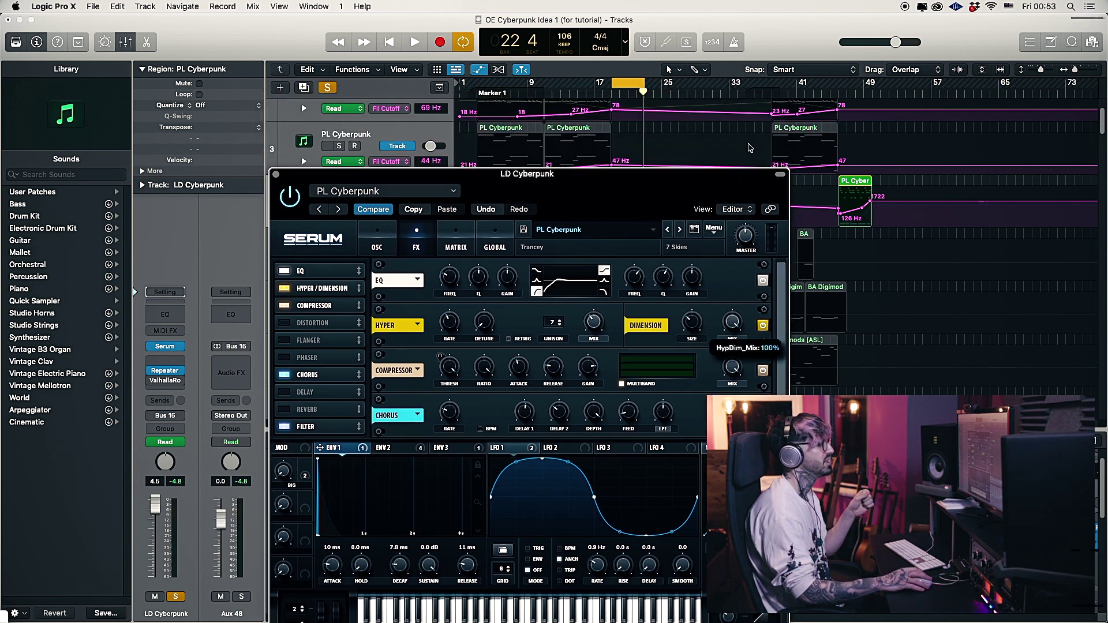
pyautogui.moveTo(669, 174); pyautogui.dragTo(667, 127)
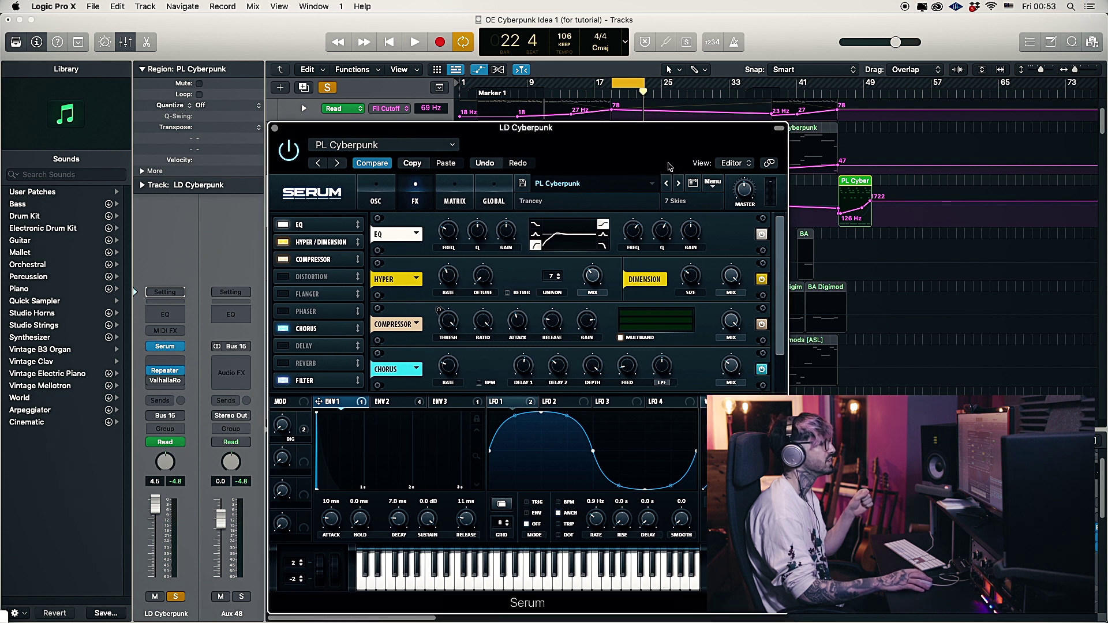
# - Play the loop with Hyper/Dimension bypassed, replay it from bar 19, and re-enable the effect to compare the sound
pyautogui.press('space')
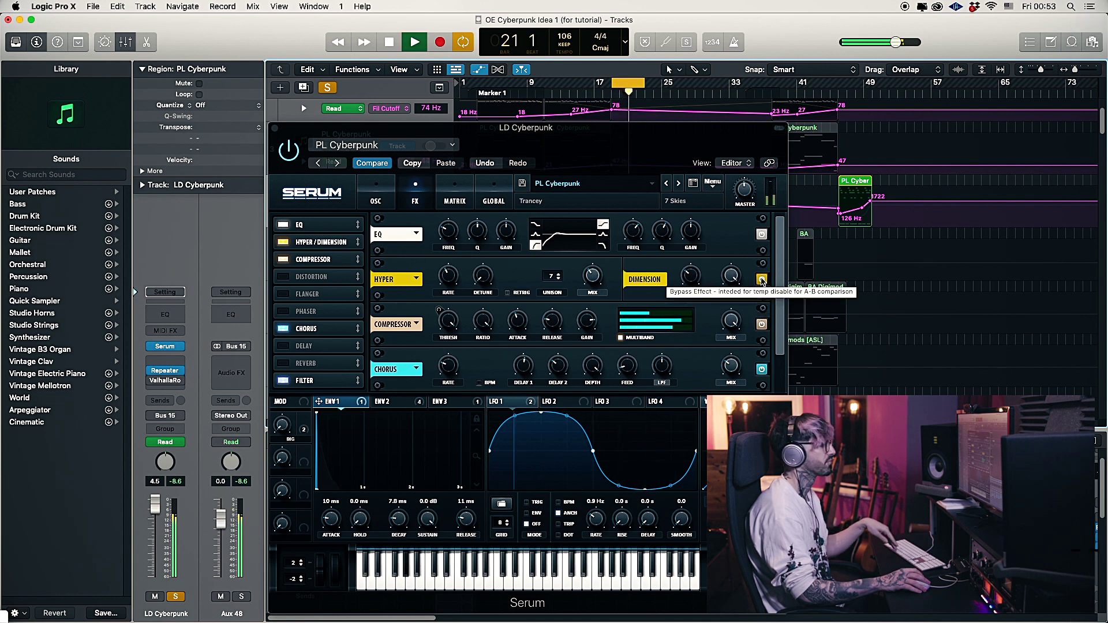
pyautogui.click(762, 281)
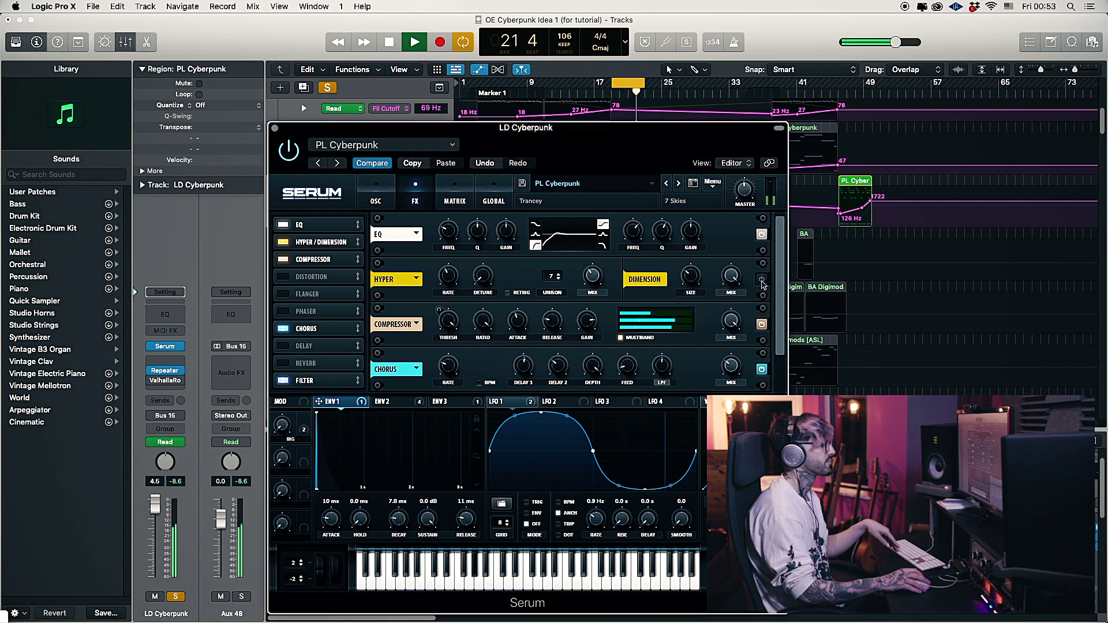
pyautogui.press('space')
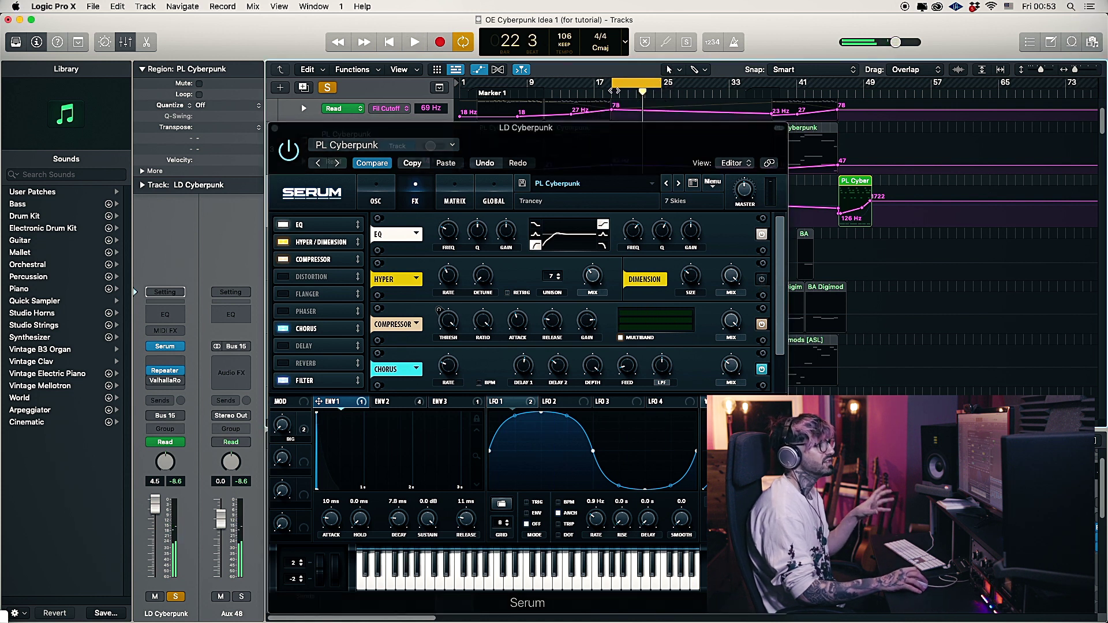
pyautogui.click(613, 91)
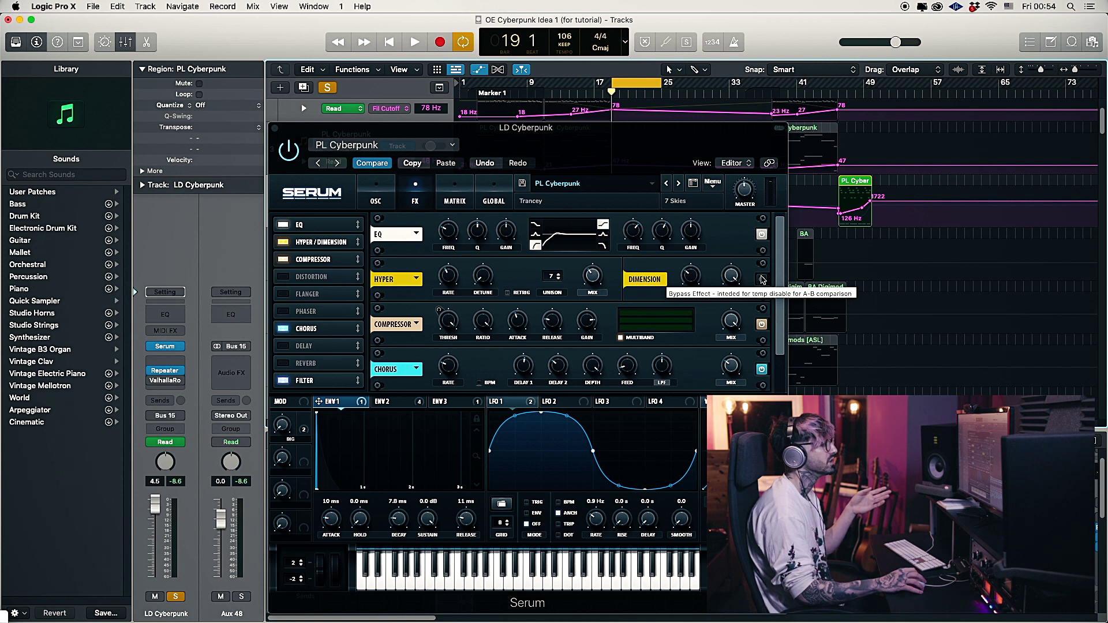
pyautogui.moveTo(741, 276); pyautogui.dragTo(722, 342)
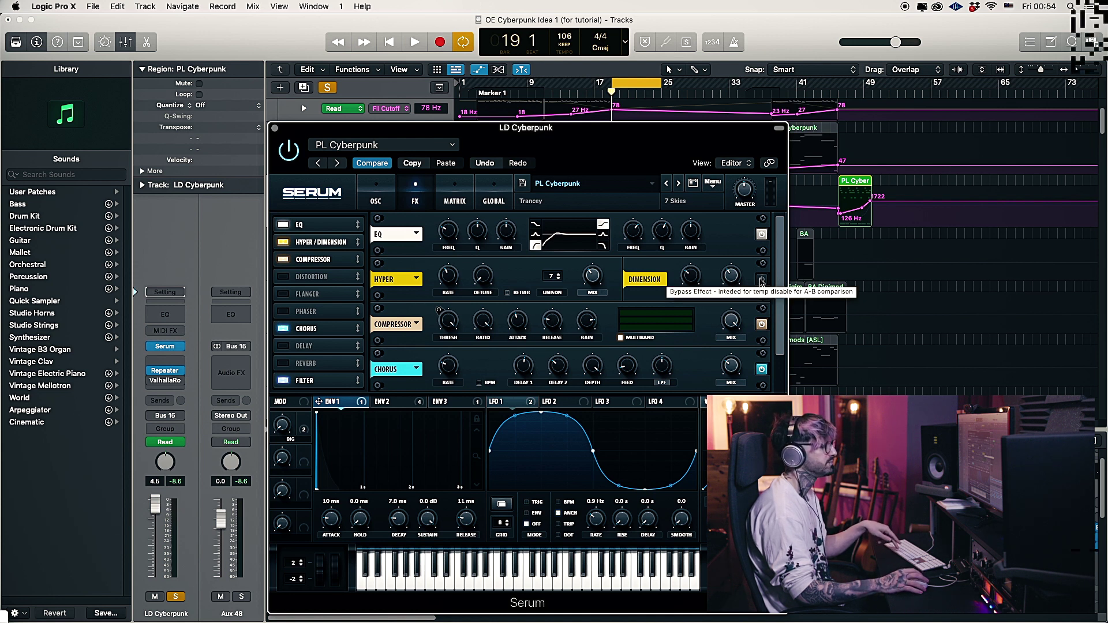
pyautogui.press('space')
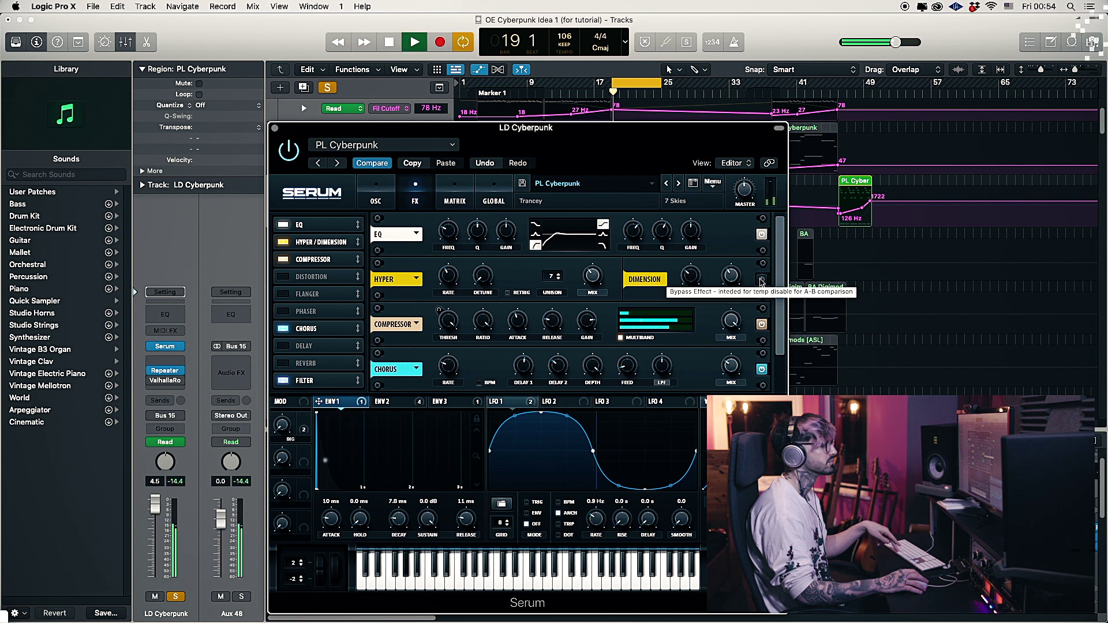
pyautogui.click(761, 281)
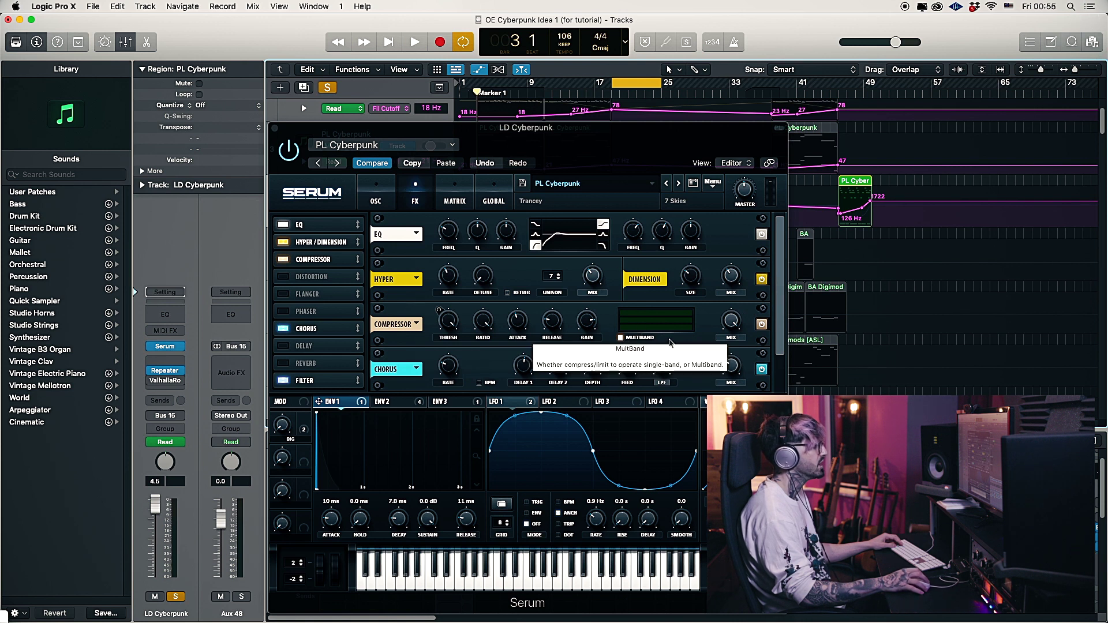
# - Toggle the compressor's multiband mode off and on, and examine its threshold, ratio, attack, release and gain
pyautogui.click(622, 338)
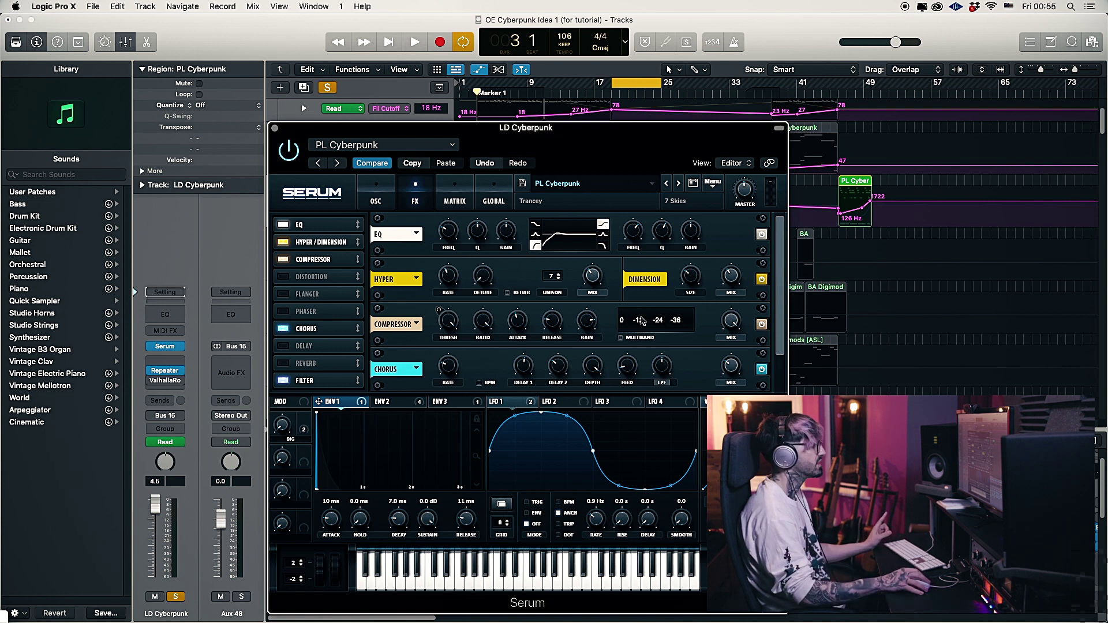
pyautogui.click(622, 337)
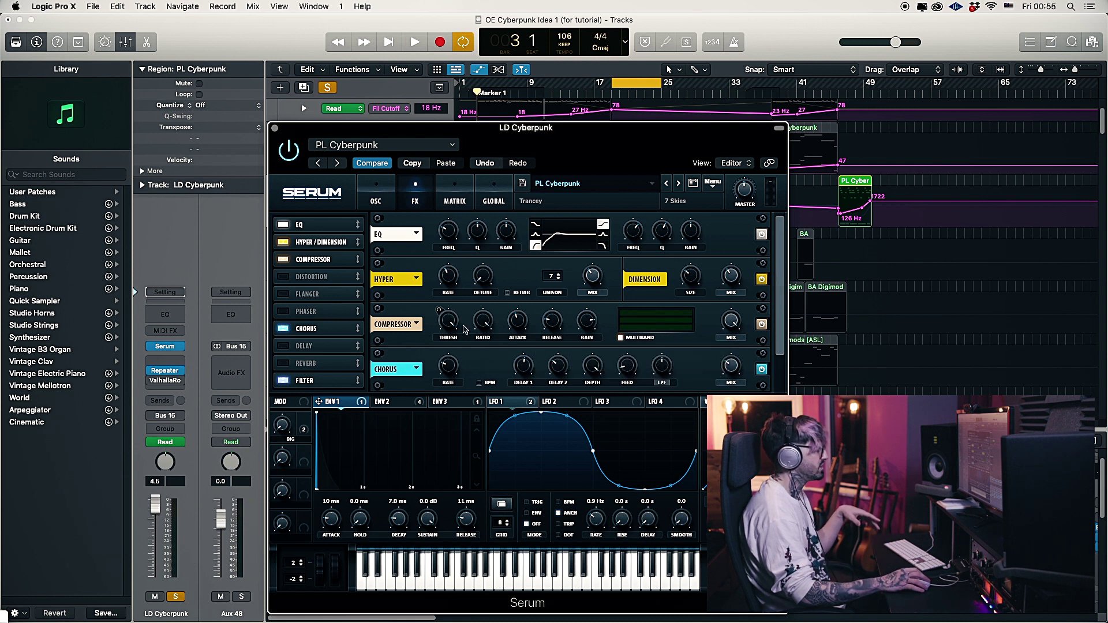
pyautogui.click(450, 319)
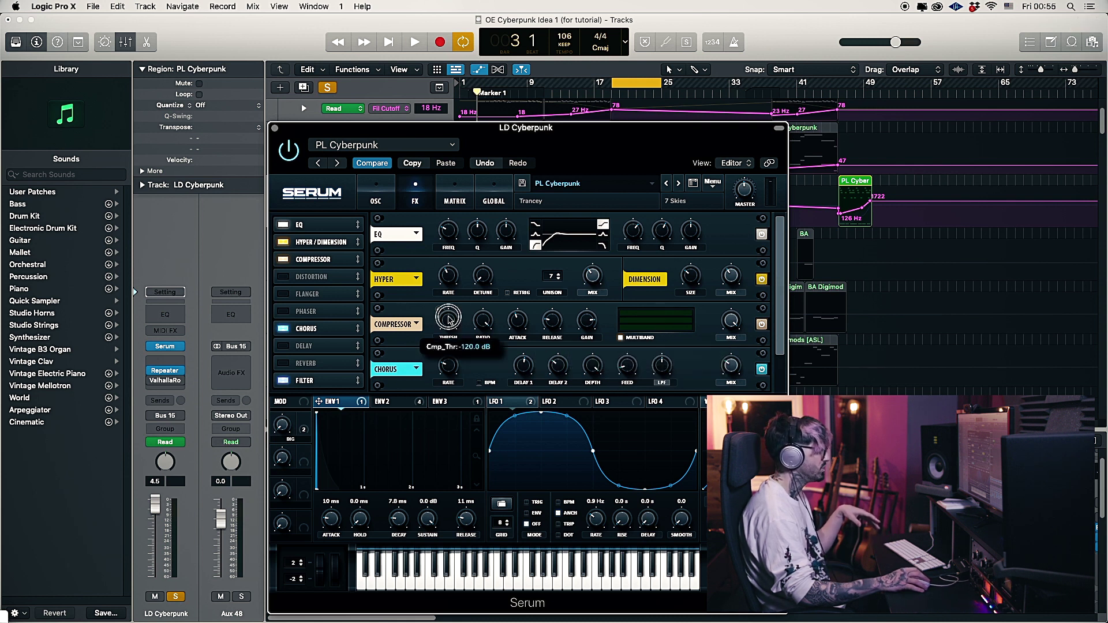
pyautogui.click(448, 310)
pyautogui.click(485, 323)
pyautogui.click(483, 321)
pyautogui.moveTo(482, 322); pyautogui.dragTo(482, 321)
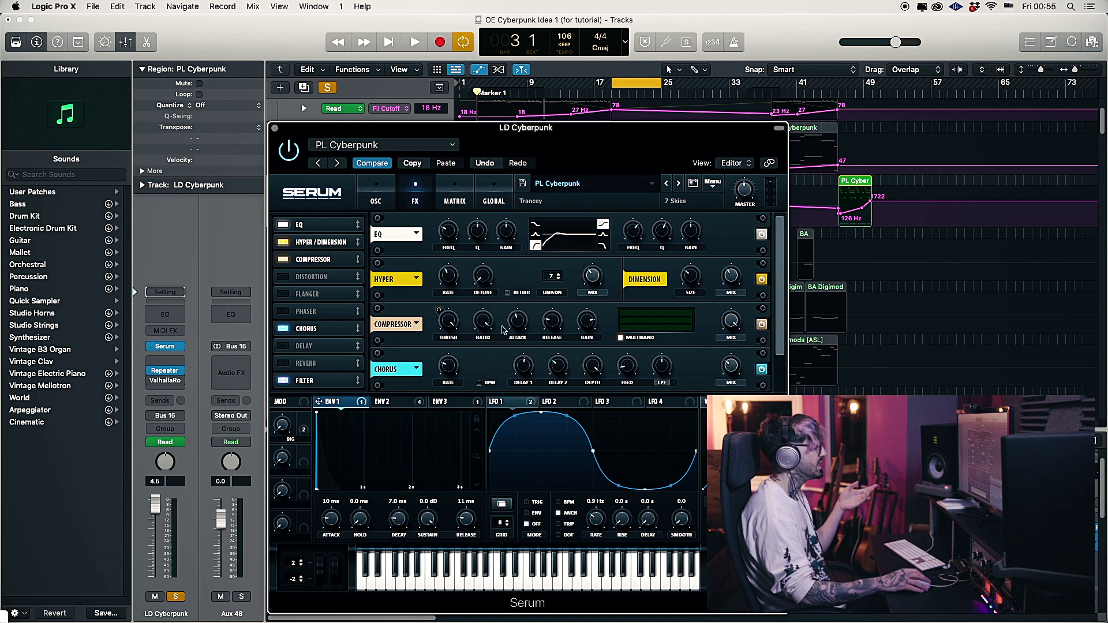
pyautogui.moveTo(521, 321)
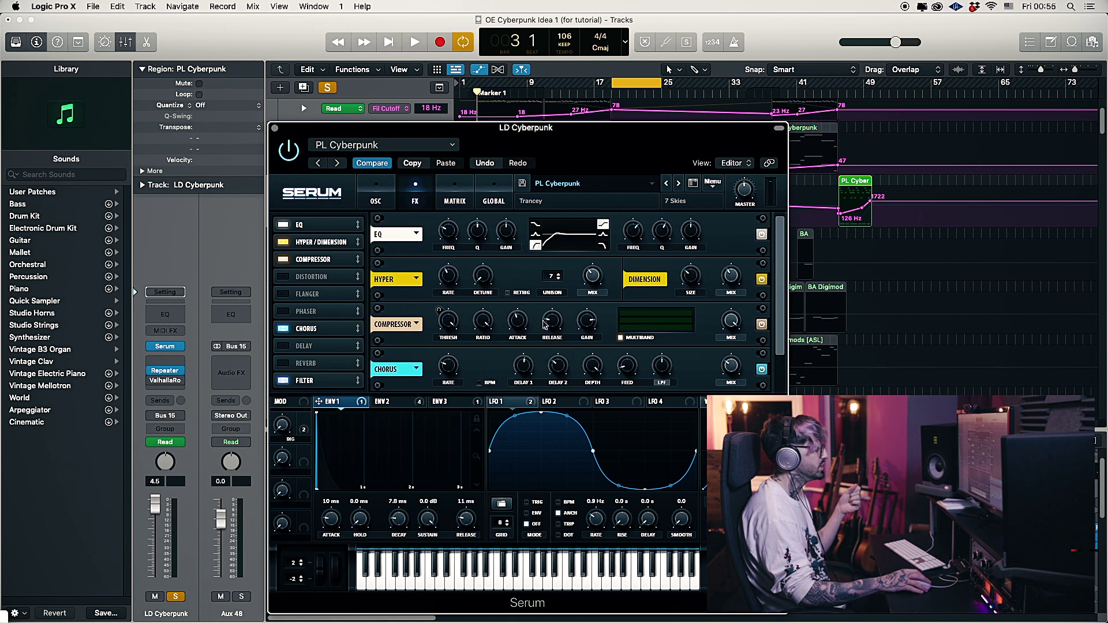
pyautogui.moveTo(556, 323)
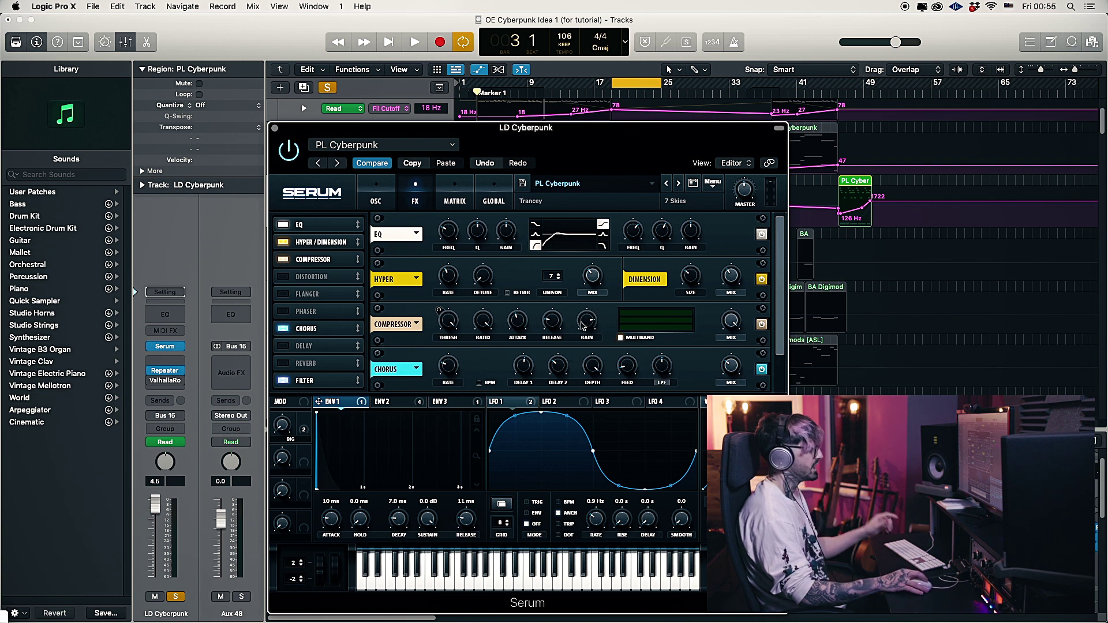
# - Examine the chorus effect's depth, feedback, low-pass filter and mix settings
pyautogui.scroll(-2, 541, 307)
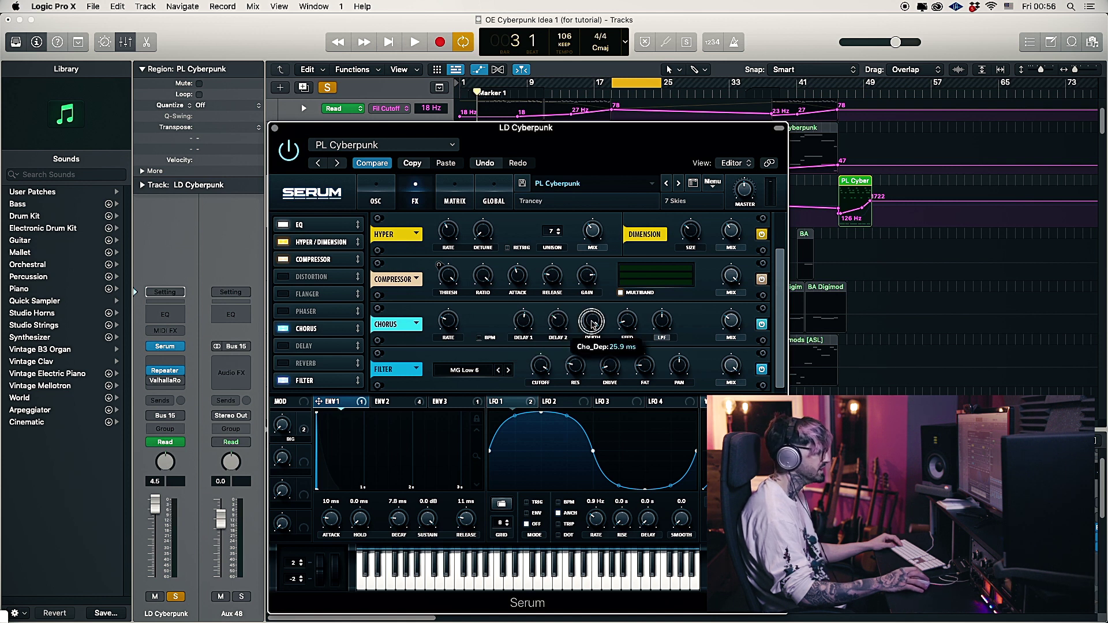
pyautogui.moveTo(628, 322)
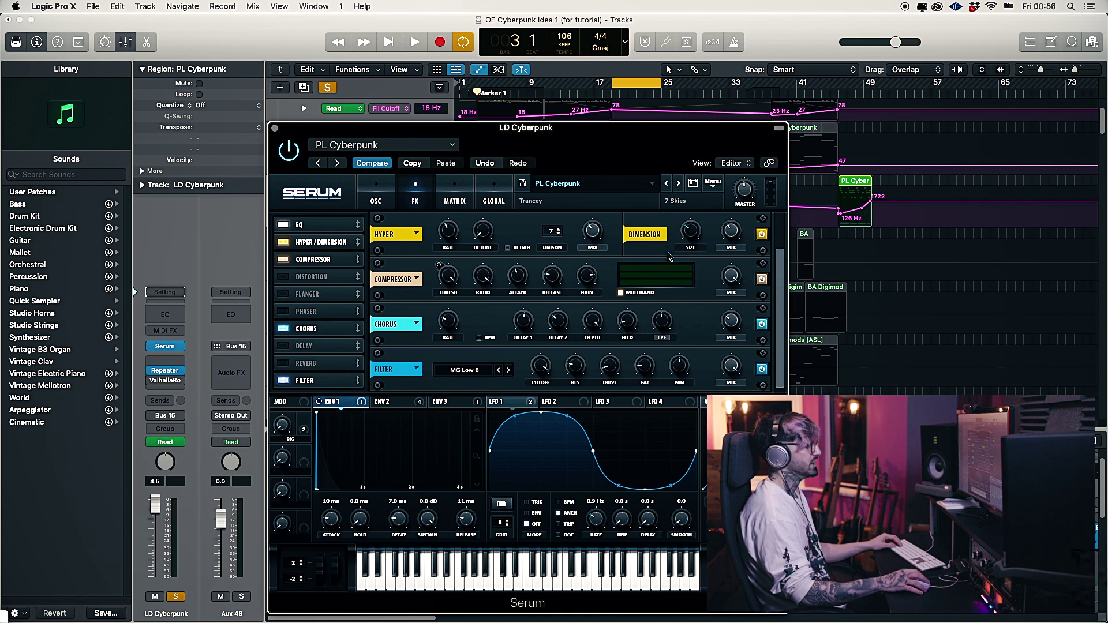
pyautogui.moveTo(662, 321)
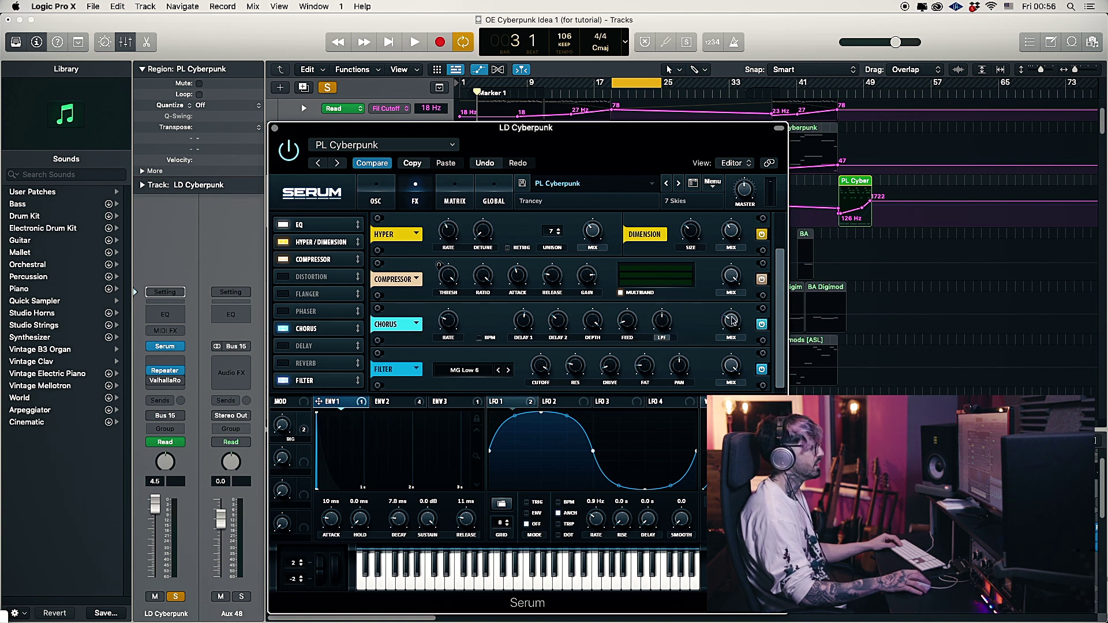
pyautogui.moveTo(732, 321)
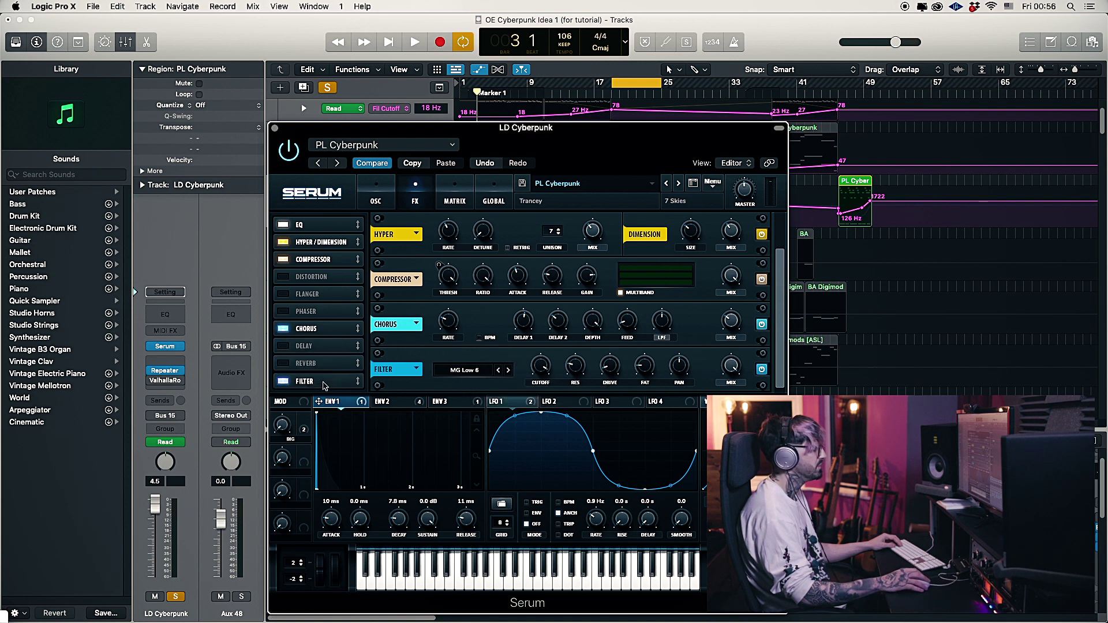
# - Look through the effects filter's type list without changing it, and examine its cutoff, resonance, drive and fat settings
pyautogui.click(483, 376)
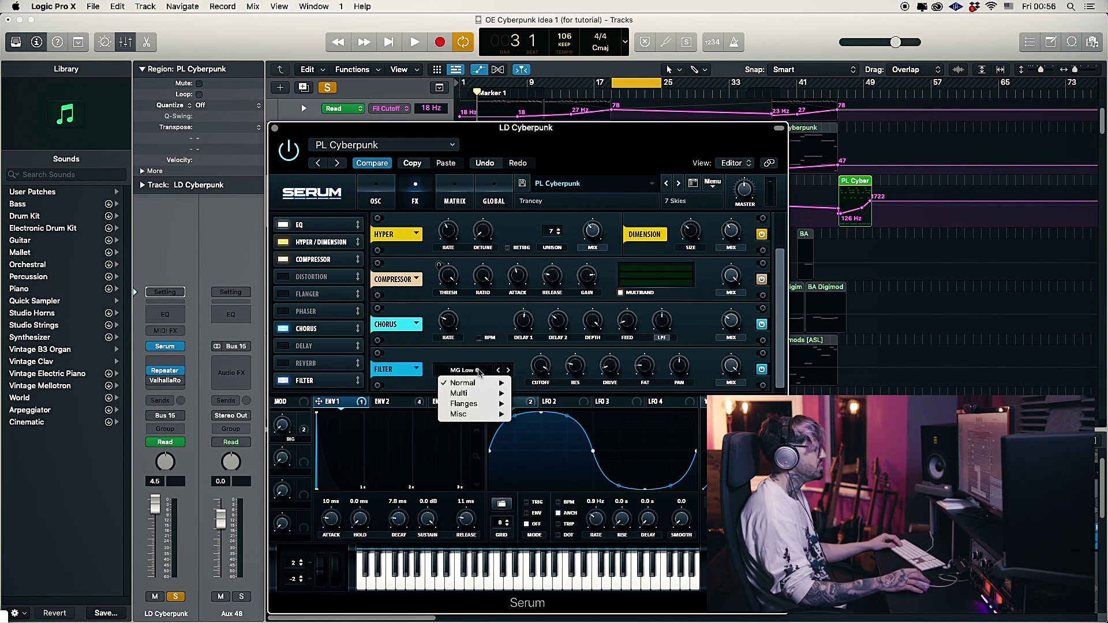
pyautogui.moveTo(464, 383)
pyautogui.click(474, 356)
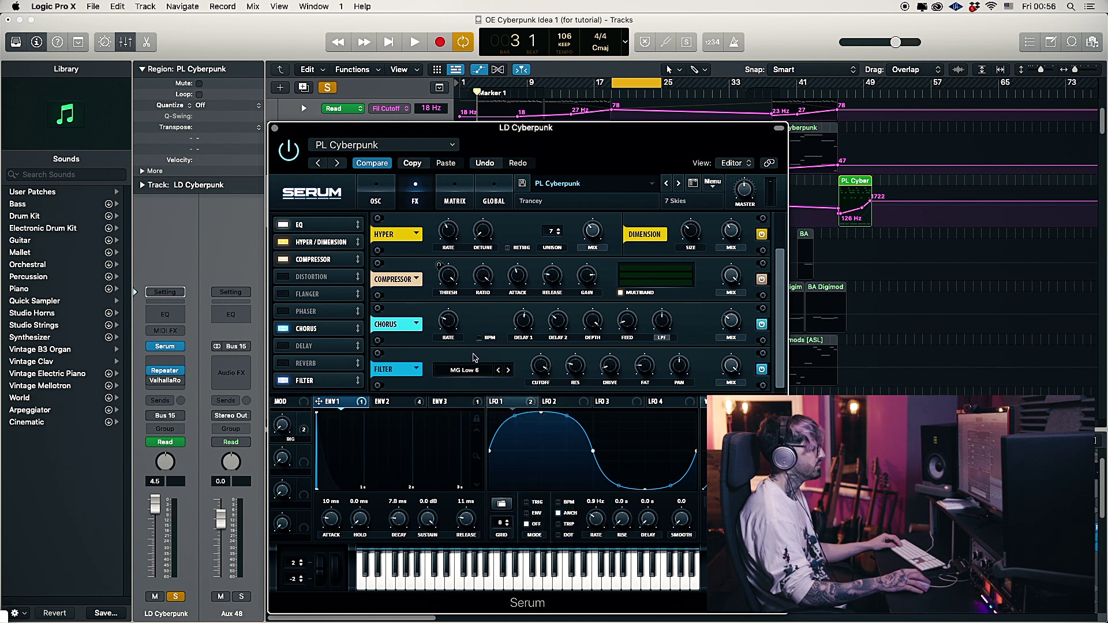
pyautogui.moveTo(541, 365)
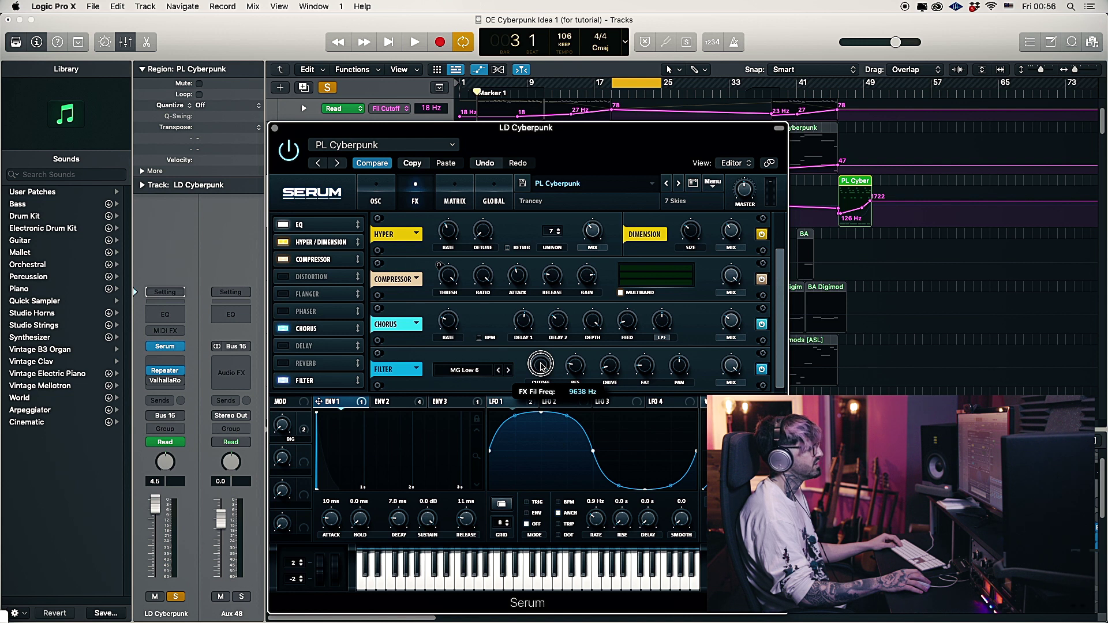
pyautogui.moveTo(577, 367)
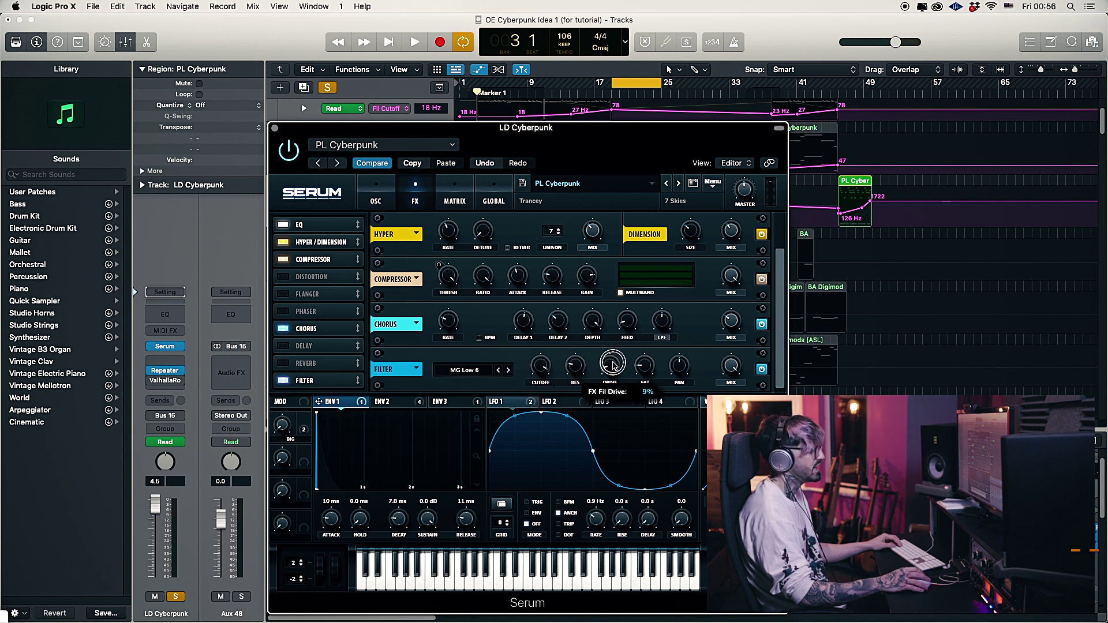
pyautogui.moveTo(649, 367)
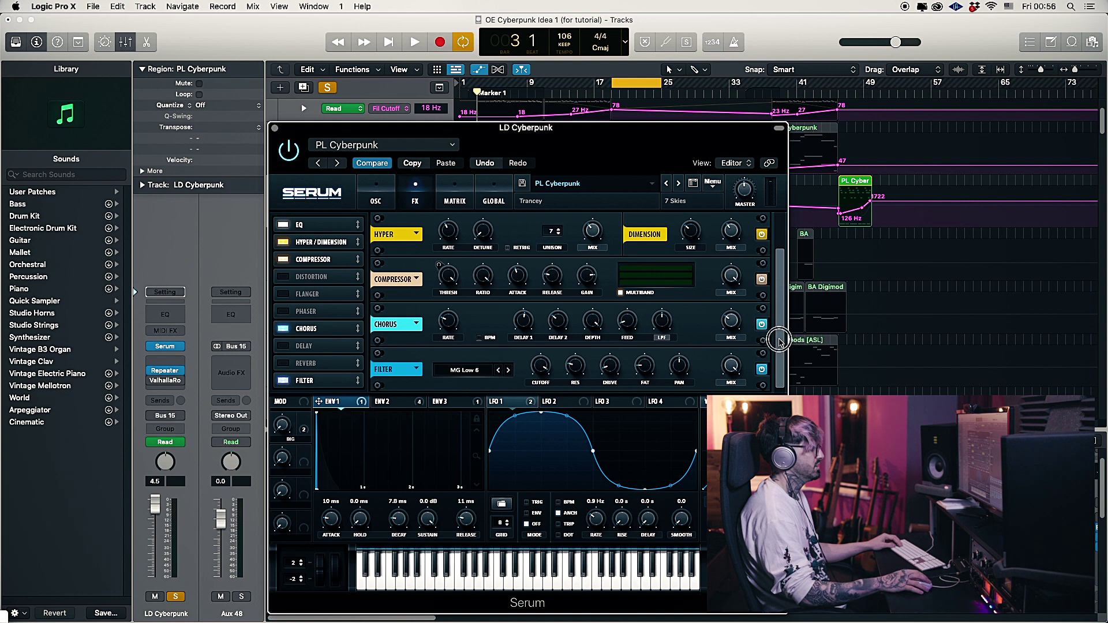
pyautogui.moveTo(780, 338); pyautogui.dragTo(783, 264)
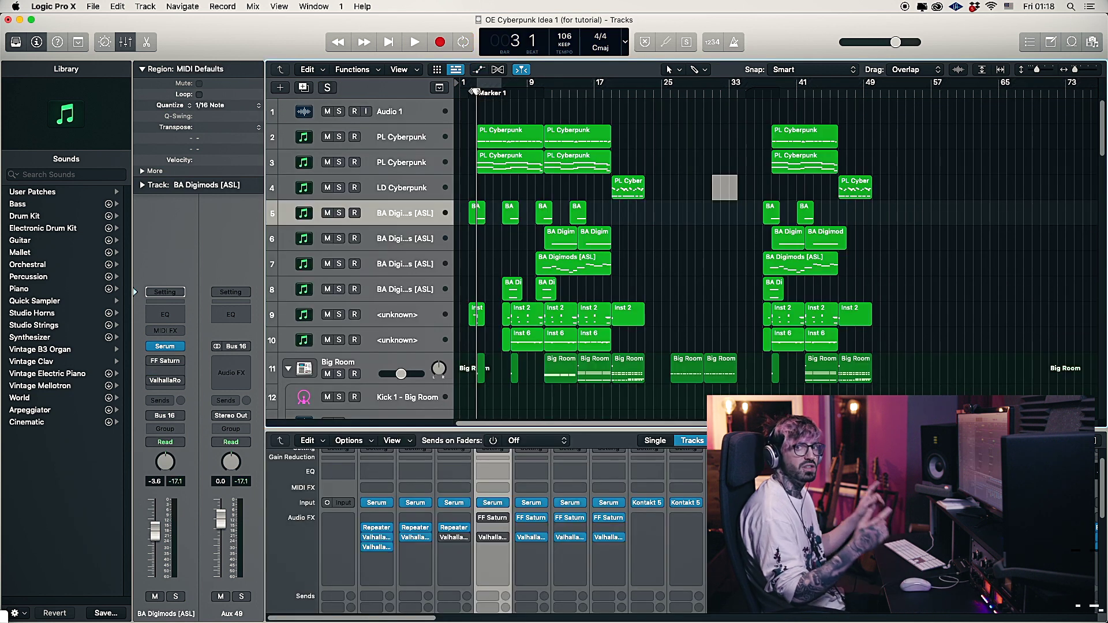